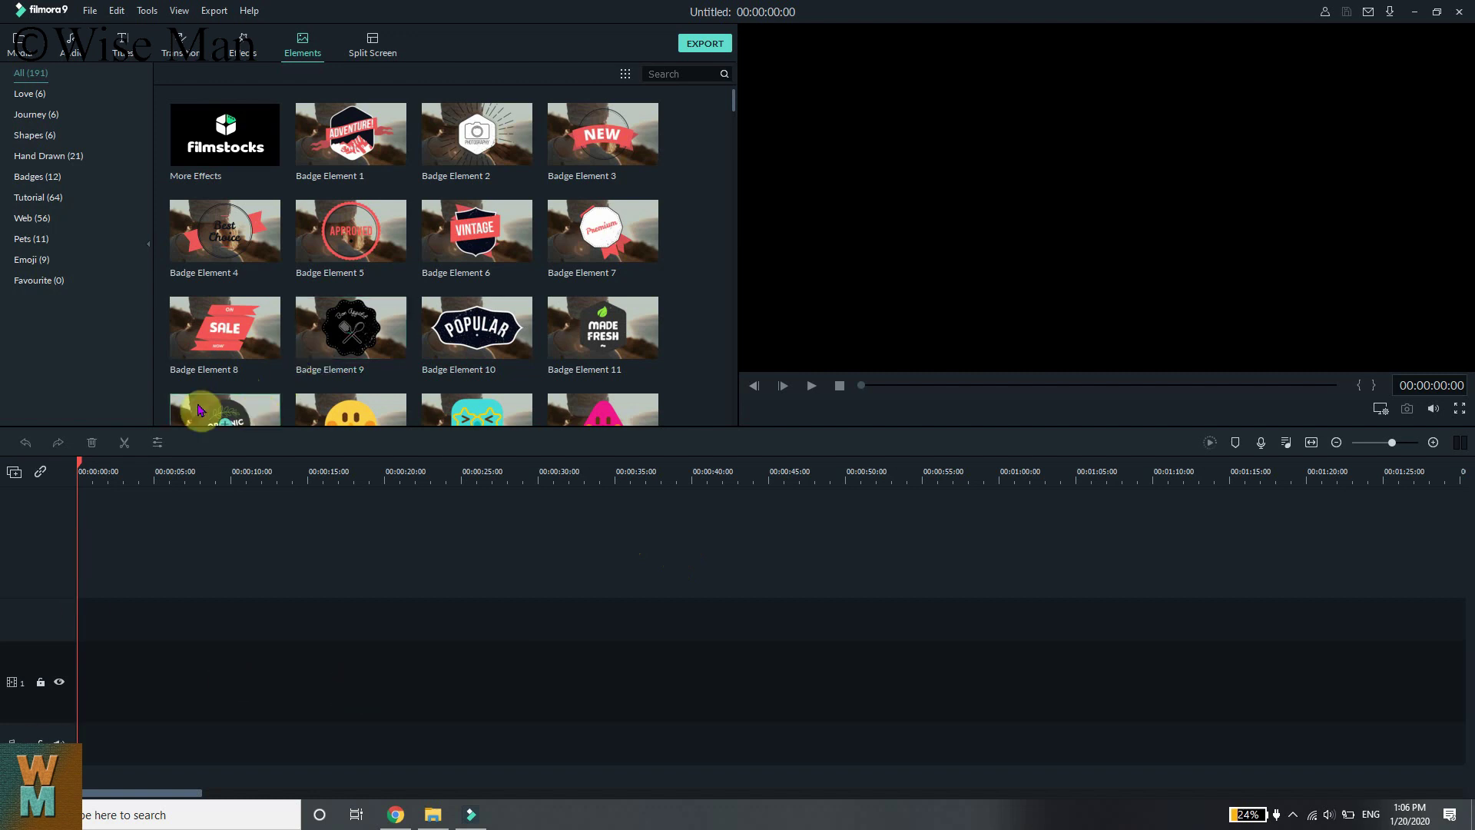
Open Filmora9's Preferences from the File menu.
click(90, 13)
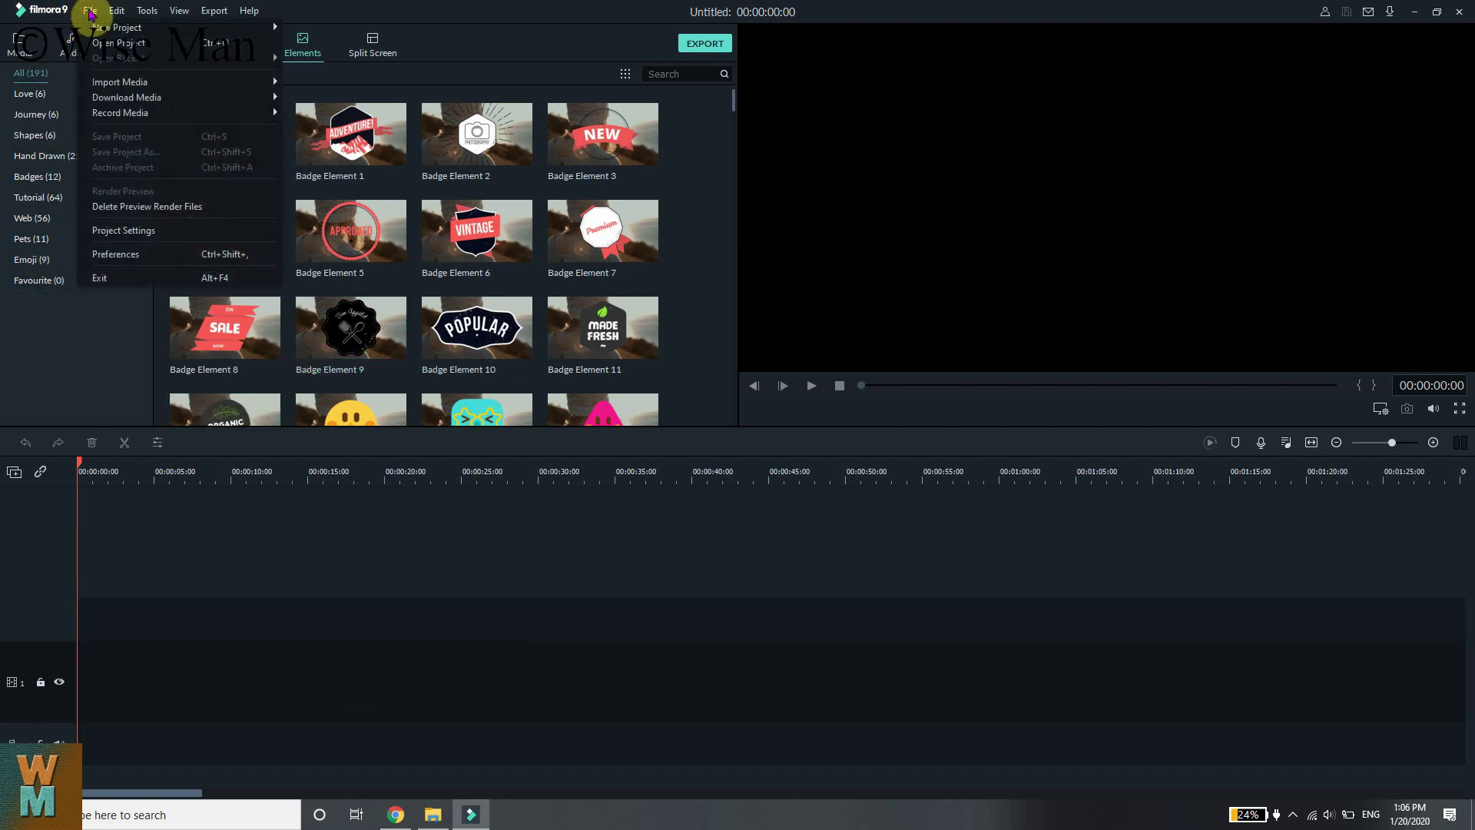
click(90, 13)
click(90, 13)
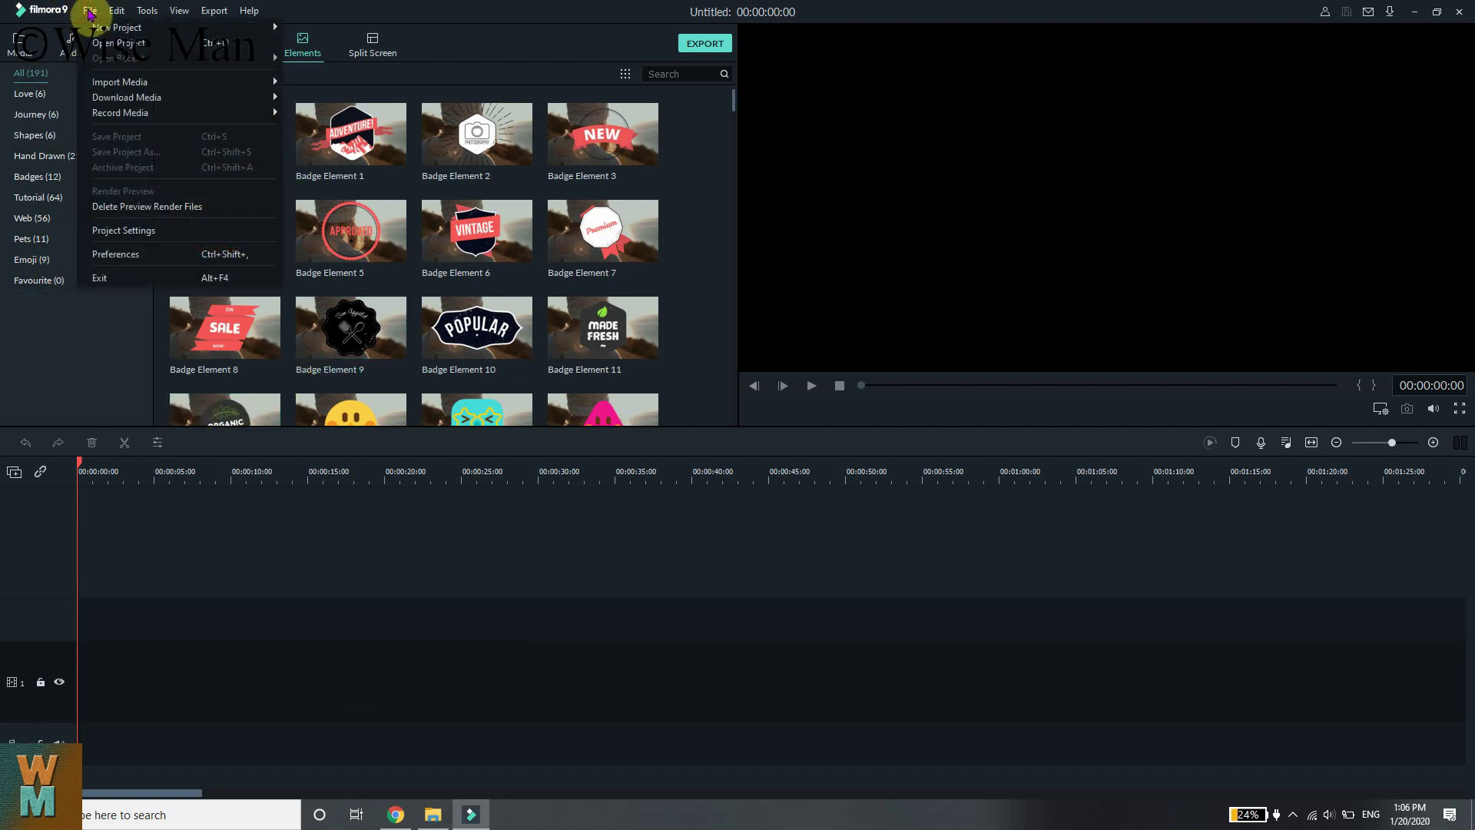
click(149, 254)
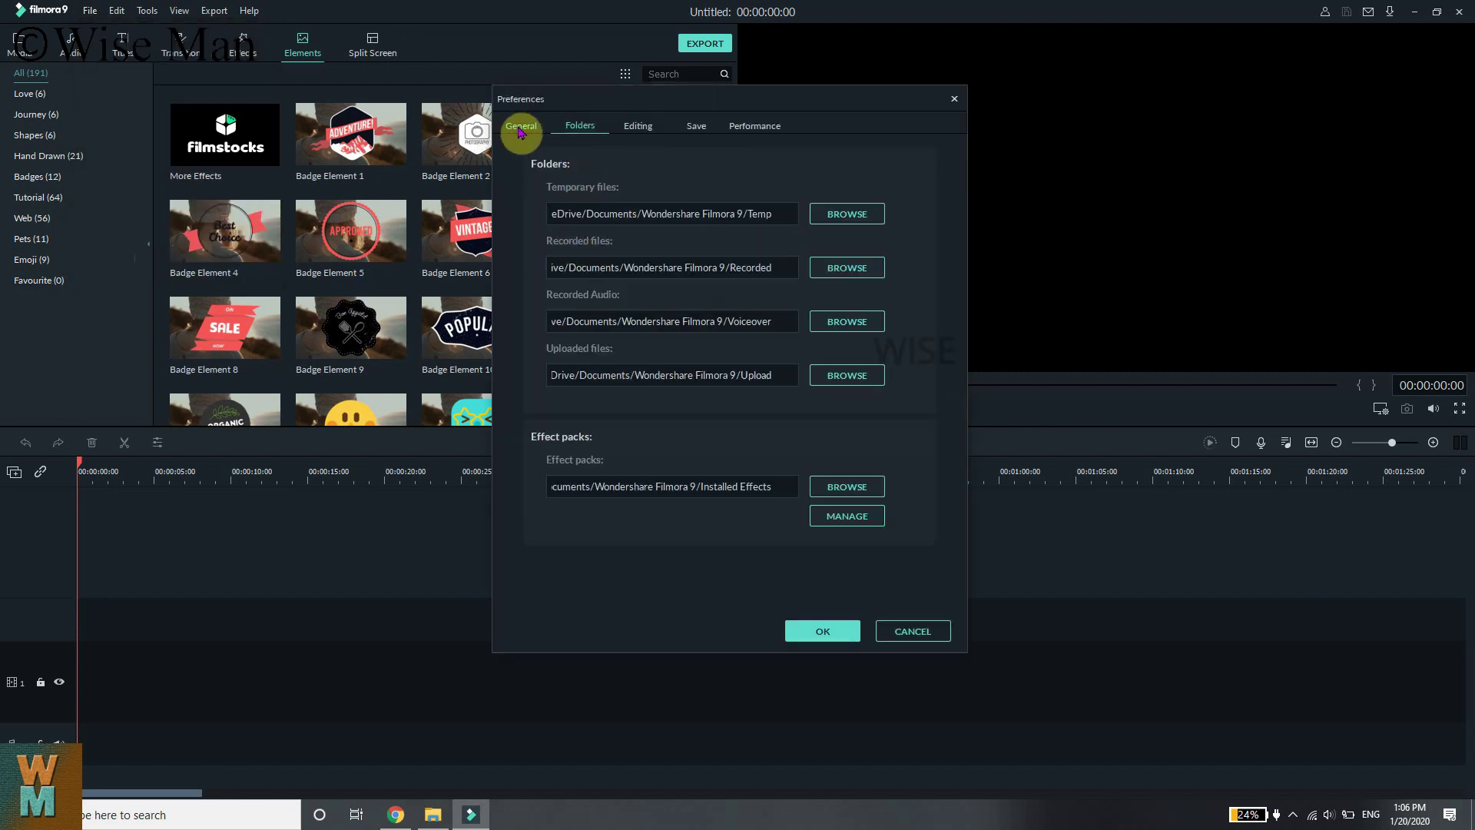
Review the General tab, leaving update checks weekly, then return to the Folders settings.
click(523, 125)
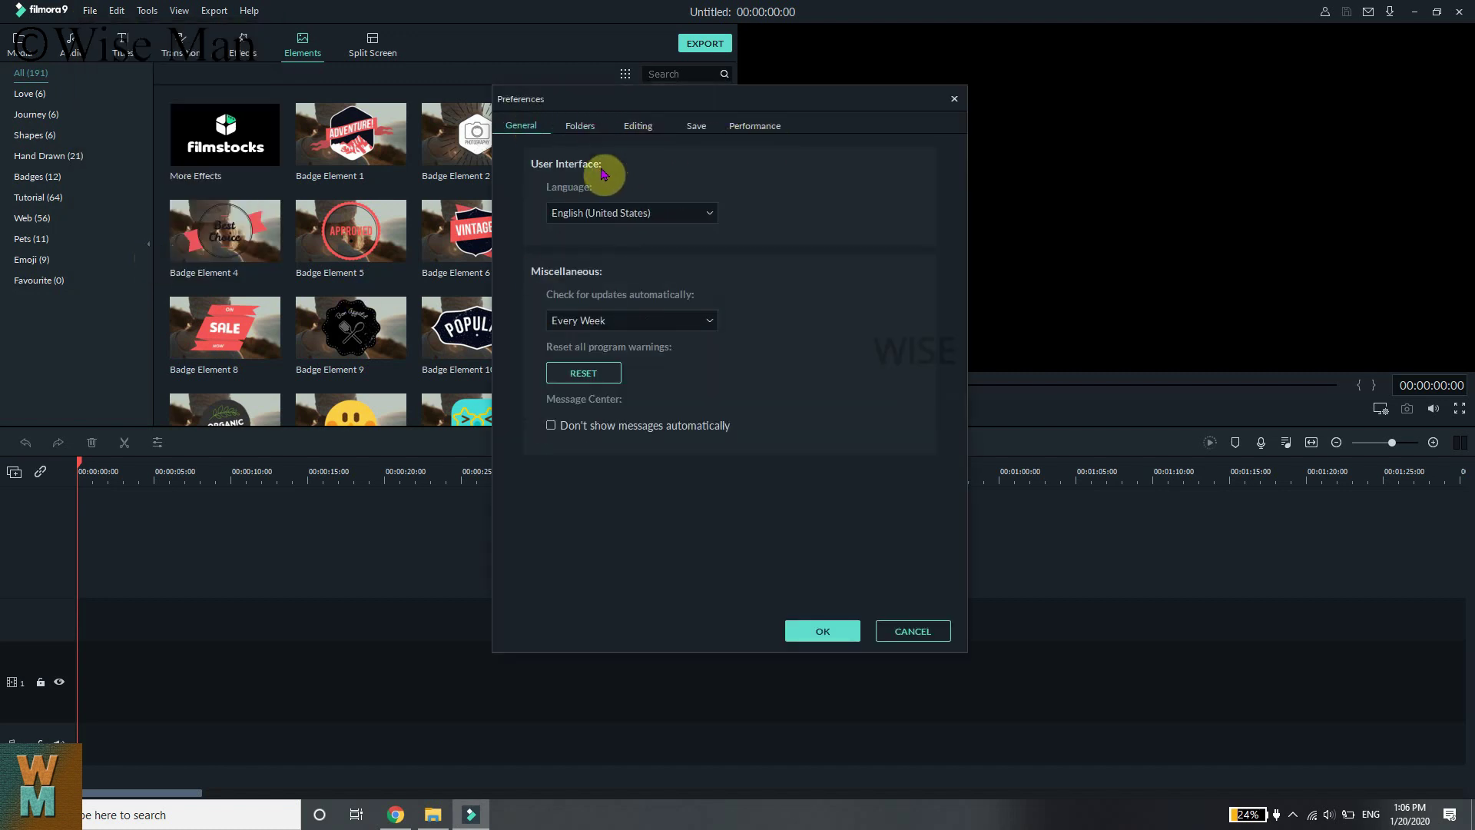
click(643, 323)
click(644, 323)
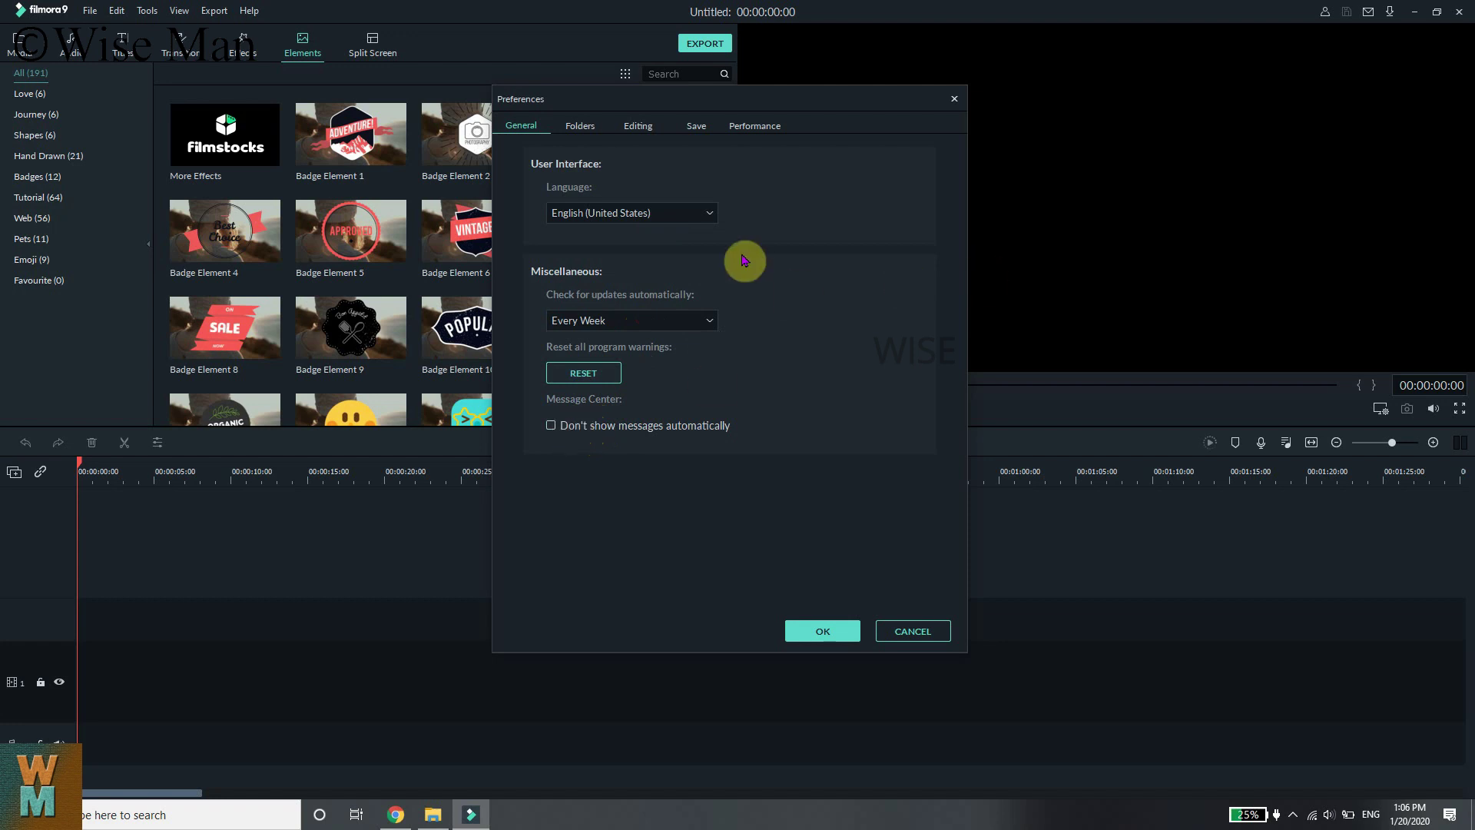
click(581, 126)
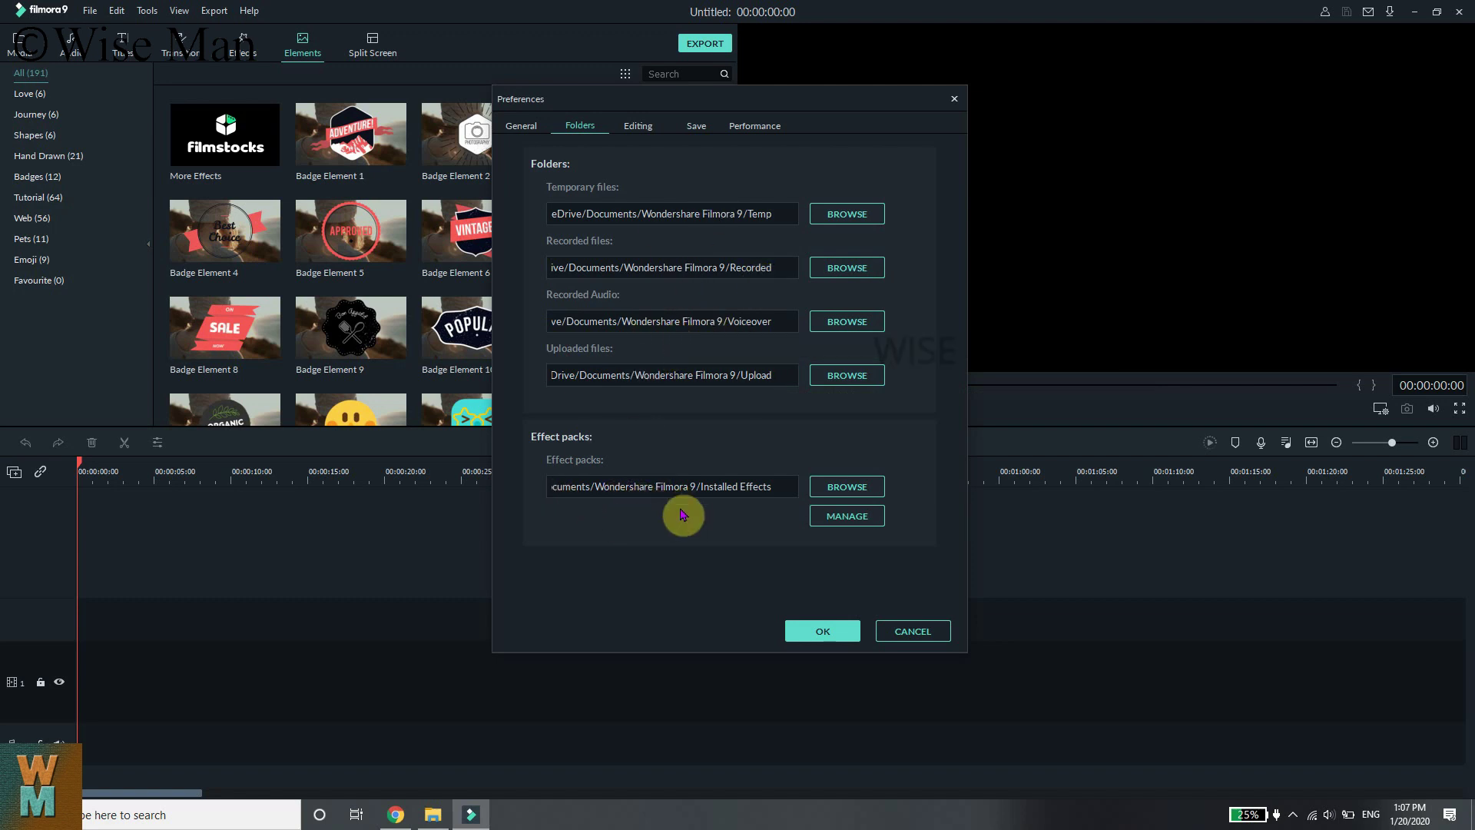
click(841, 214)
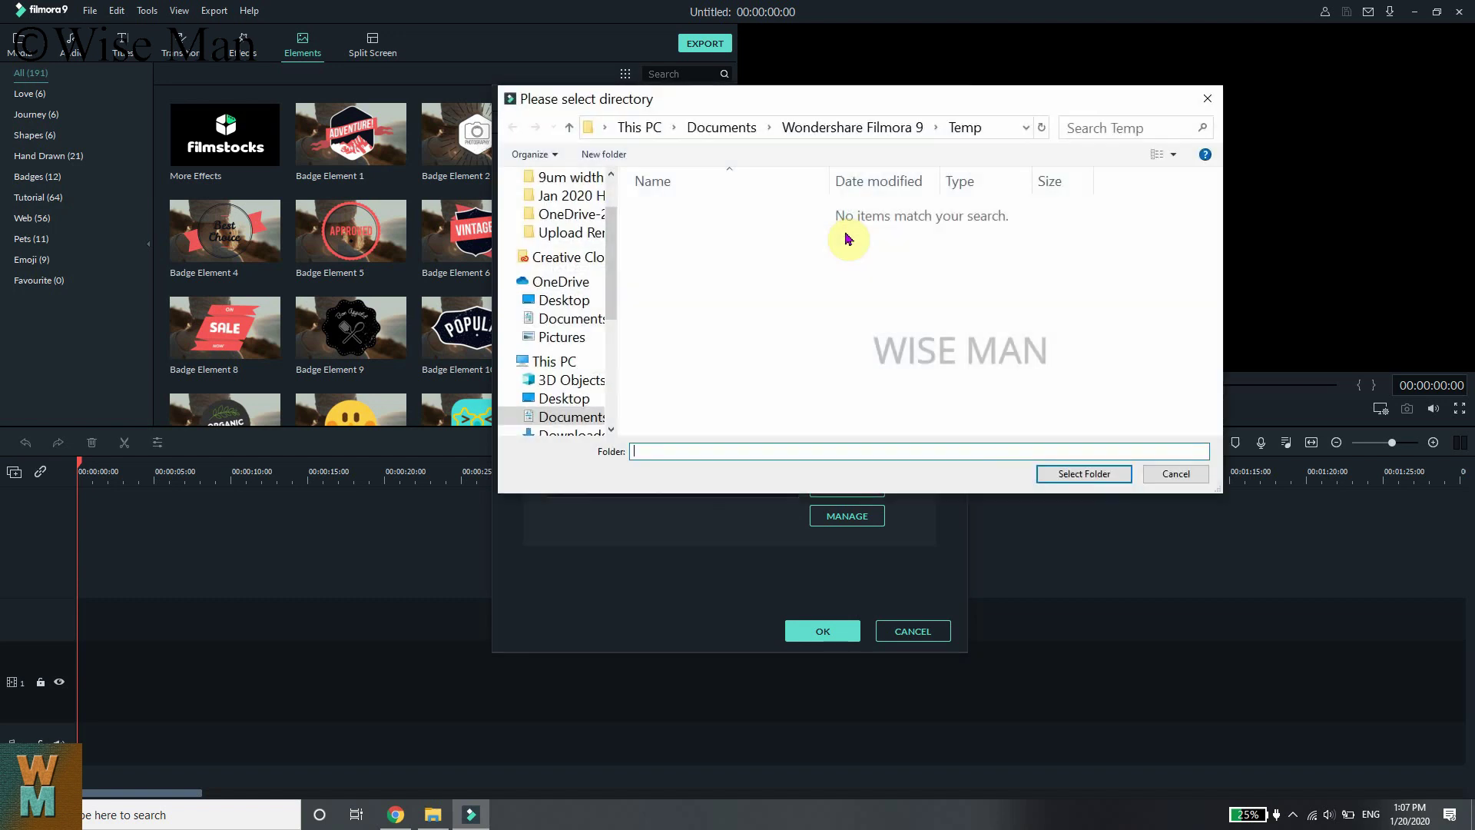
click(1161, 478)
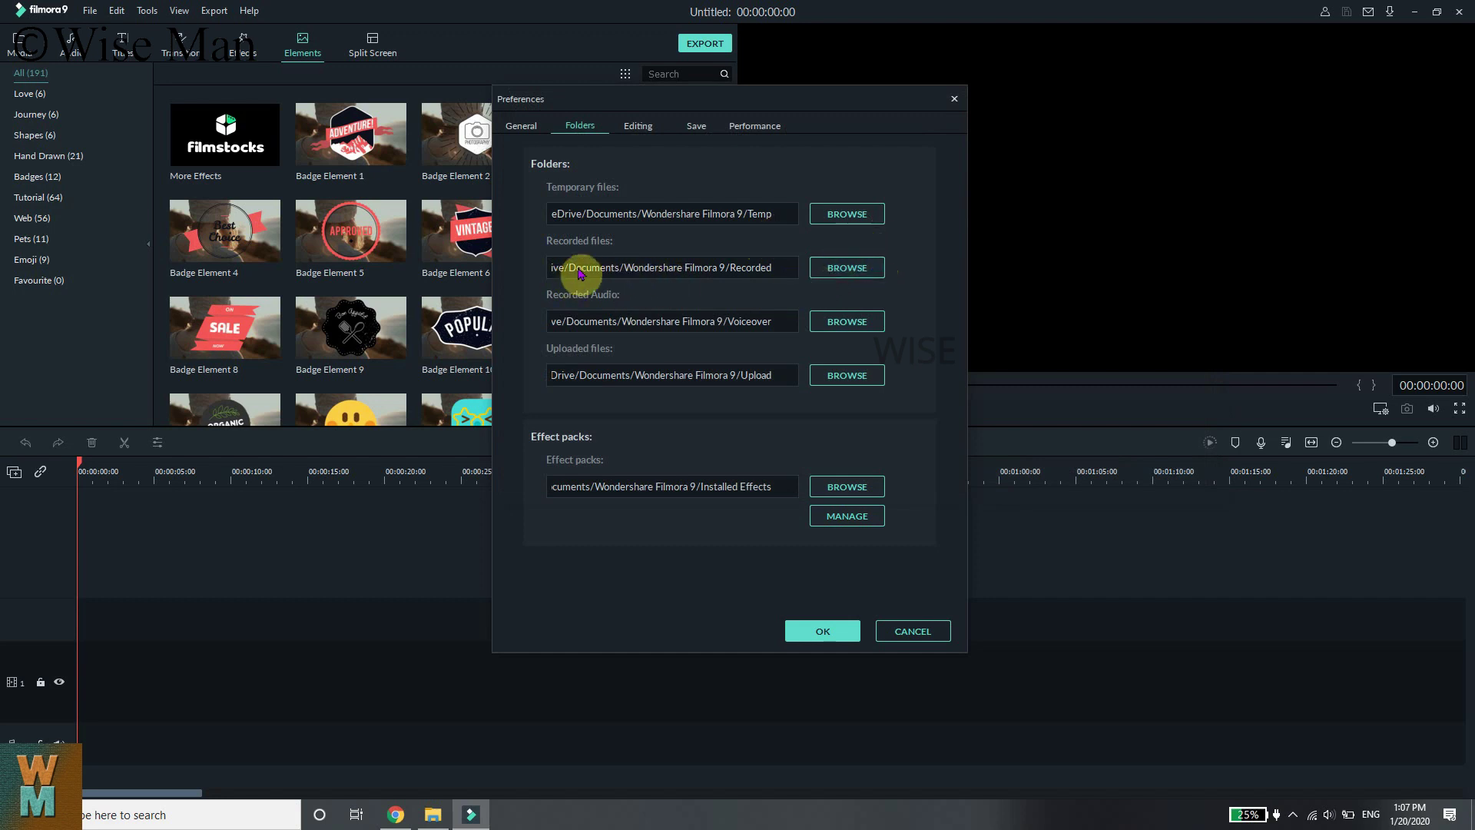
Browse for a recorded-files location and go to Data (K:) > Youtube videos.
click(847, 269)
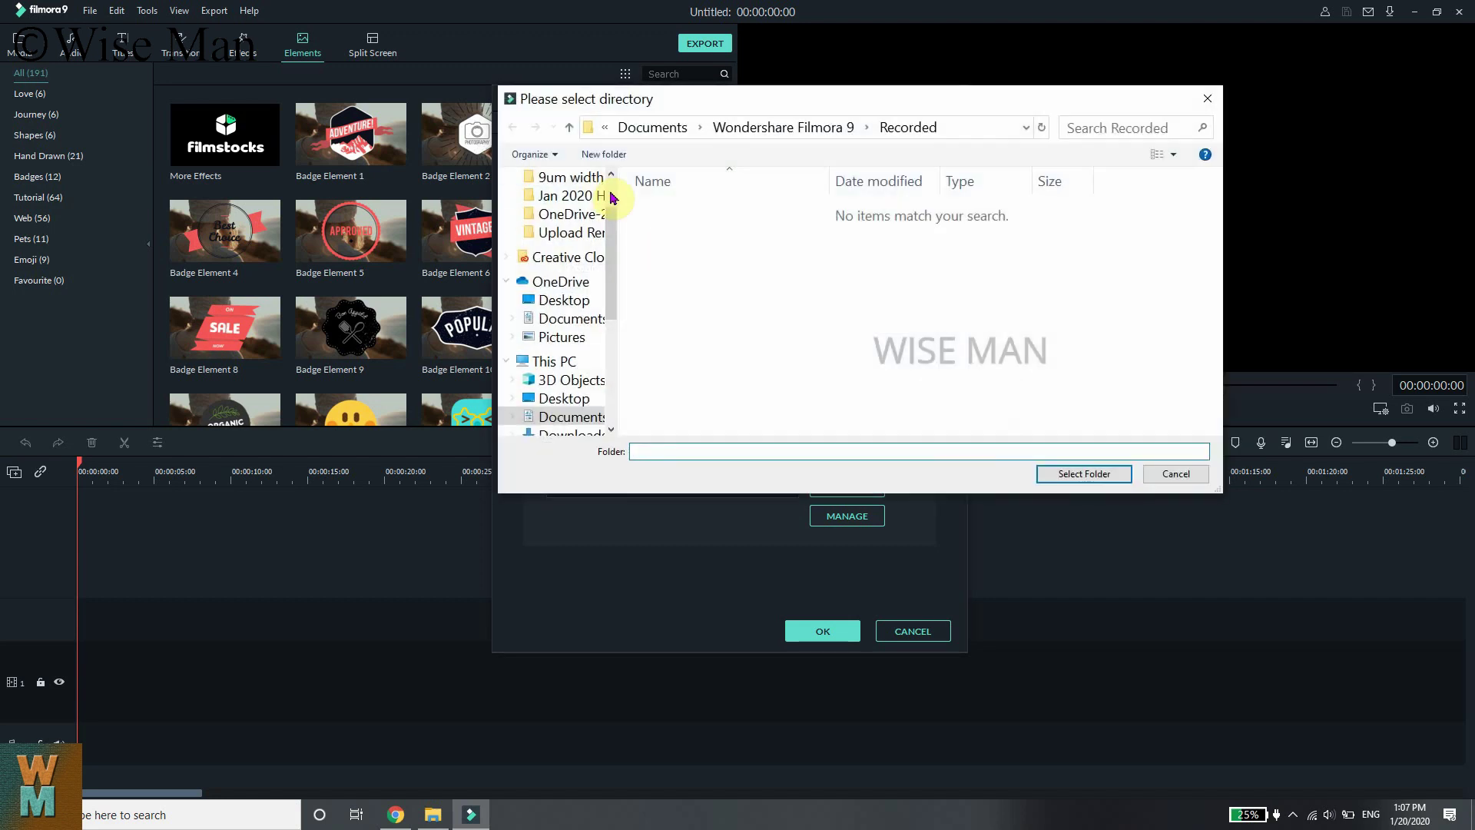
scroll(542, 416, down, 5)
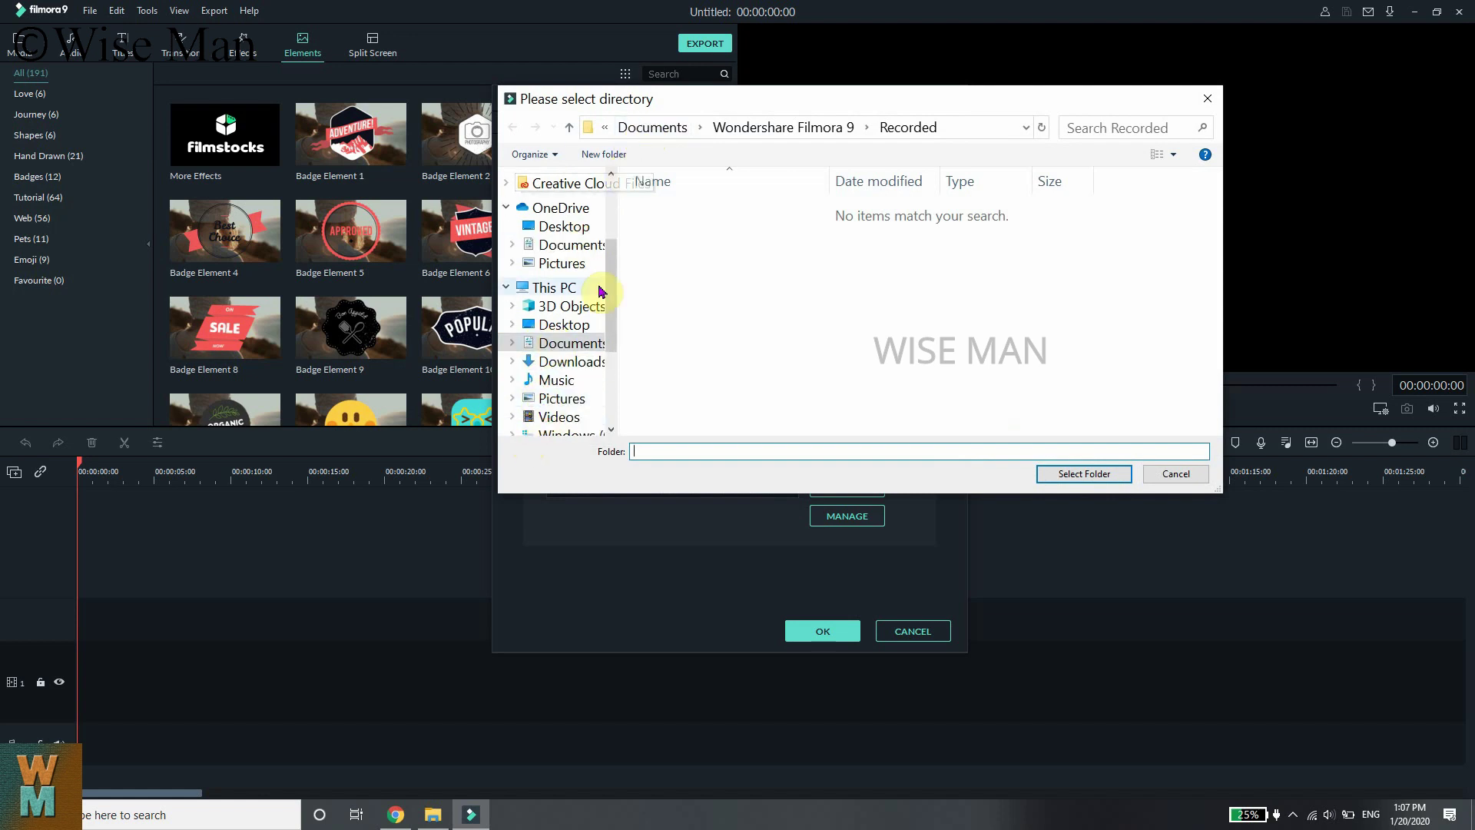
click(563, 325)
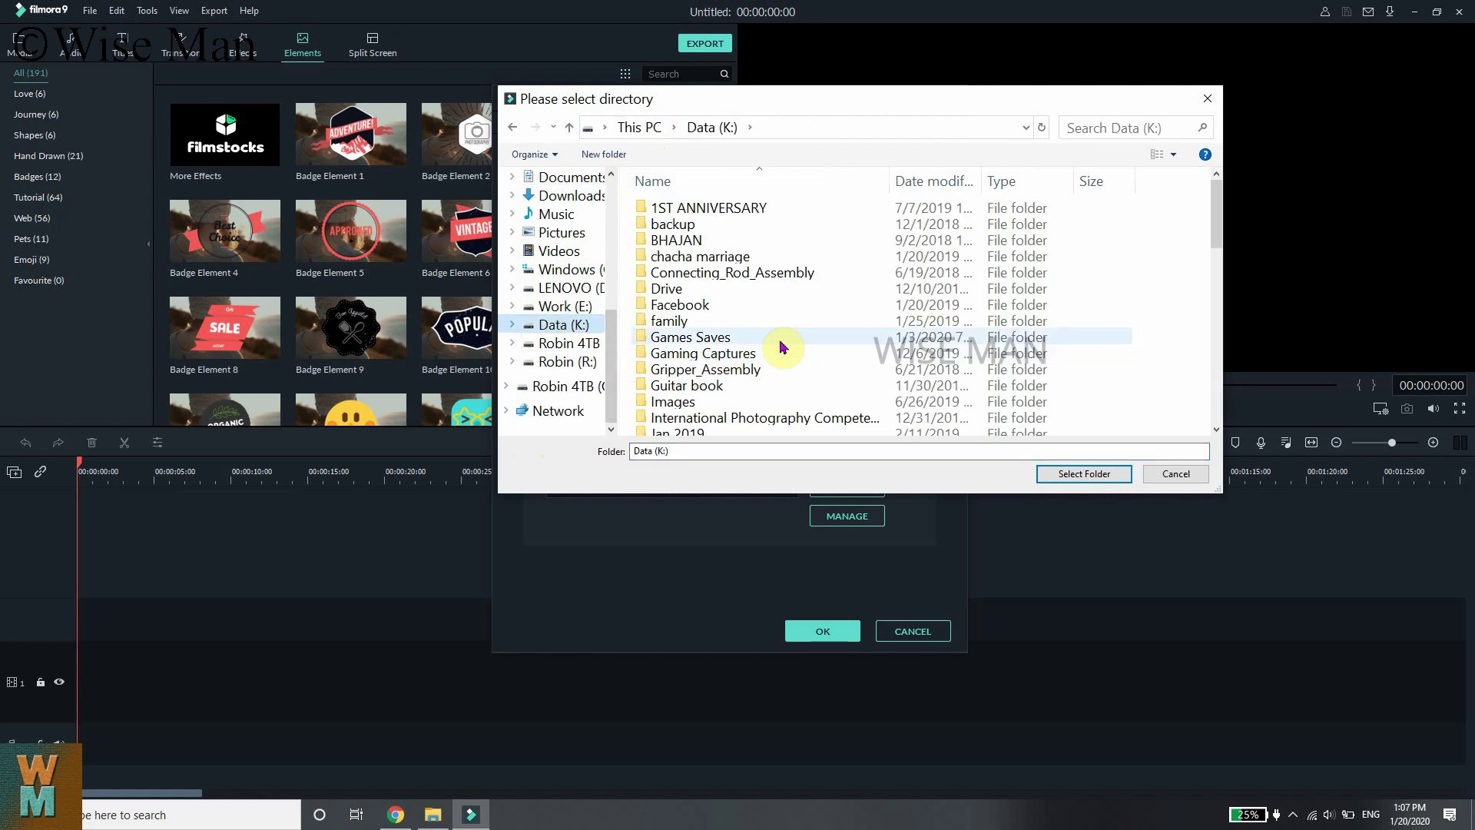
scroll(785, 336, down, 8)
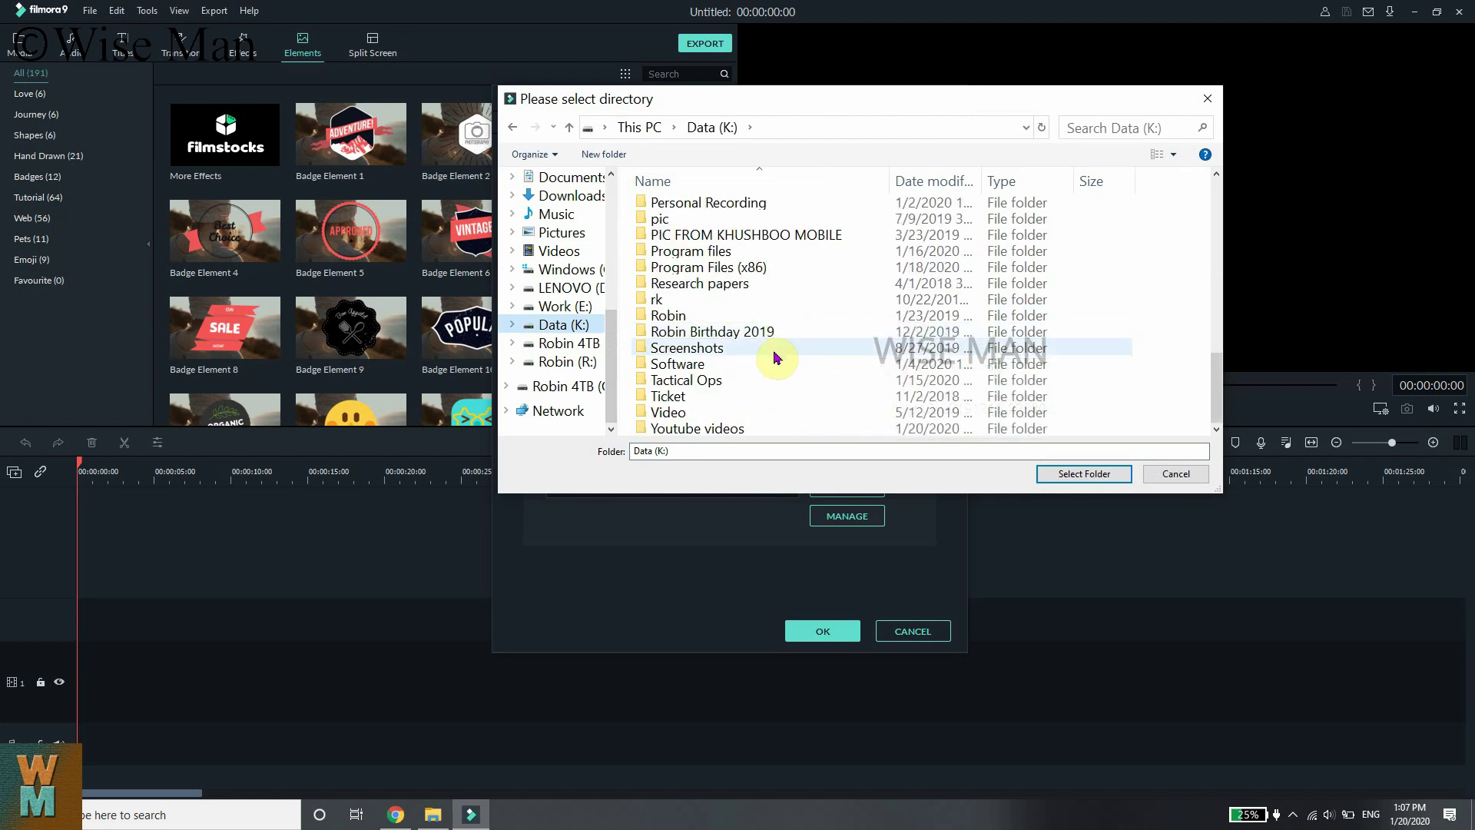
double_click(751, 428)
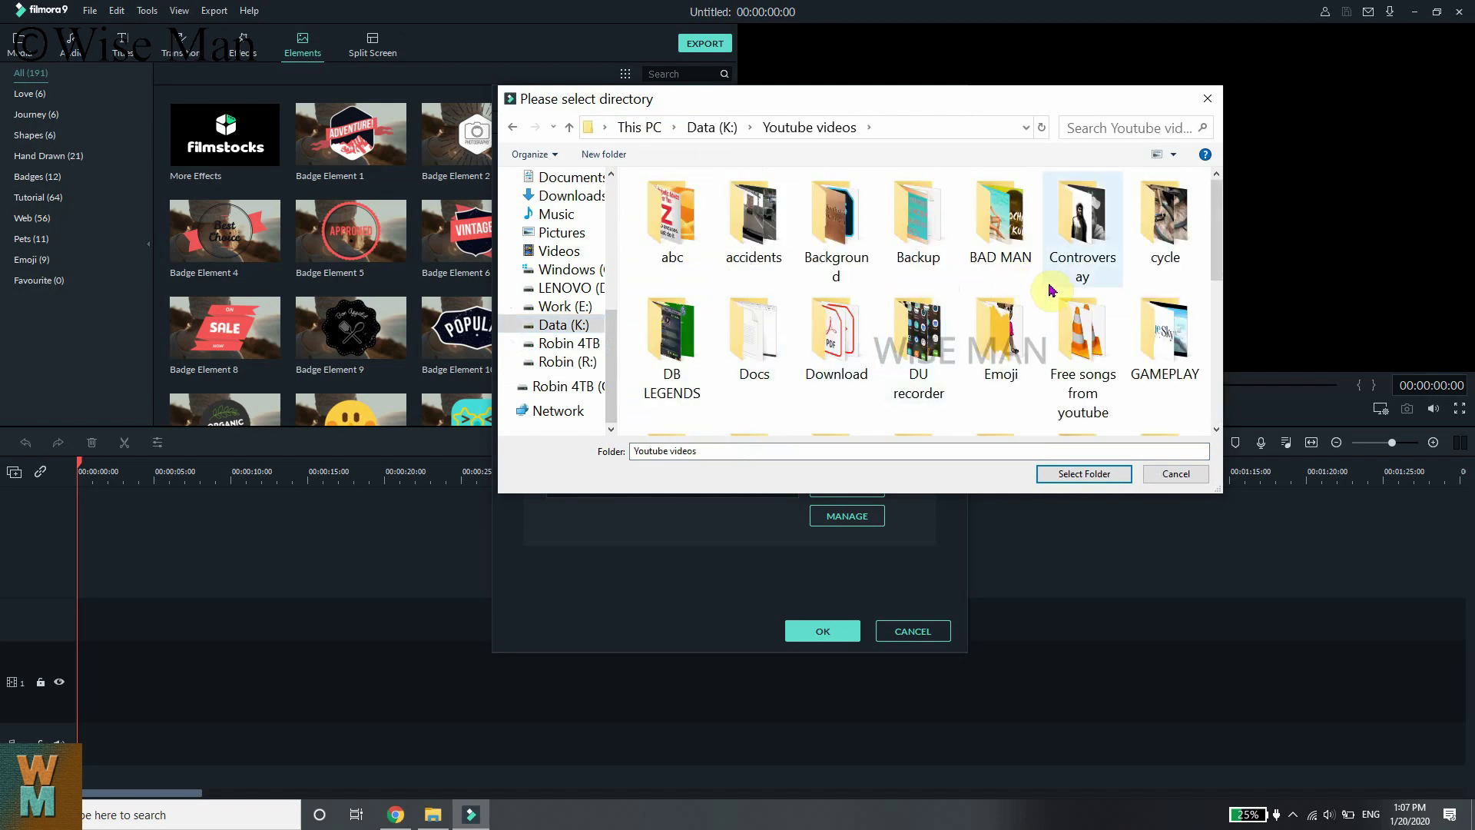
scroll(808, 369, down, 5)
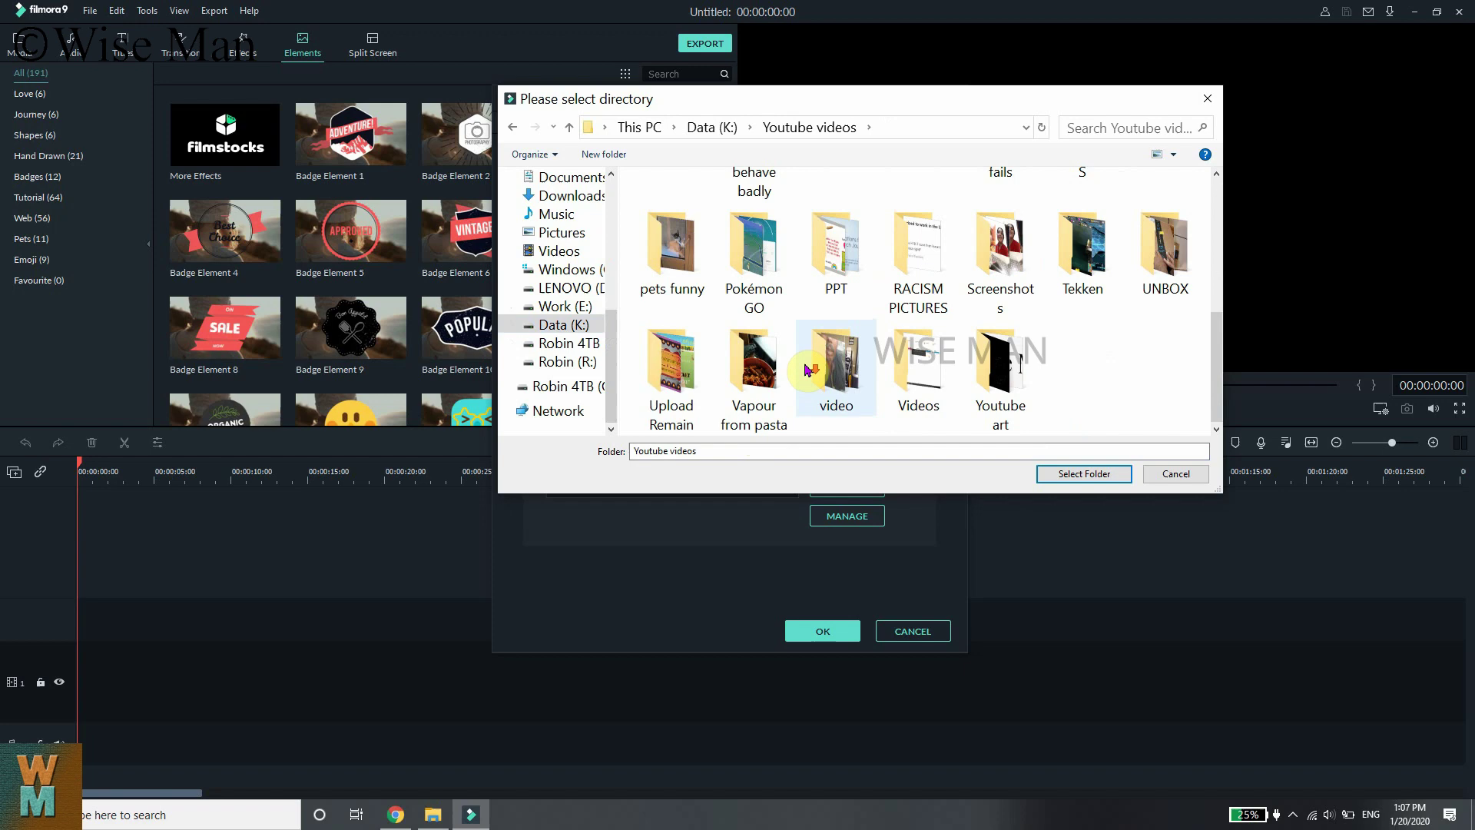
Create a new folder named 'Filmora 9' inside Youtube videos.
right_click(1154, 382)
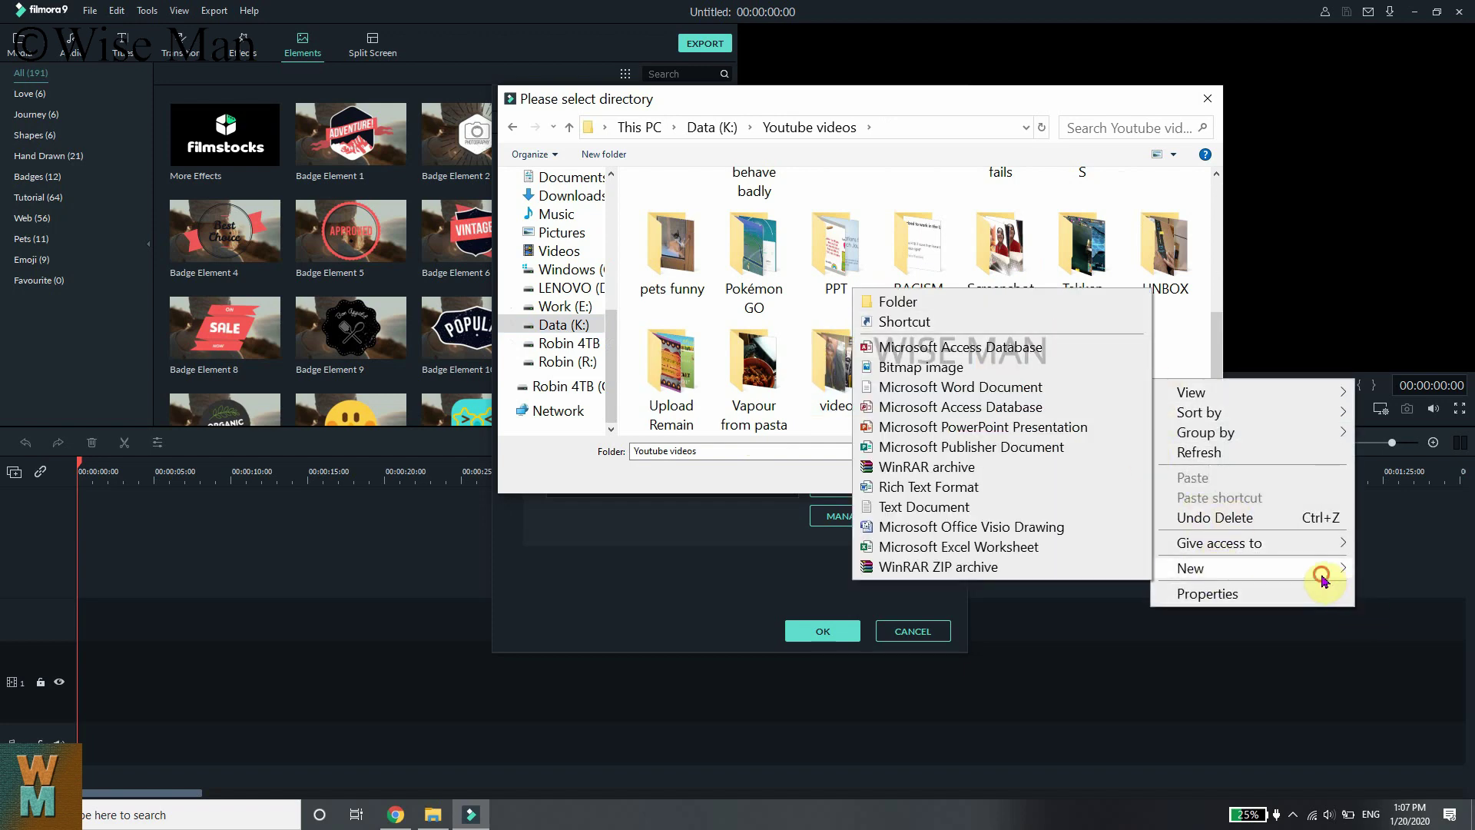
click(1202, 566)
click(960, 301)
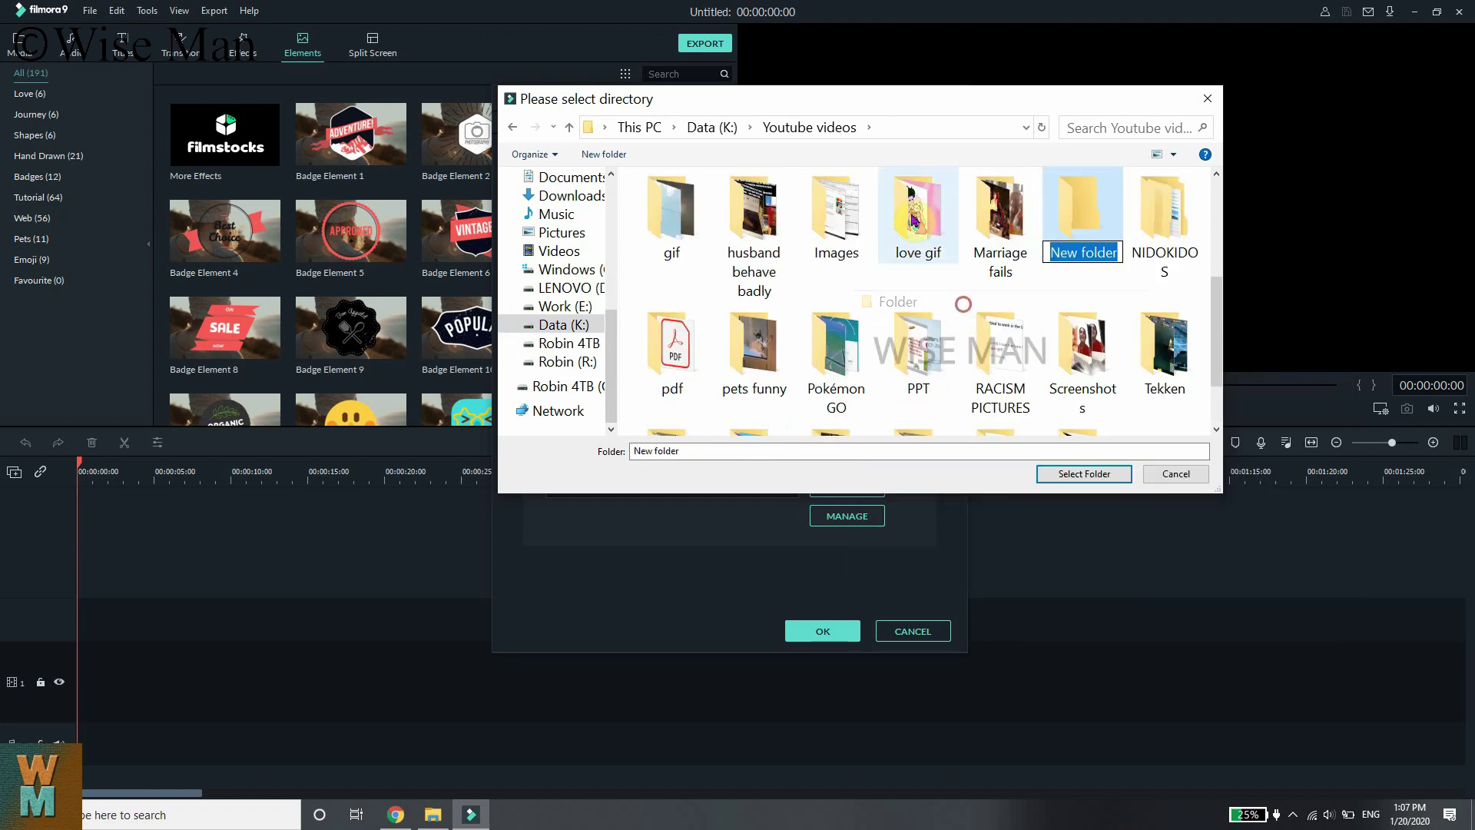
drag(897, 109, 900, 215)
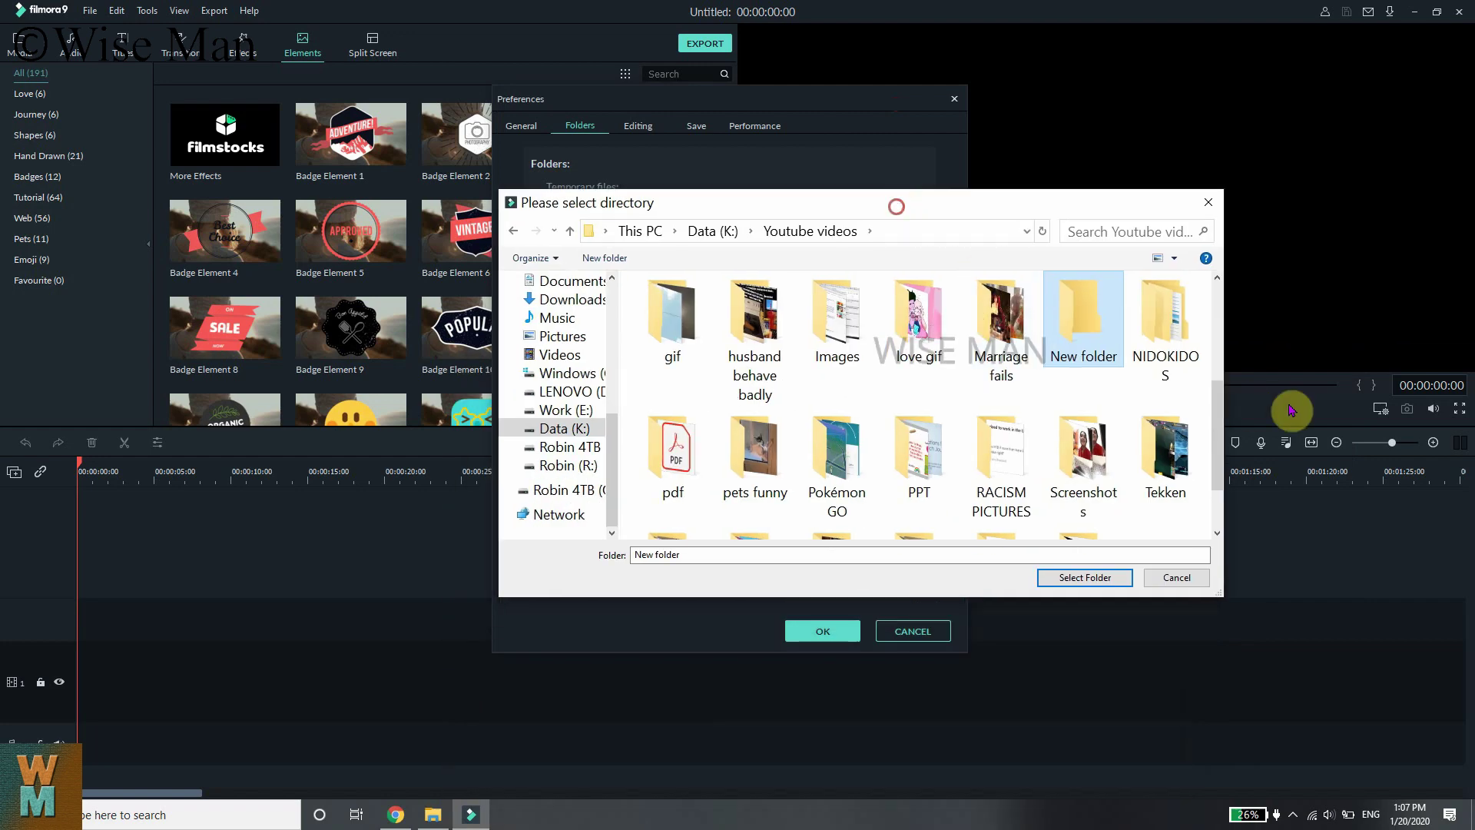
right_click(1083, 292)
click(1166, 761)
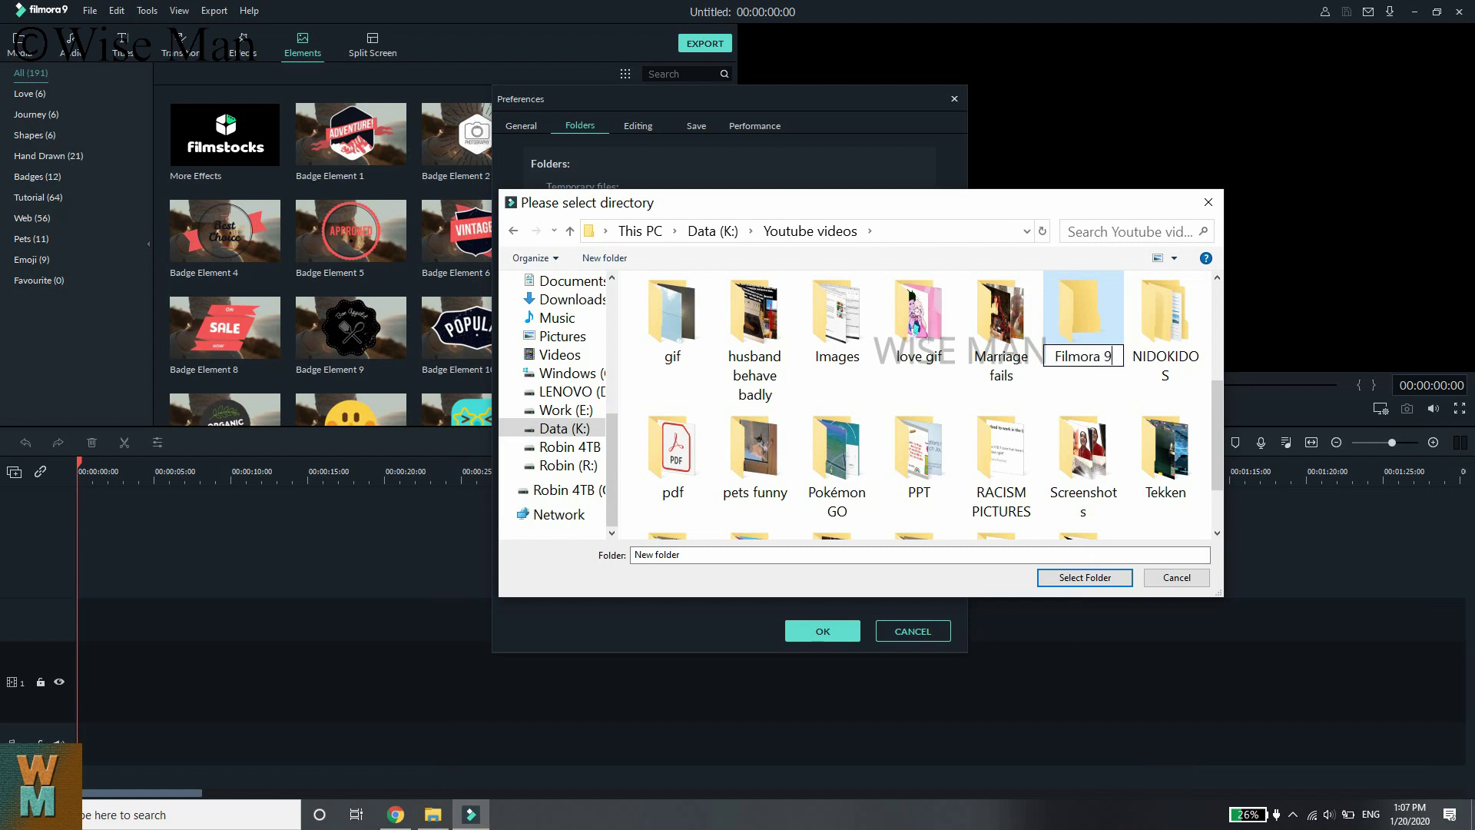
key(Return)
key(Return)
Create a 'Recorded' folder inside Filmora 9 and select it as the recorded files location.
drag(790, 205, 665, 304)
right_click(713, 577)
click(857, 540)
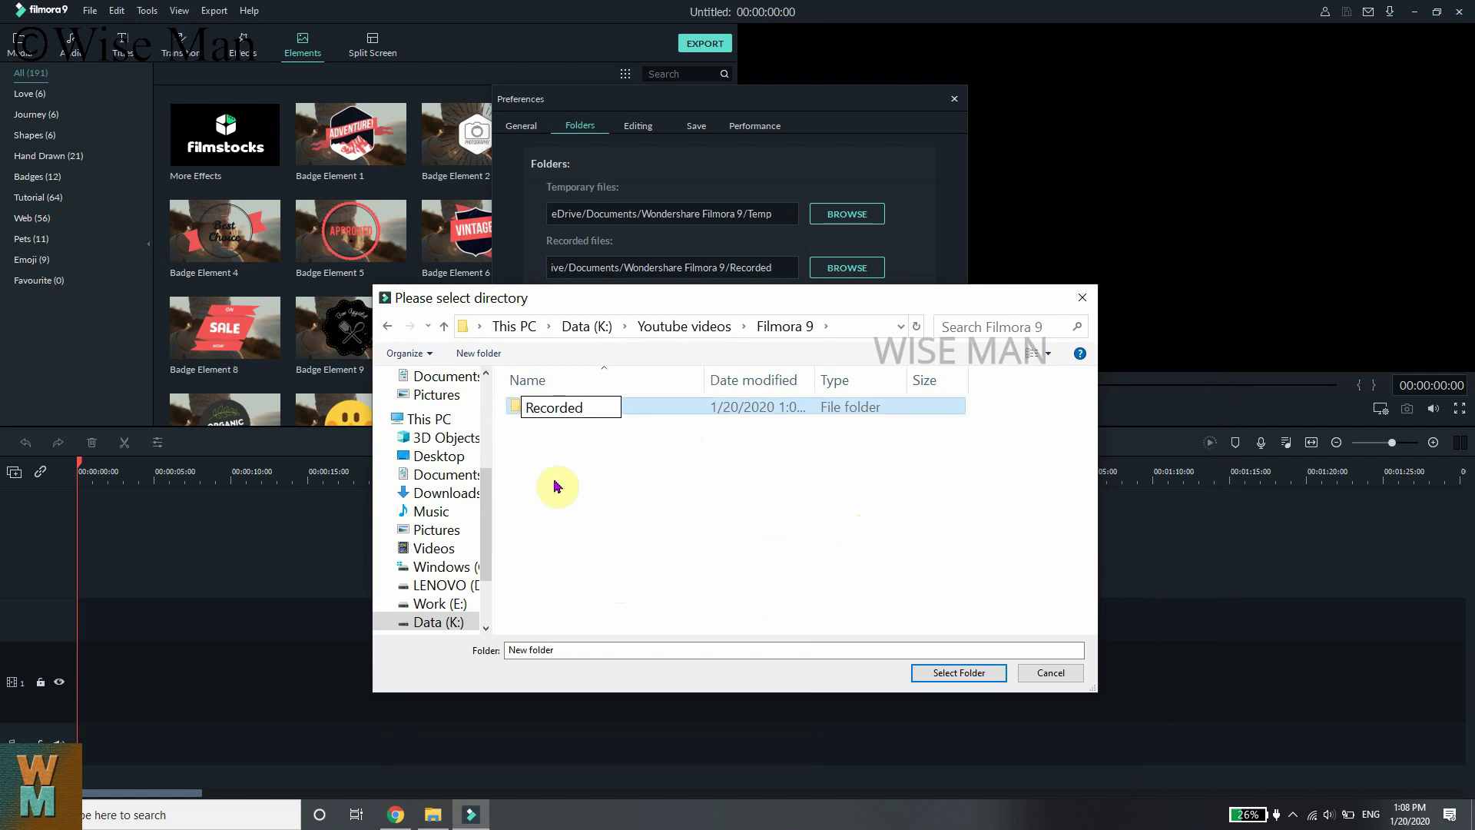
click(757, 499)
click(584, 407)
double_click(583, 406)
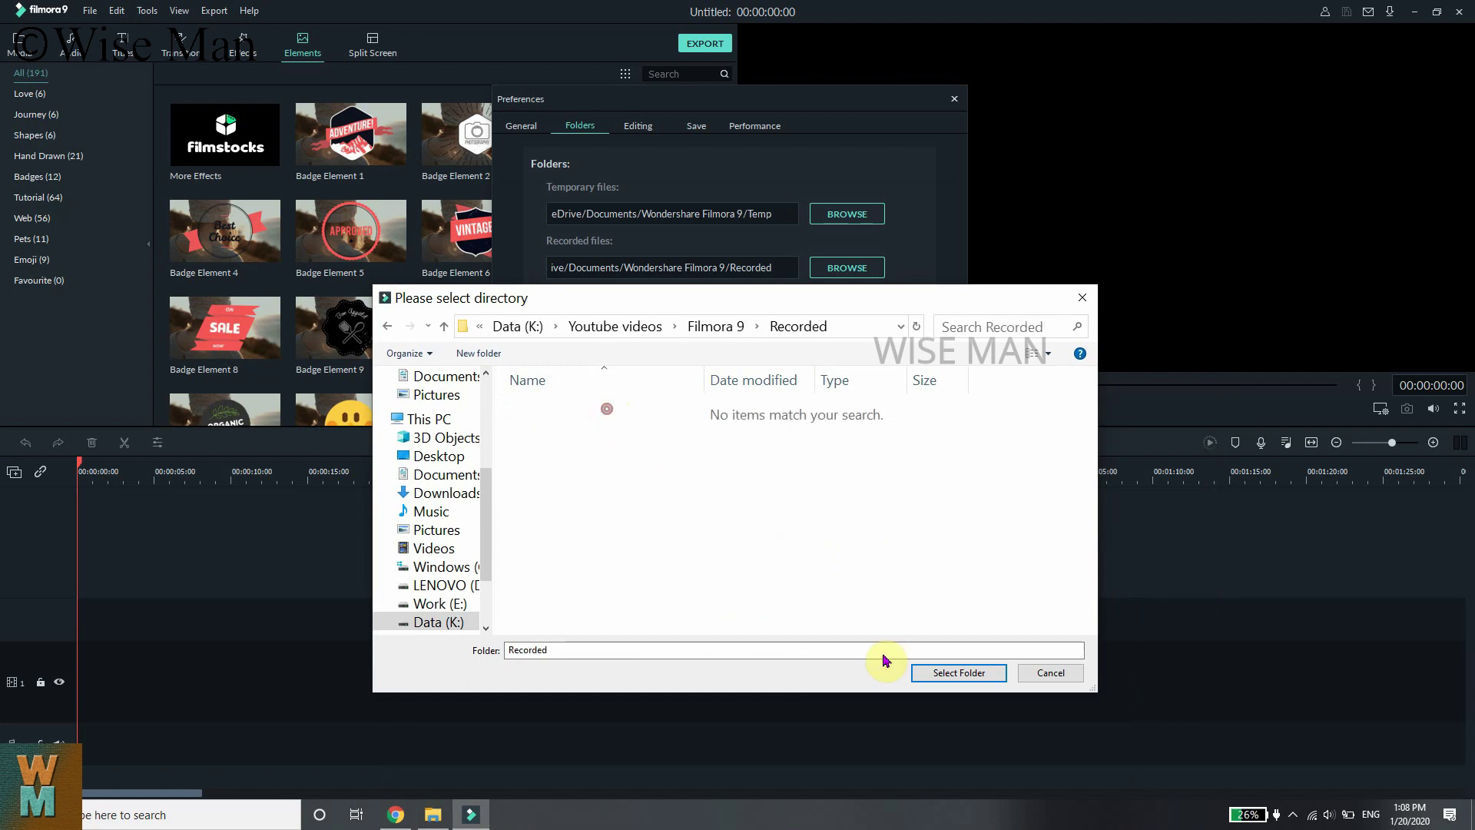
click(953, 674)
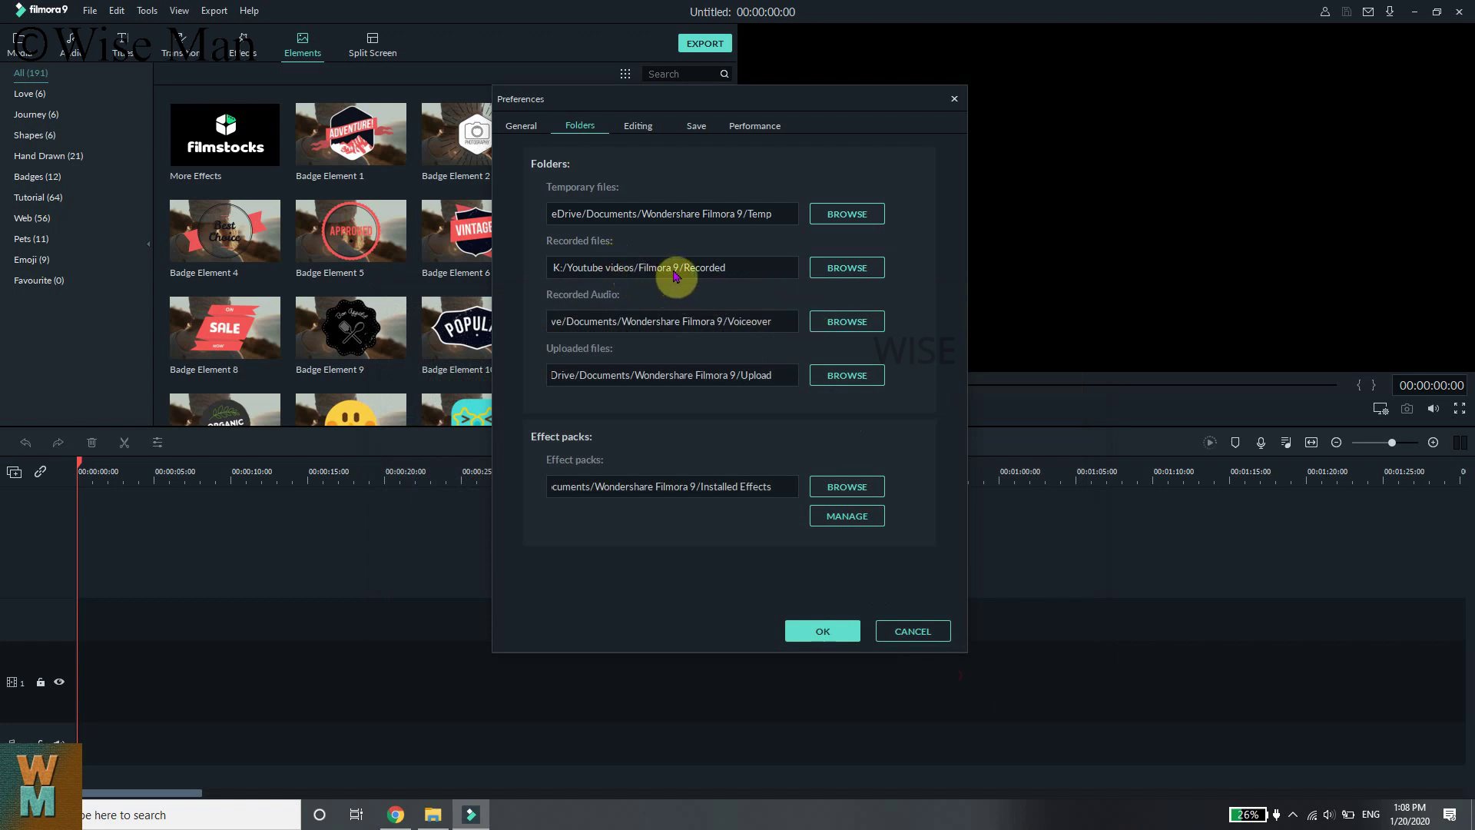
Browse for a recorded-audio location and go to K:/Youtube videos/Filmora 9.
click(846, 321)
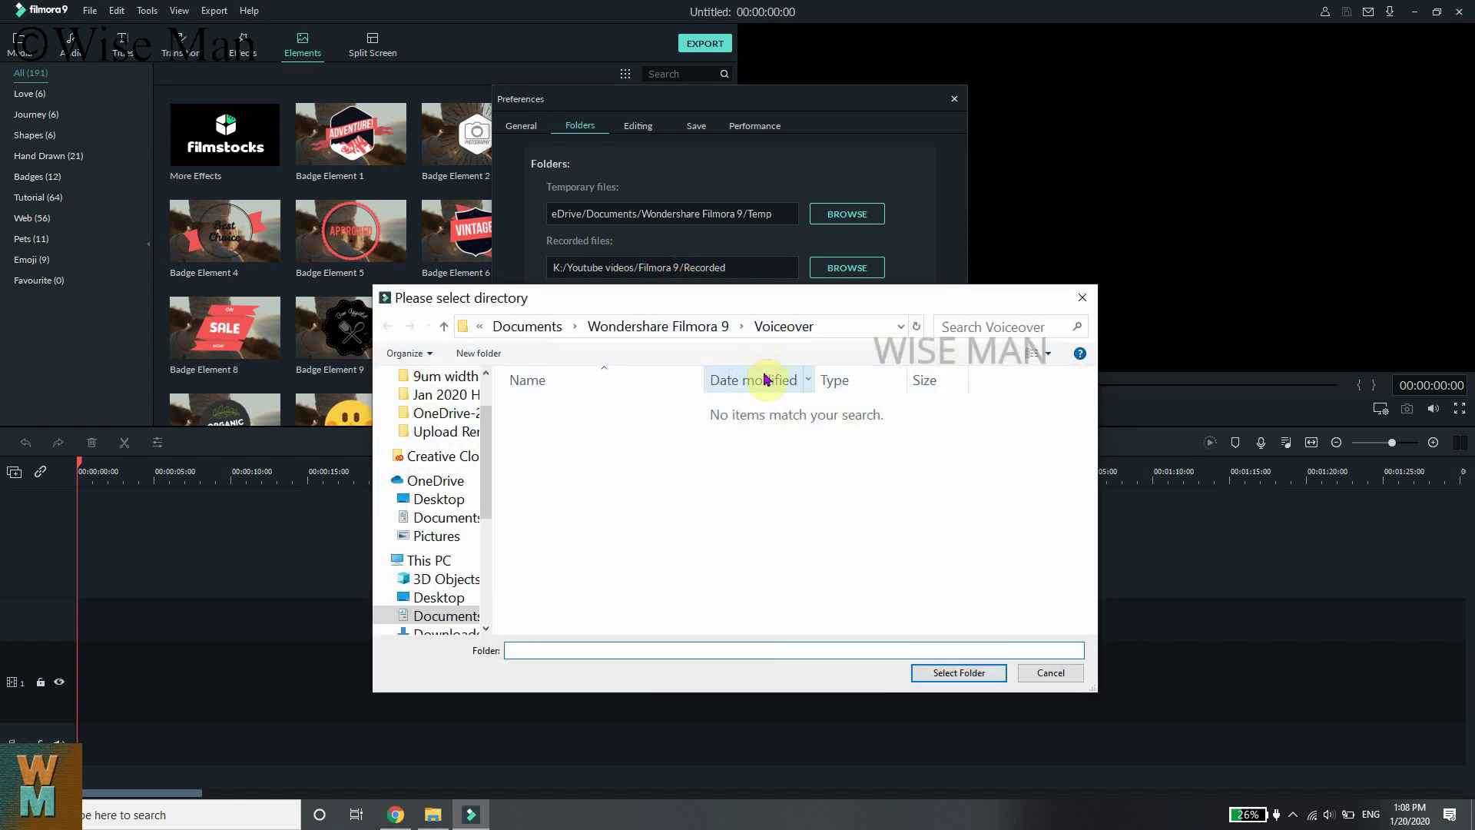
scroll(421, 607, down, 4)
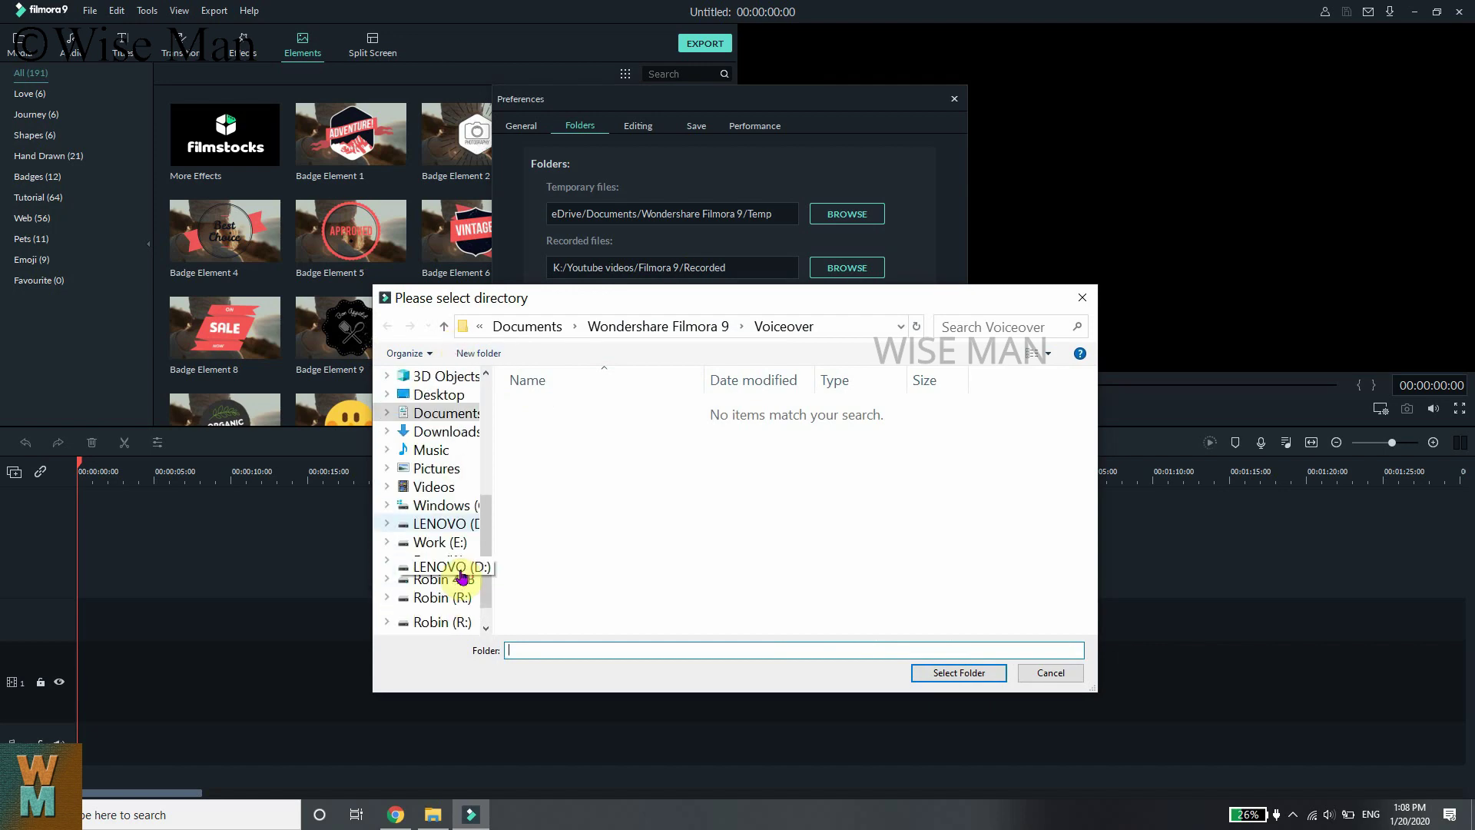
click(436, 542)
scroll(584, 553, down, 7)
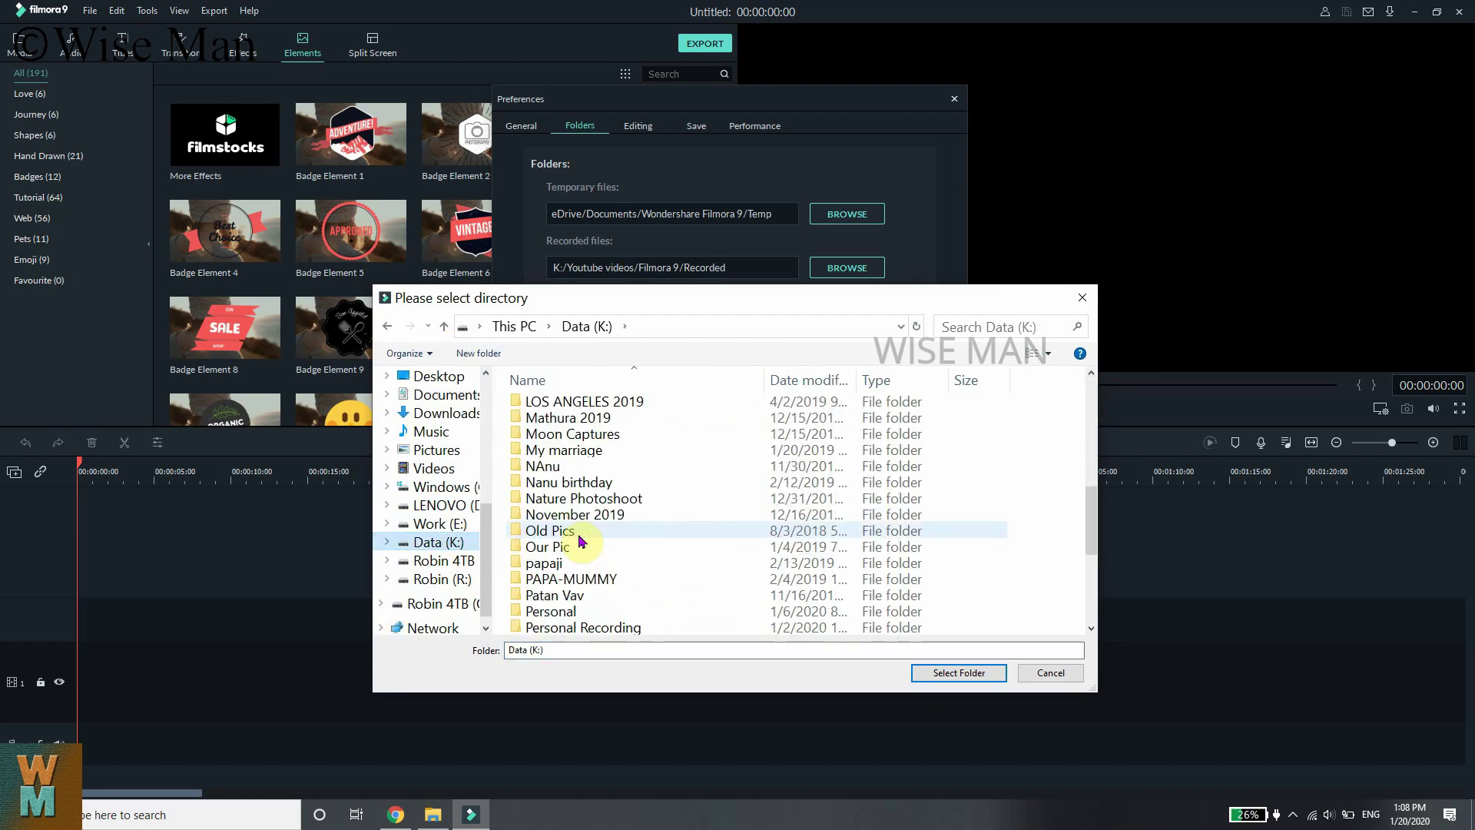
scroll(590, 614, down, 4)
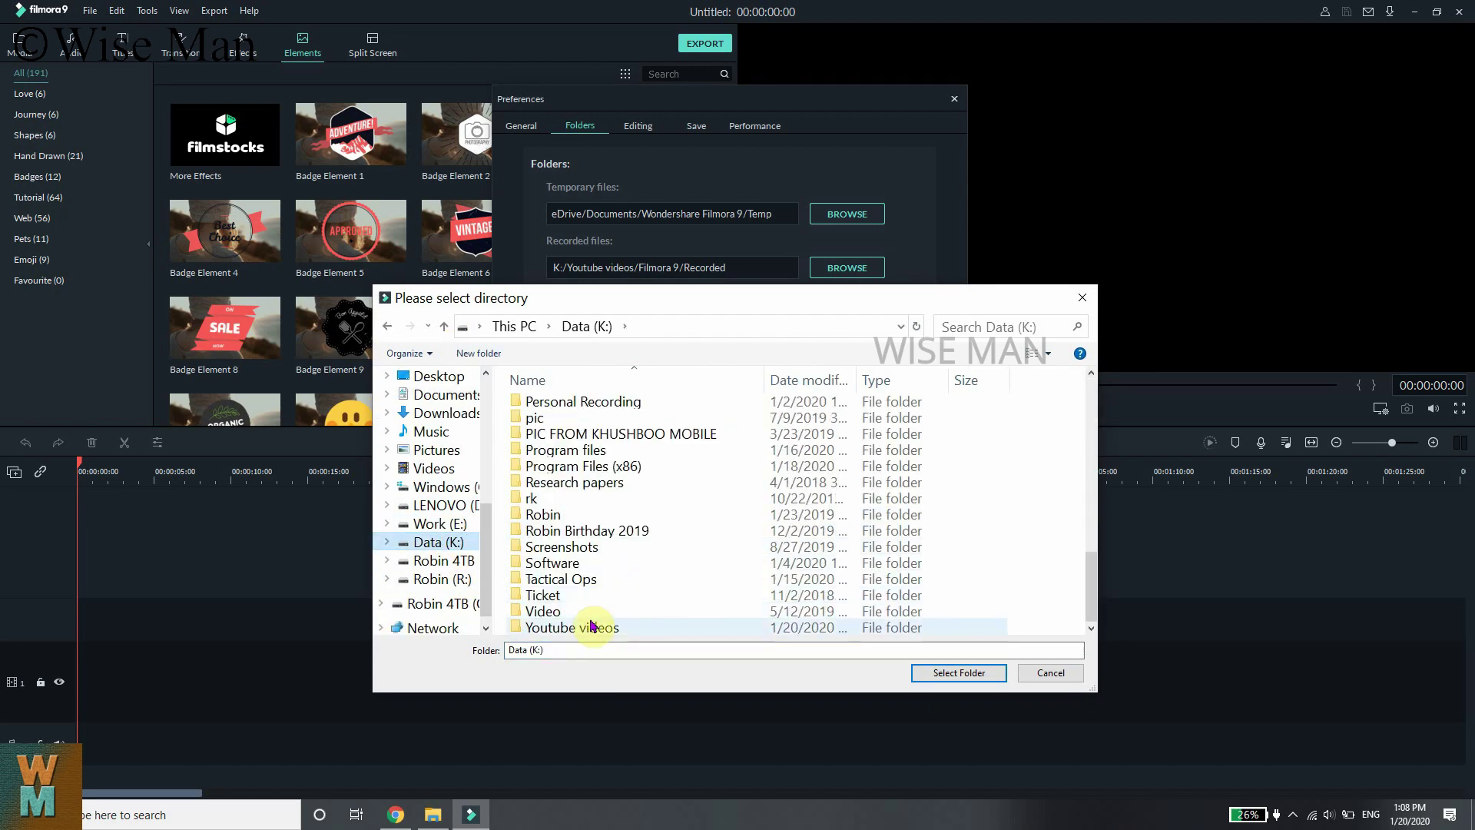
double_click(593, 626)
scroll(1014, 492, down, 2)
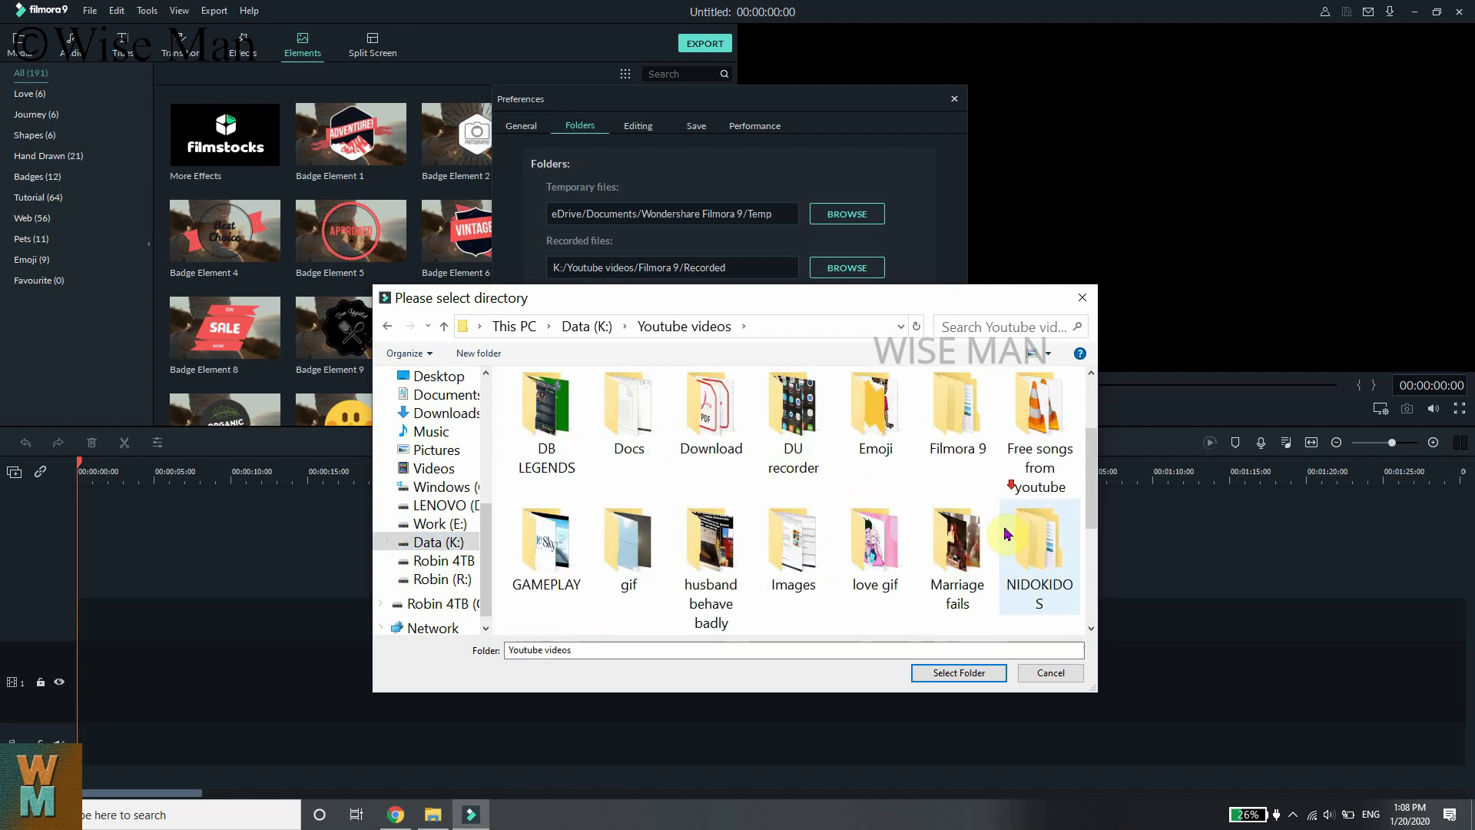
double_click(969, 443)
Create a 'Voiceover' folder there and select it as the recorded audio location.
right_click(580, 547)
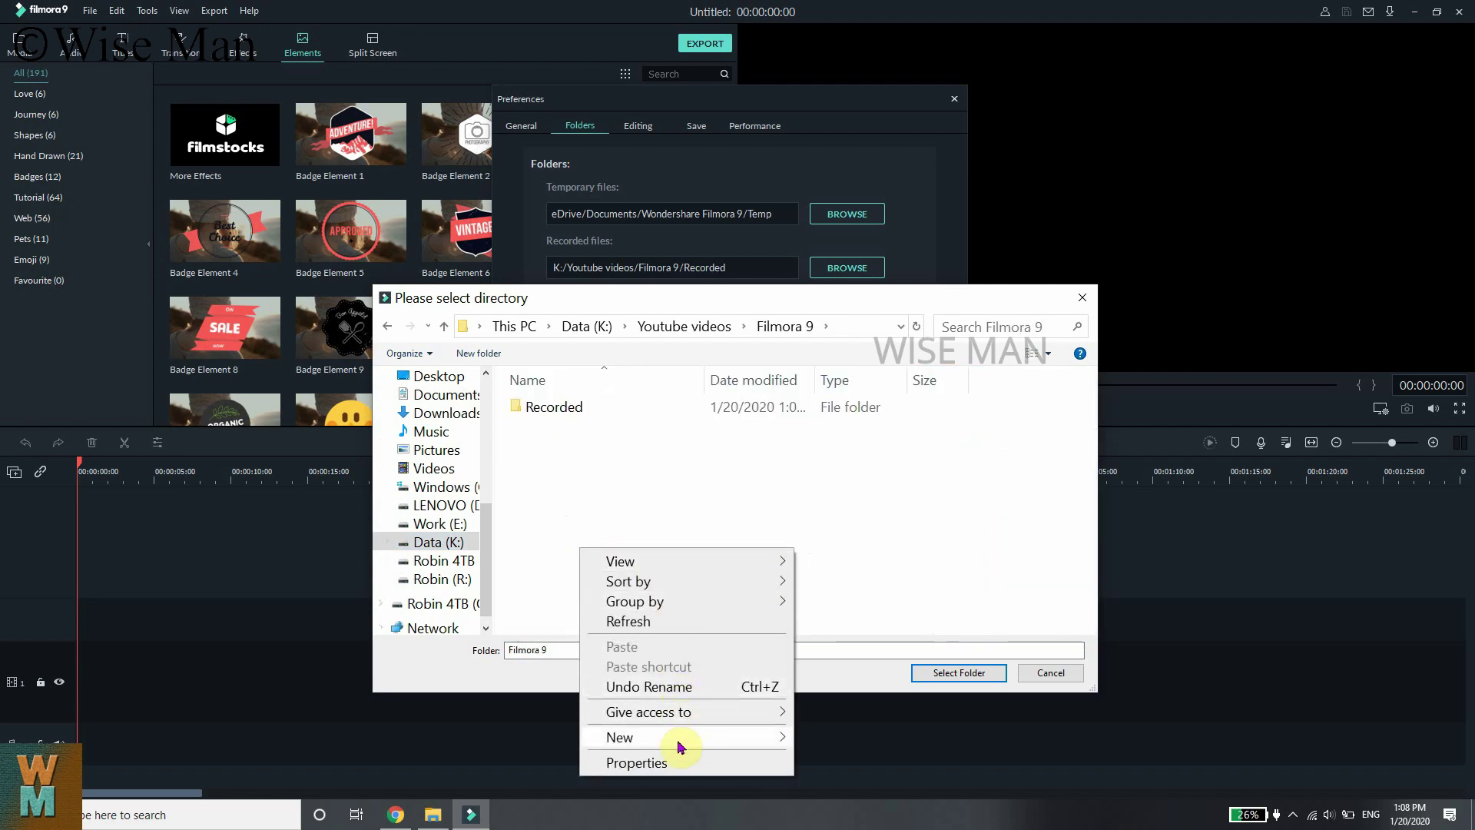
mouse_move(630, 734)
click(822, 466)
drag(707, 298, 708, 417)
right_click(614, 537)
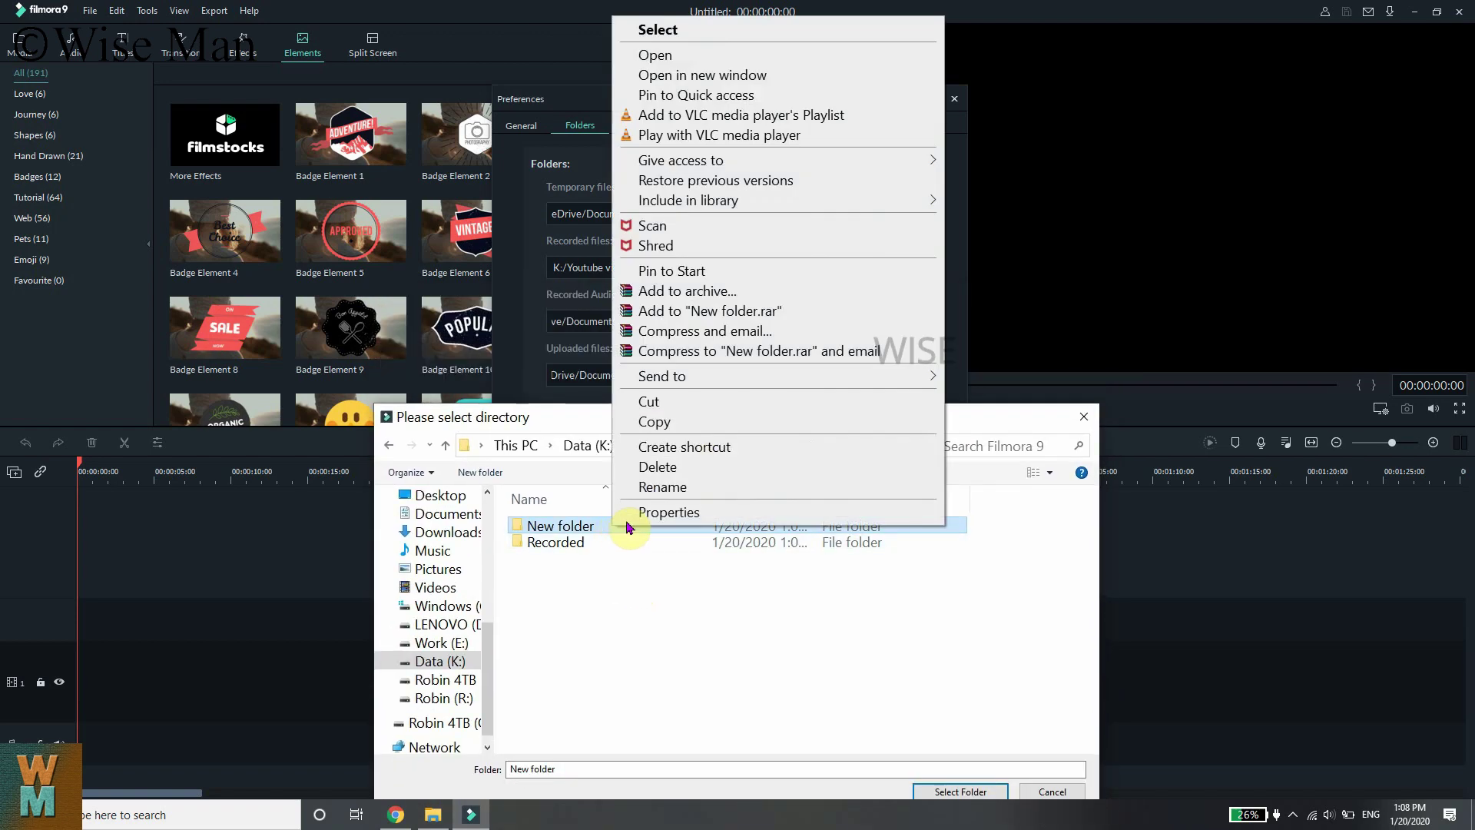
click(681, 493)
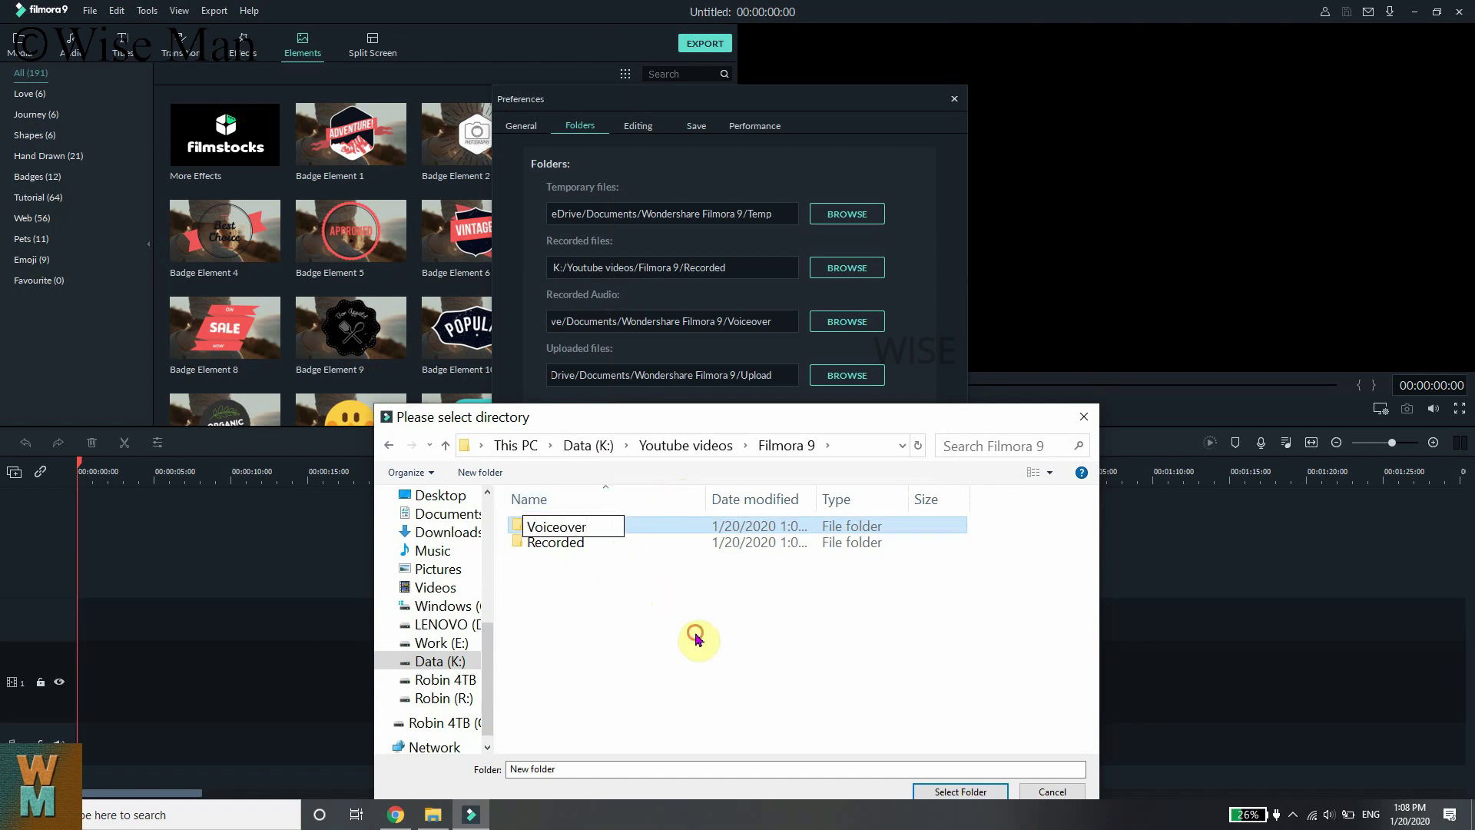
click(578, 597)
double_click(569, 543)
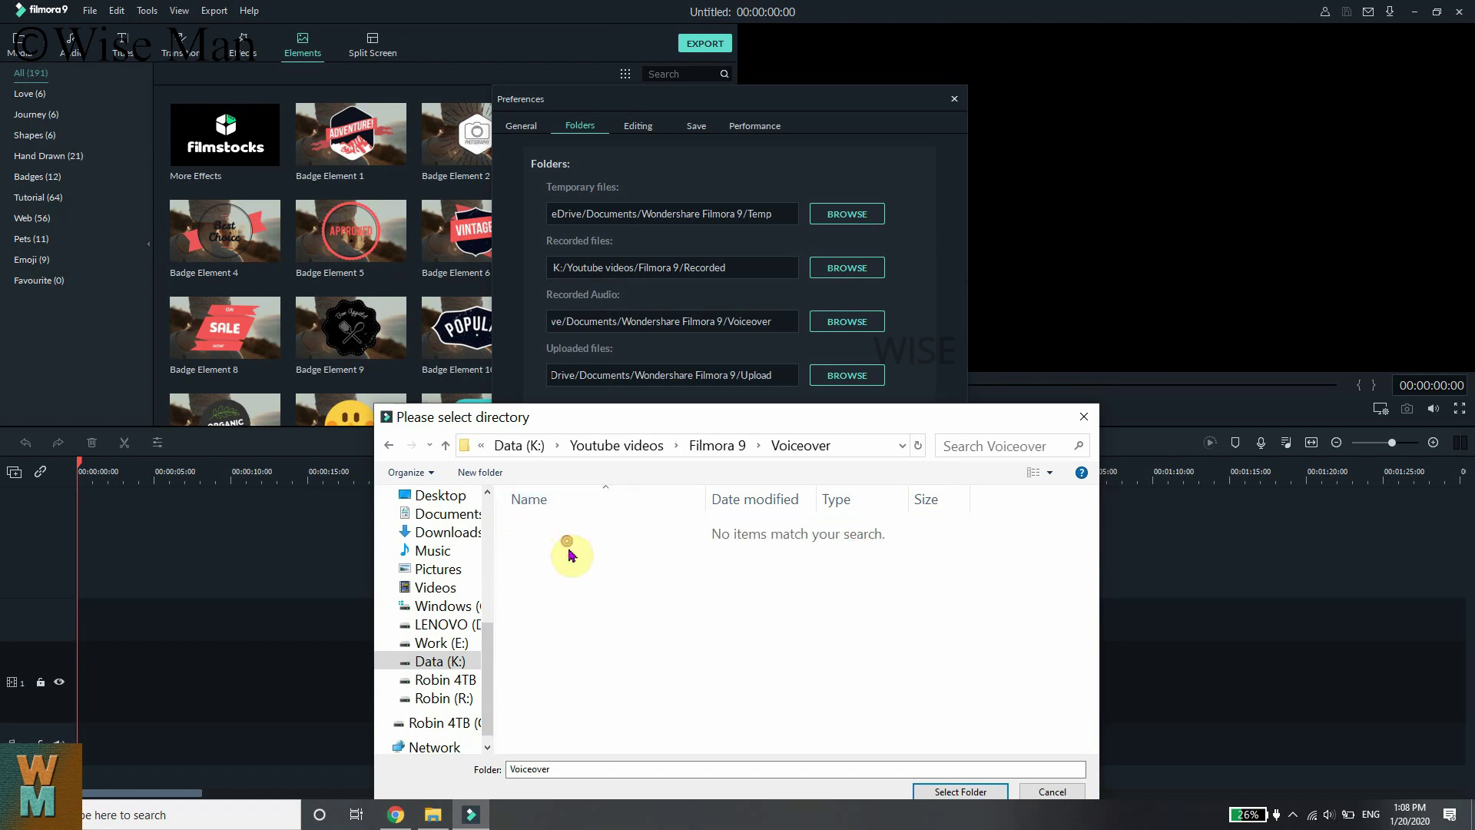
click(953, 793)
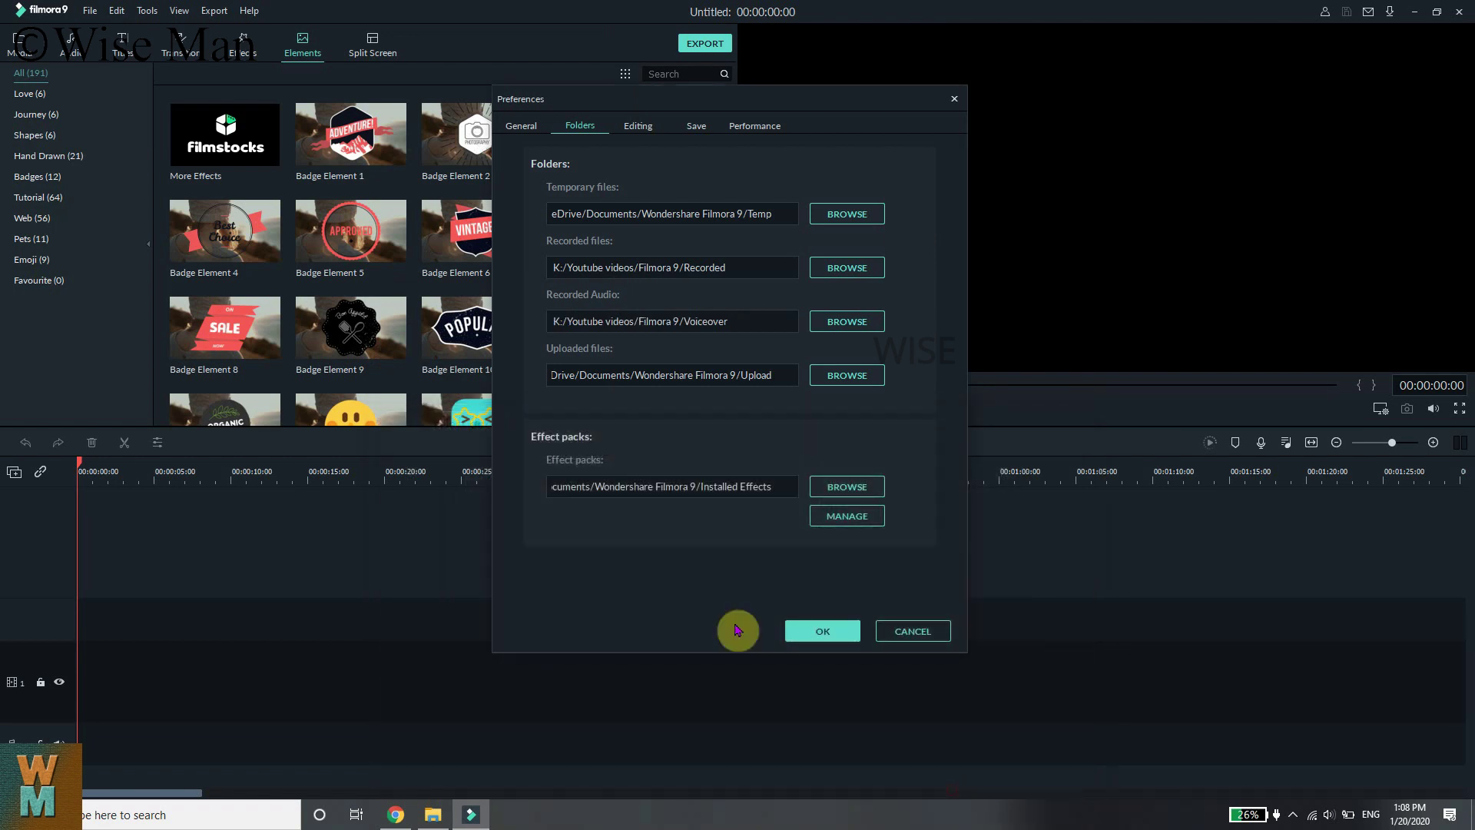
Browse for an uploaded-files location and go to K:/Youtube videos/Filmora 9.
click(834, 375)
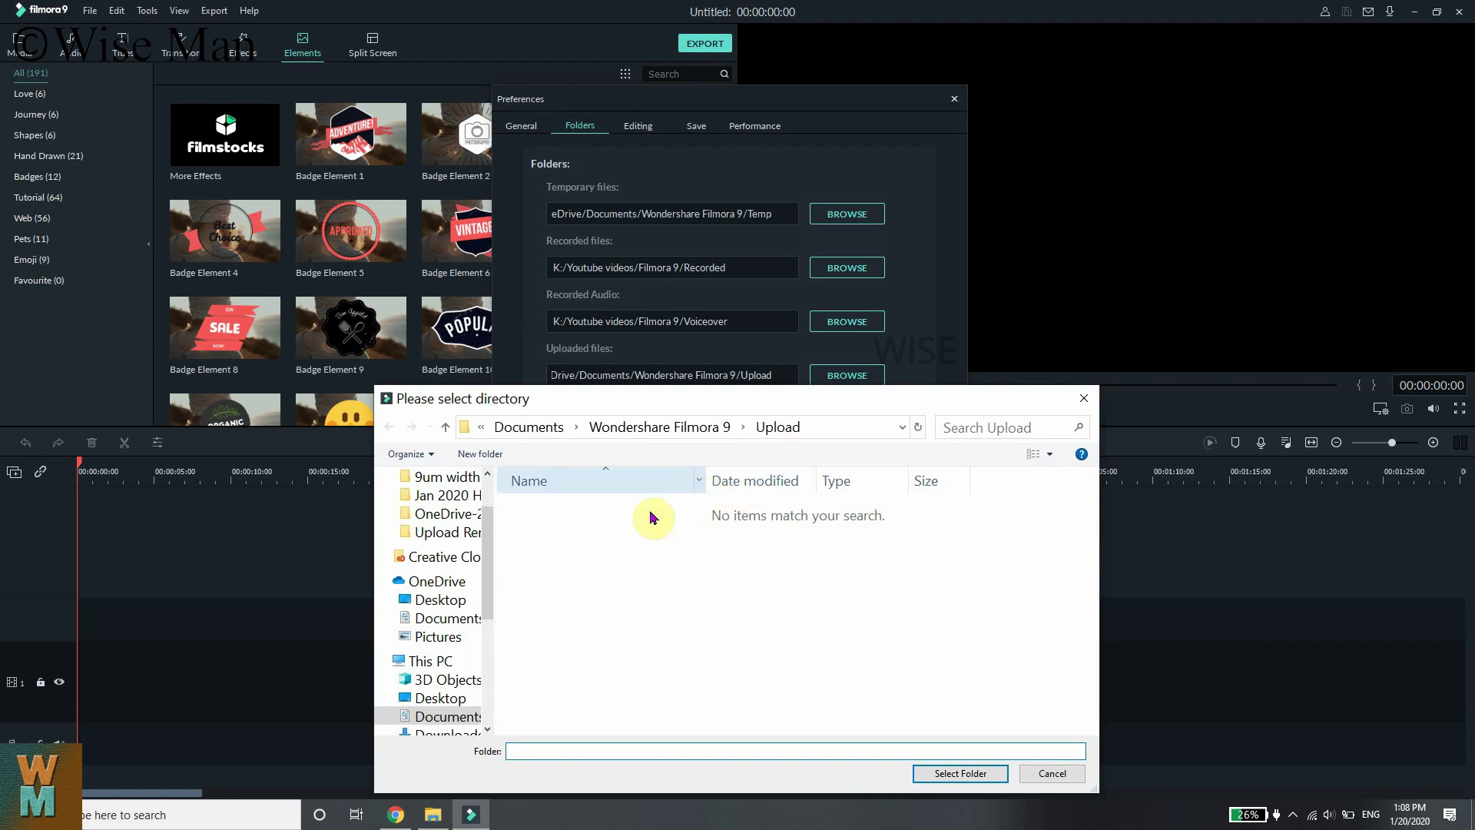
scroll(415, 630, down, 3)
click(436, 690)
scroll(675, 648, down, 6)
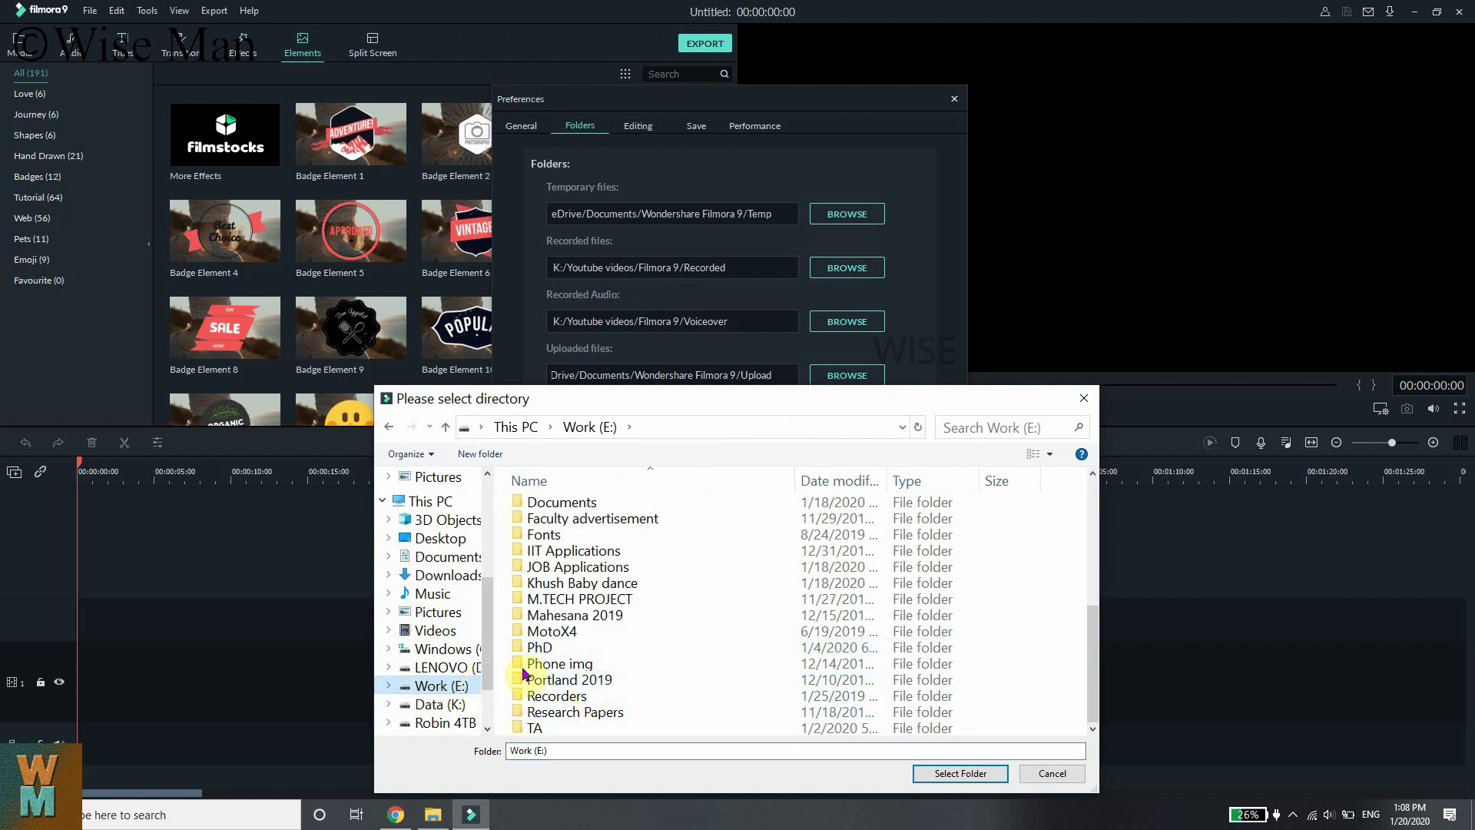
click(429, 704)
scroll(606, 691, down, 10)
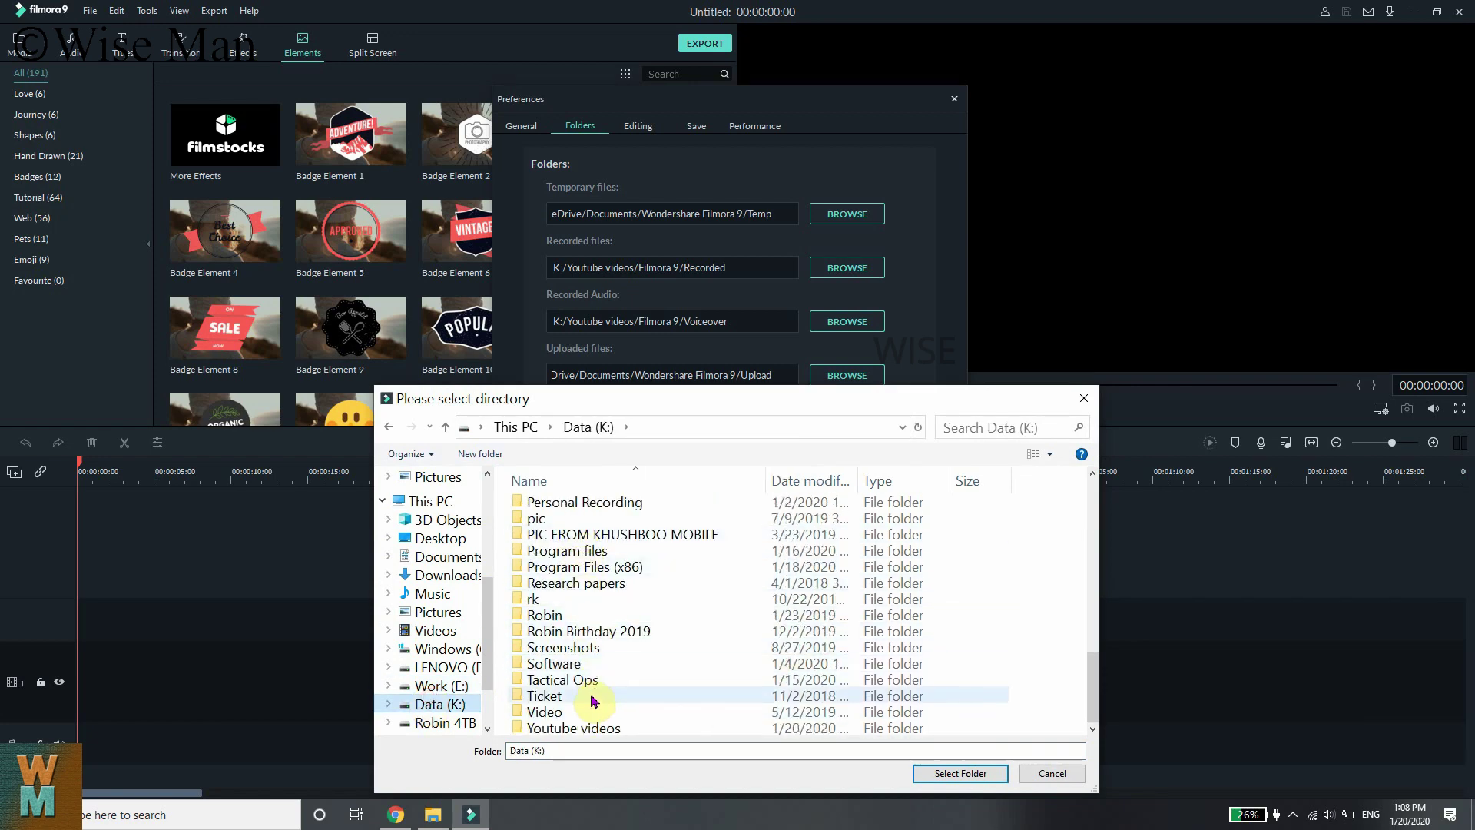
double_click(602, 730)
double_click(966, 640)
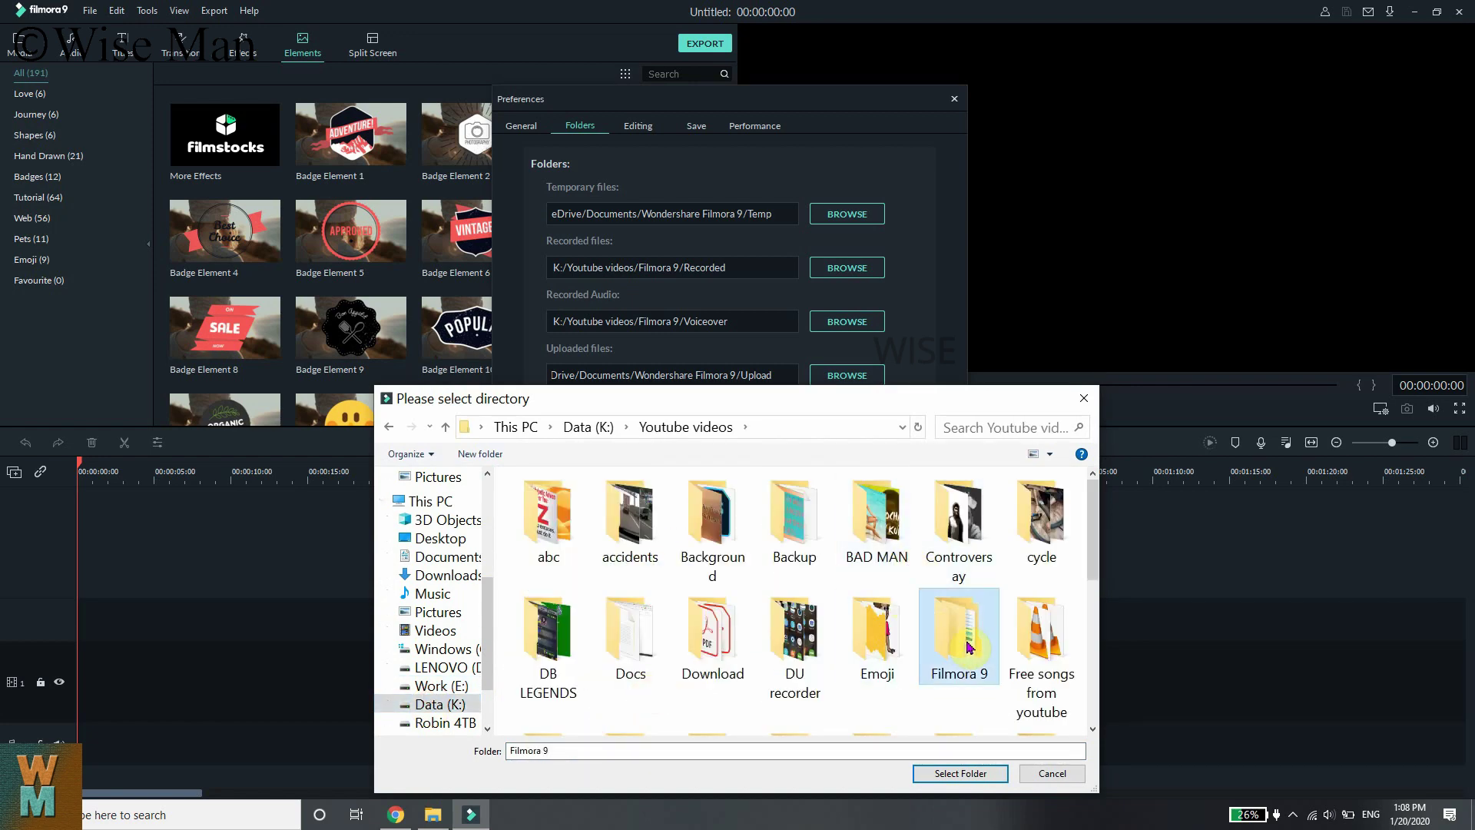
Create an 'Upload' folder there and select it as the uploaded files location.
right_click(553, 584)
mouse_move(615, 549)
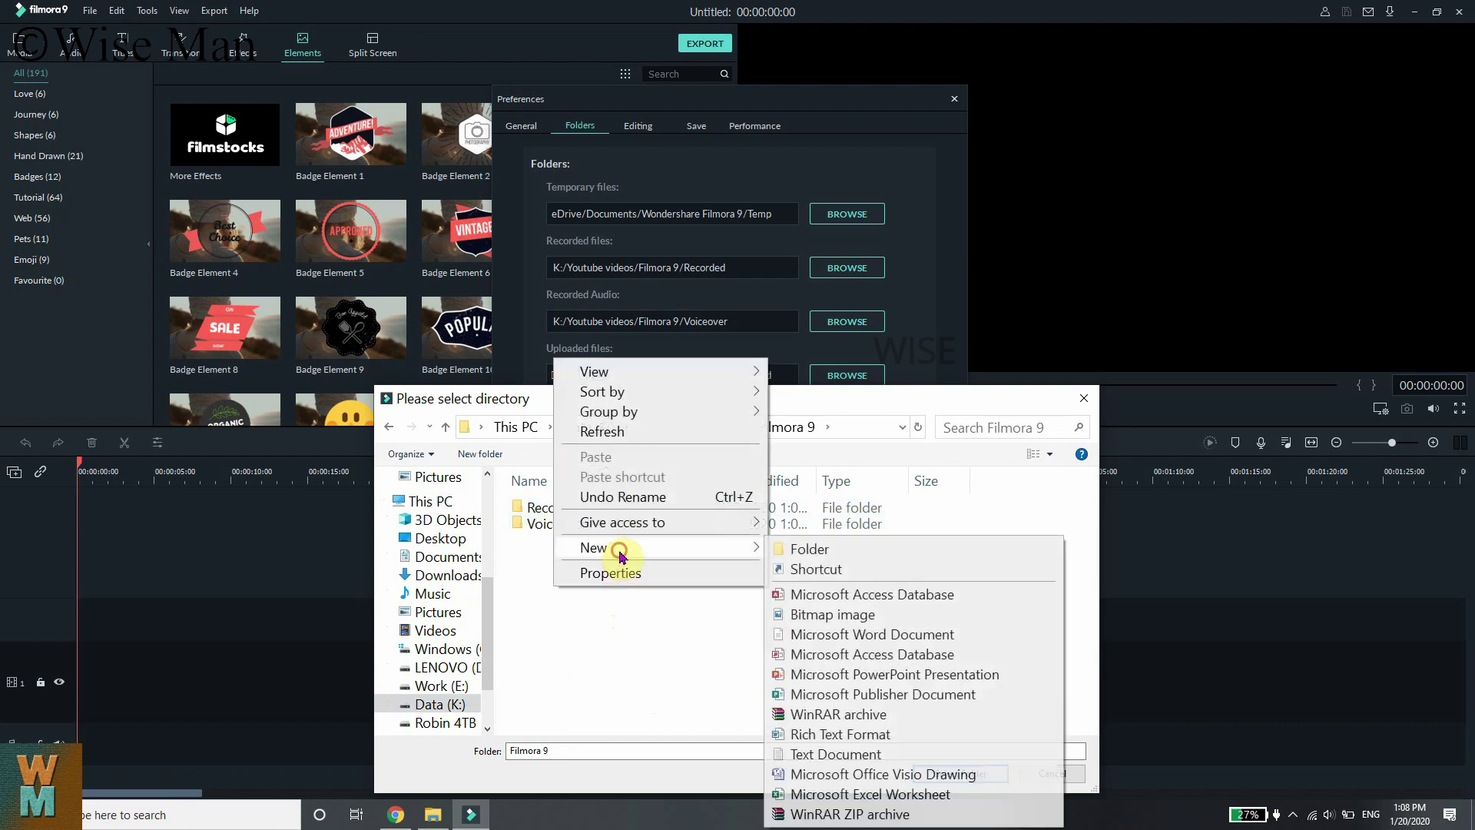
click(814, 550)
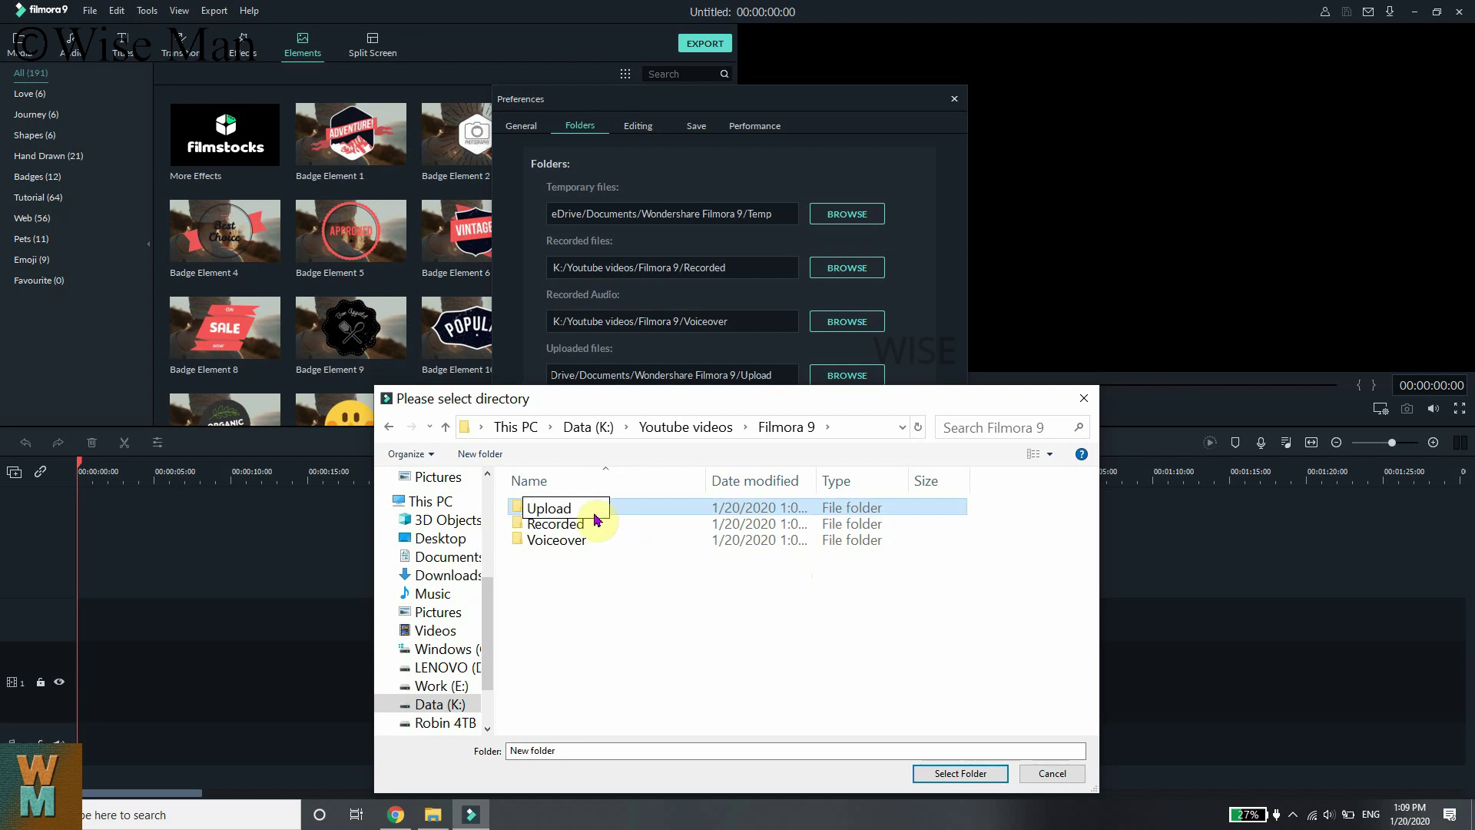
click(593, 581)
click(585, 524)
double_click(585, 524)
click(944, 775)
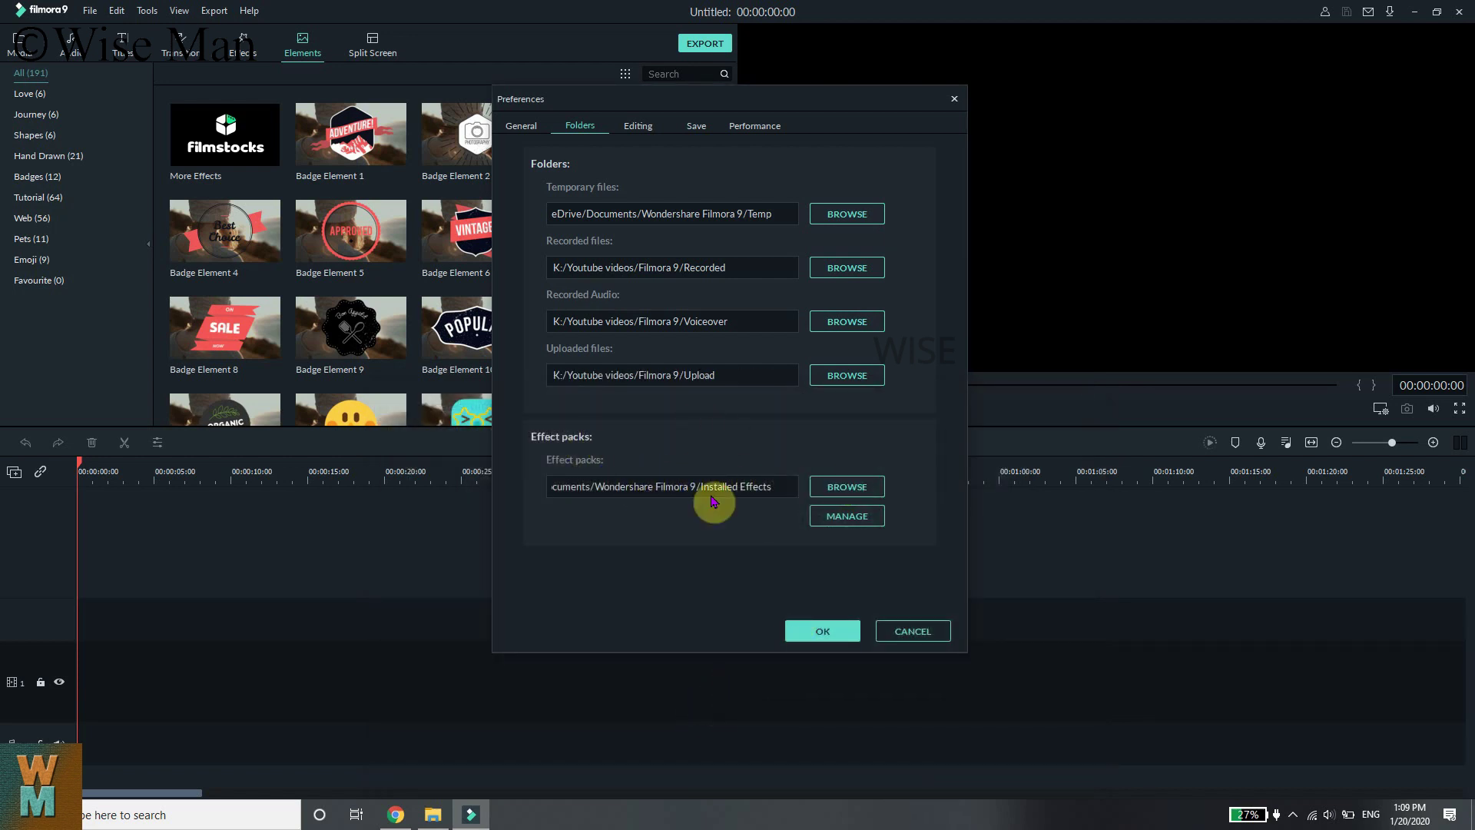
Browse for an effect packs location and go to K:/Youtube videos/Filmora 9.
click(843, 486)
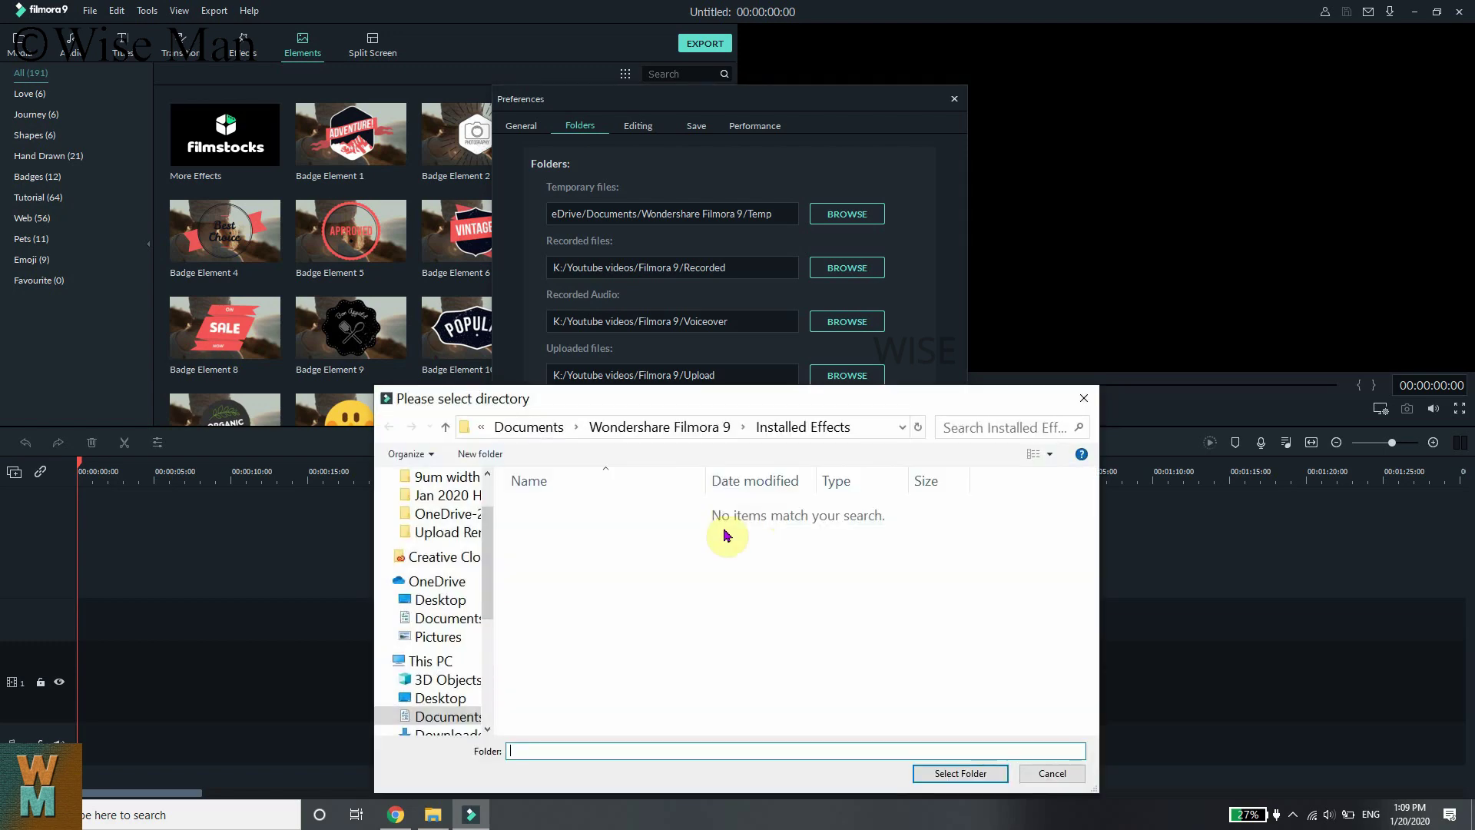
scroll(430, 638, down, 5)
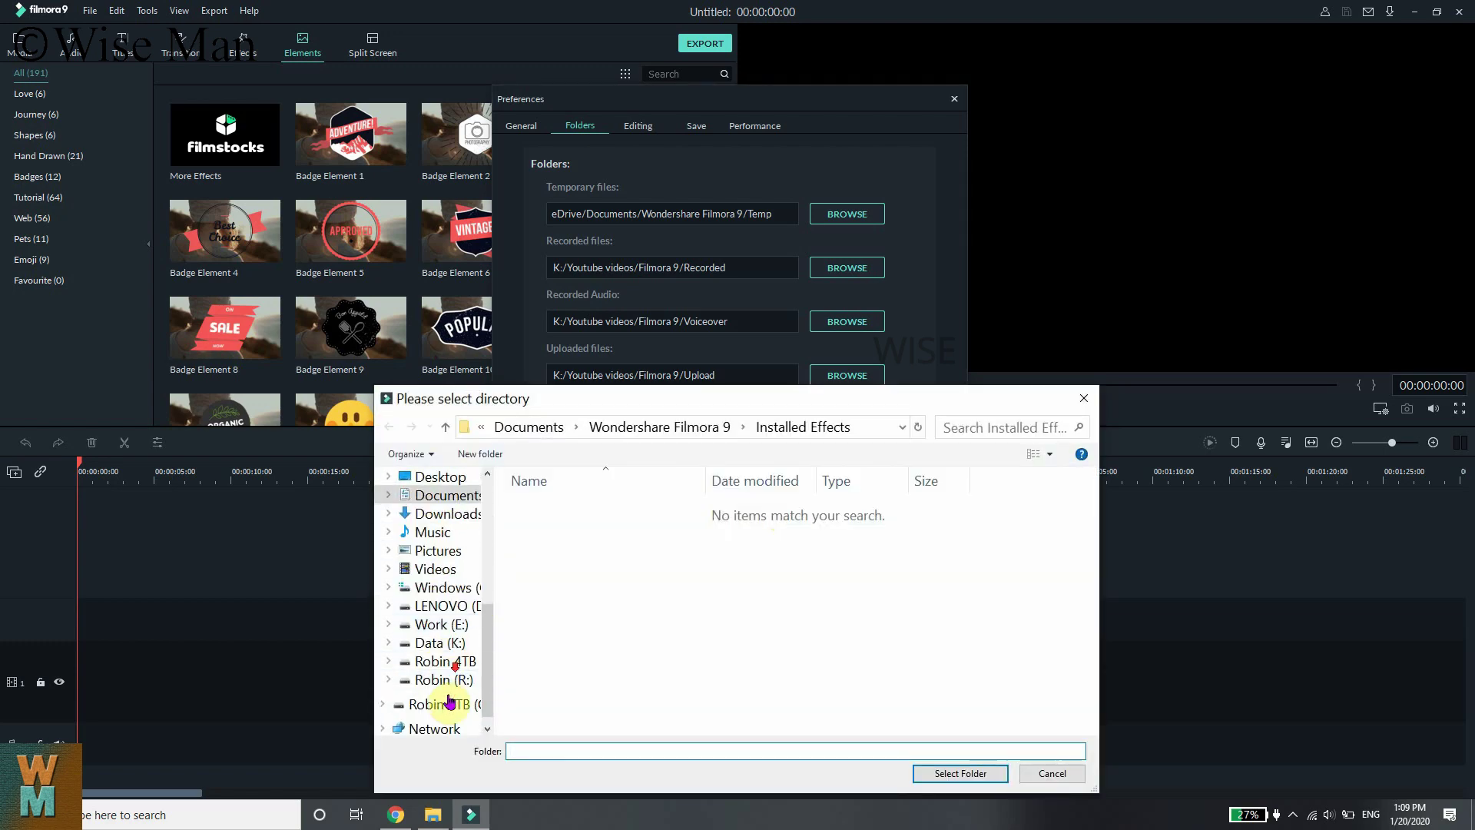
click(430, 642)
scroll(691, 626, down, 8)
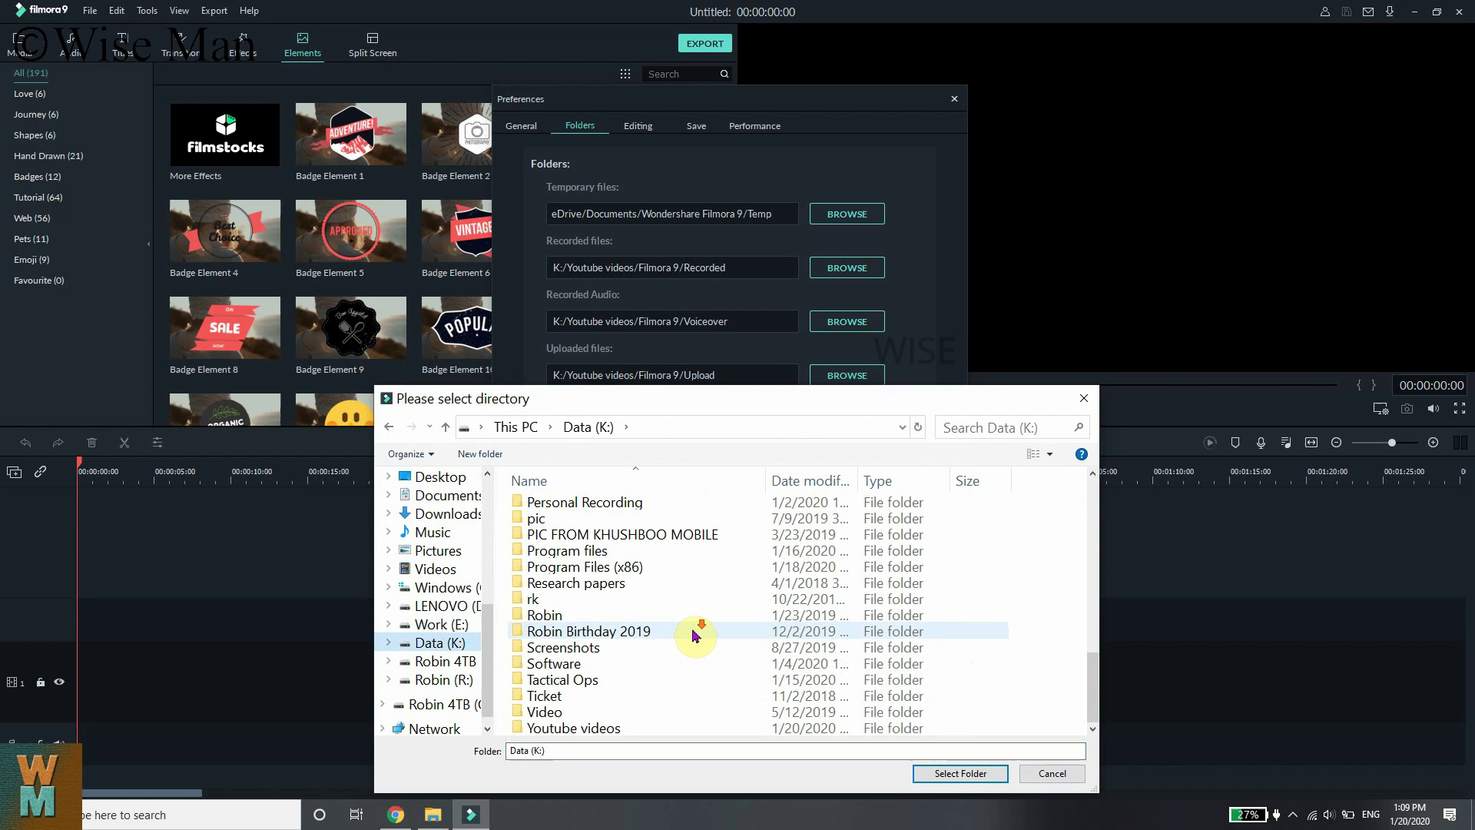
double_click(642, 729)
scroll(956, 649, down, 1)
double_click(958, 511)
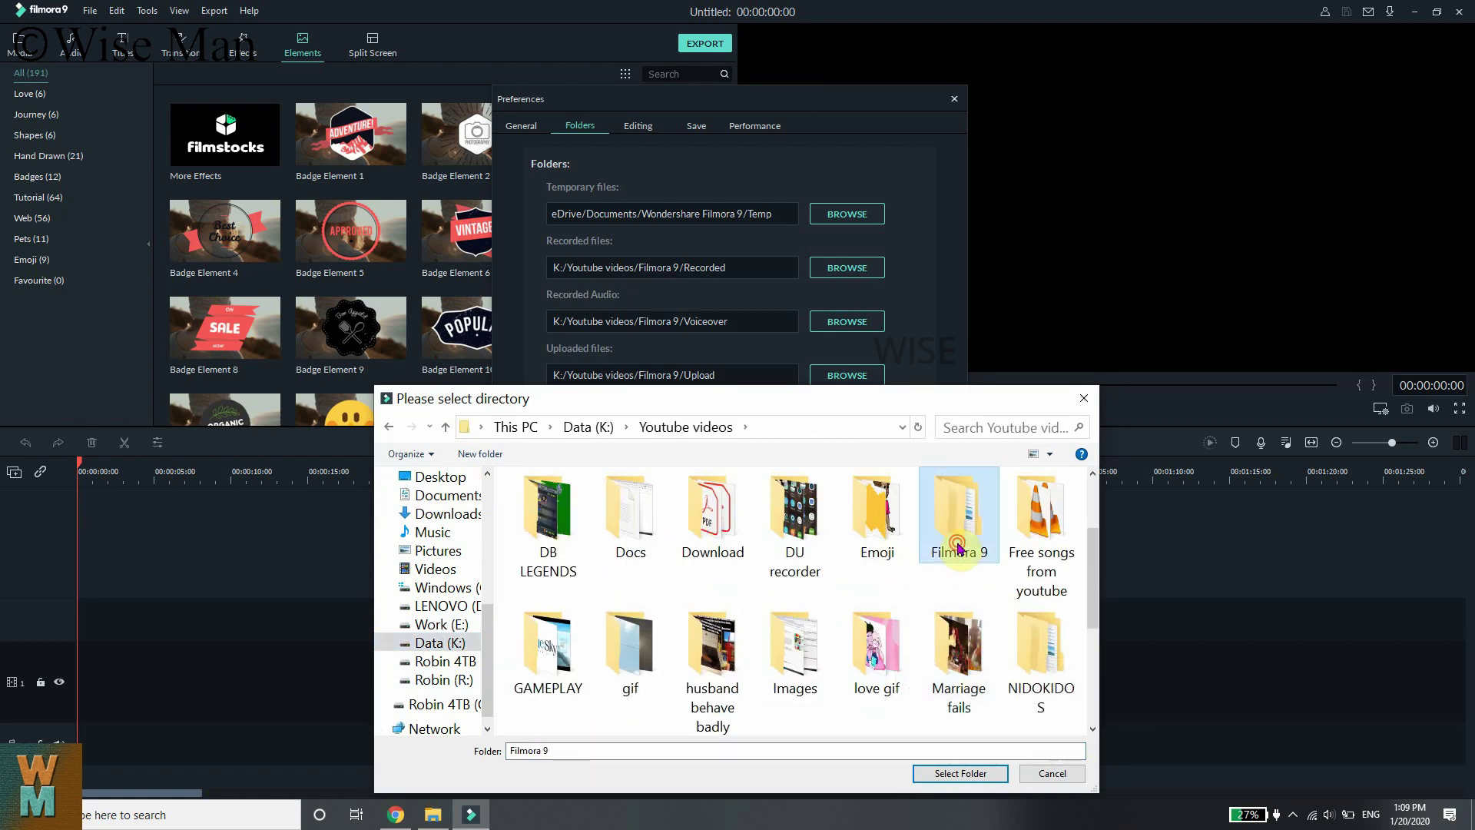
Create an 'Effects' folder there and select it as the effect packs location.
right_click(576, 575)
mouse_move(652, 538)
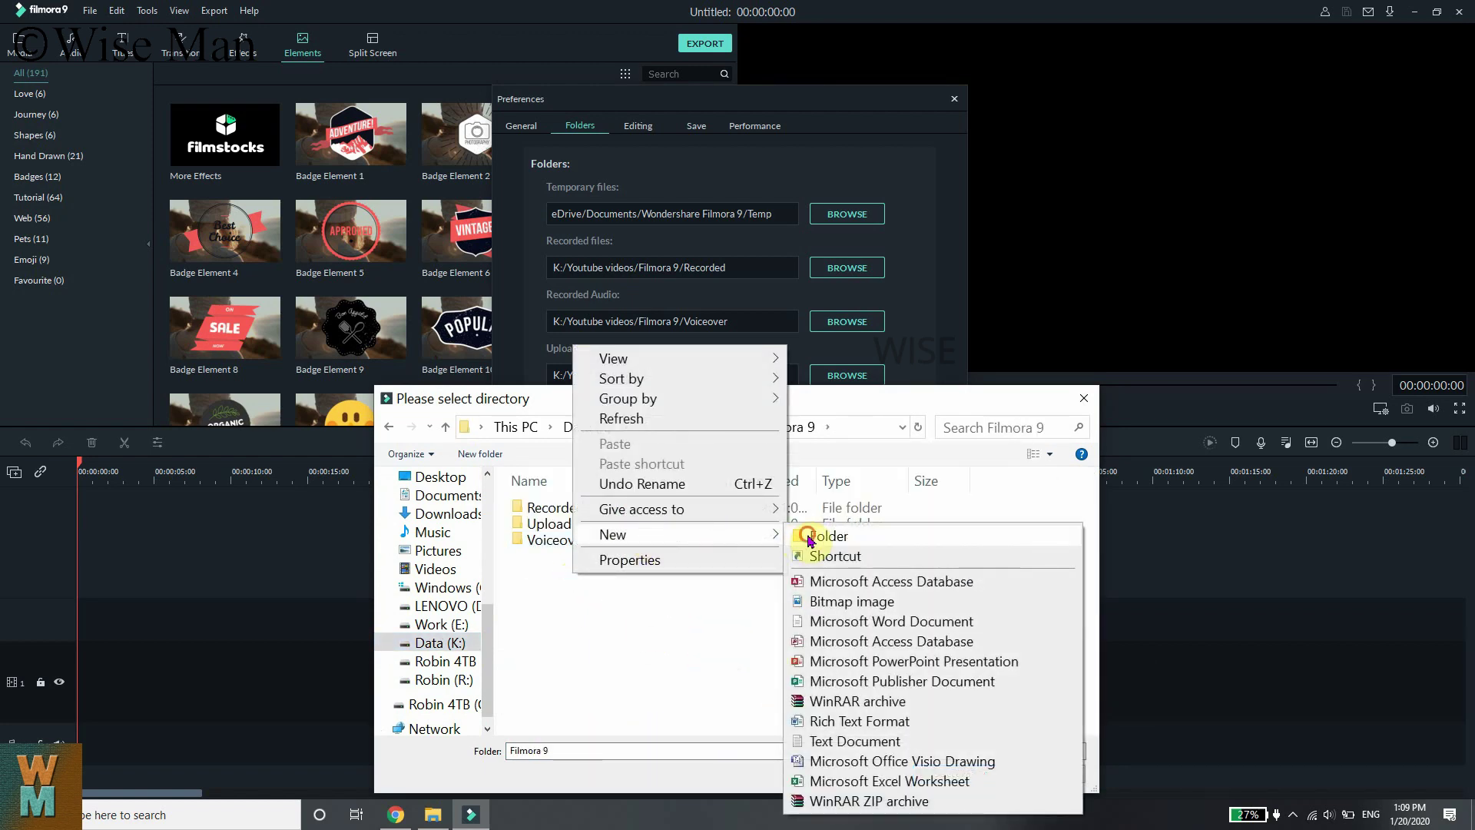
click(807, 535)
text(Effects)
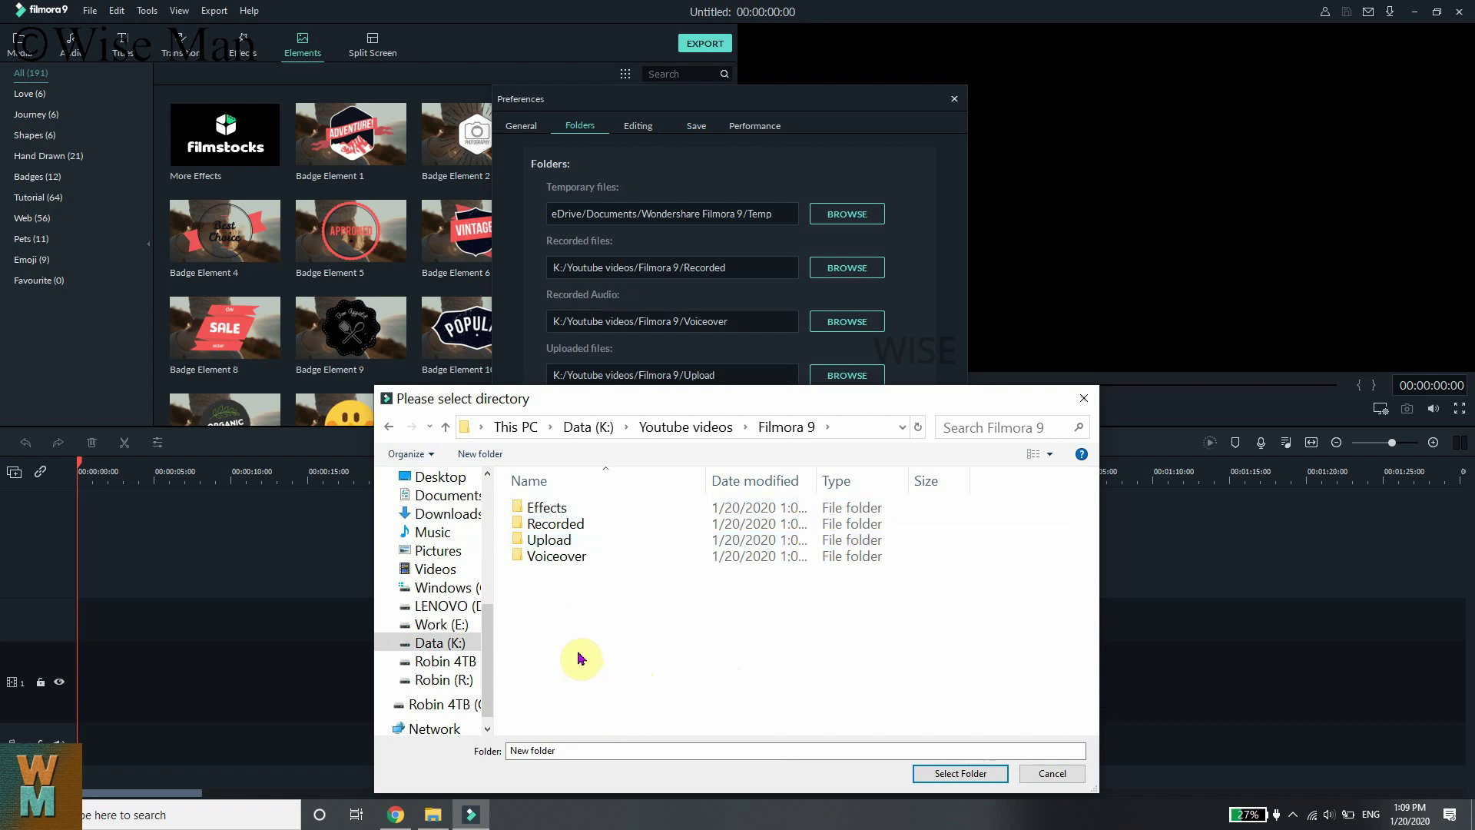
double_click(560, 509)
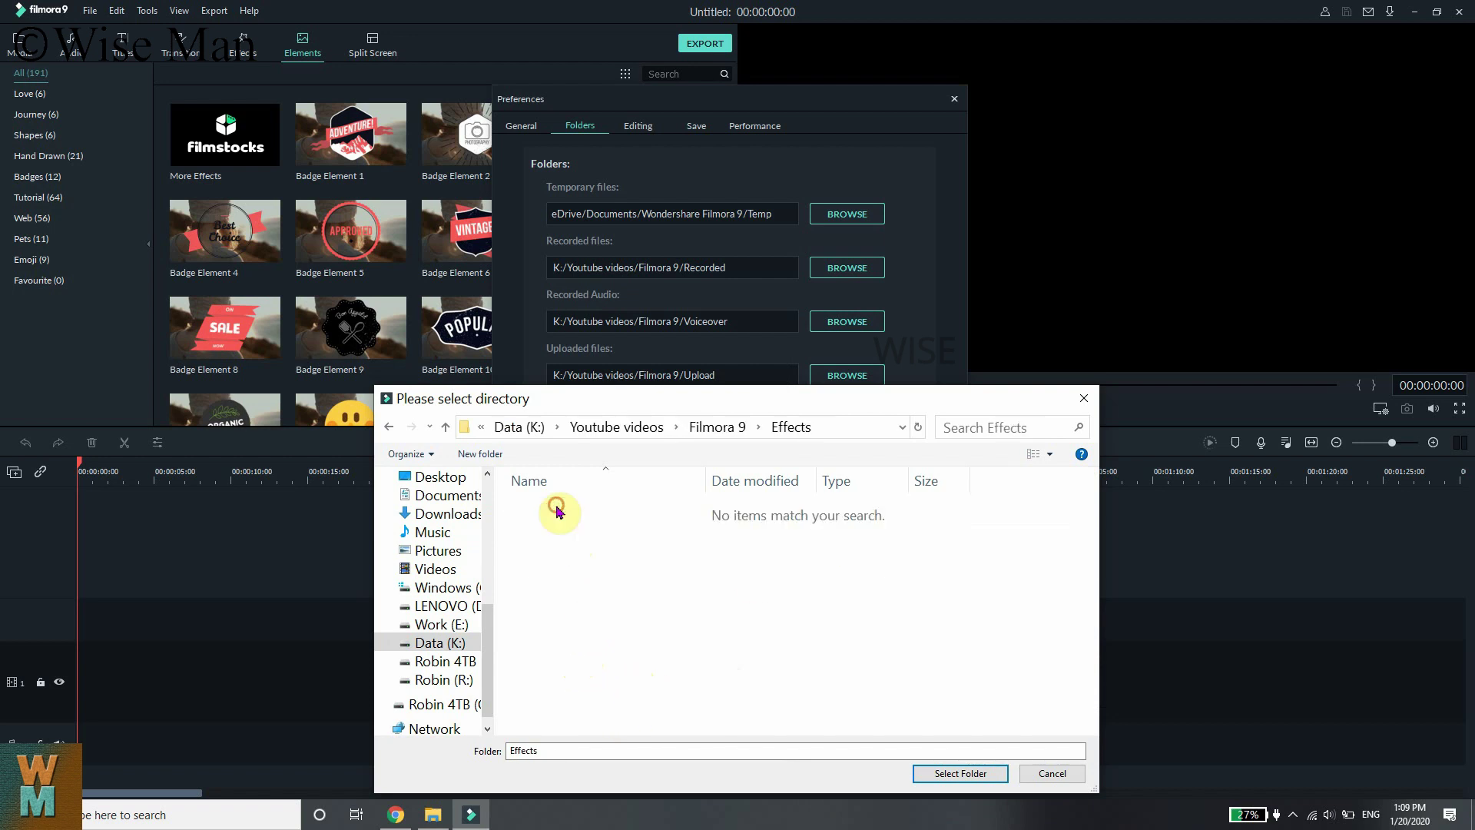
click(938, 774)
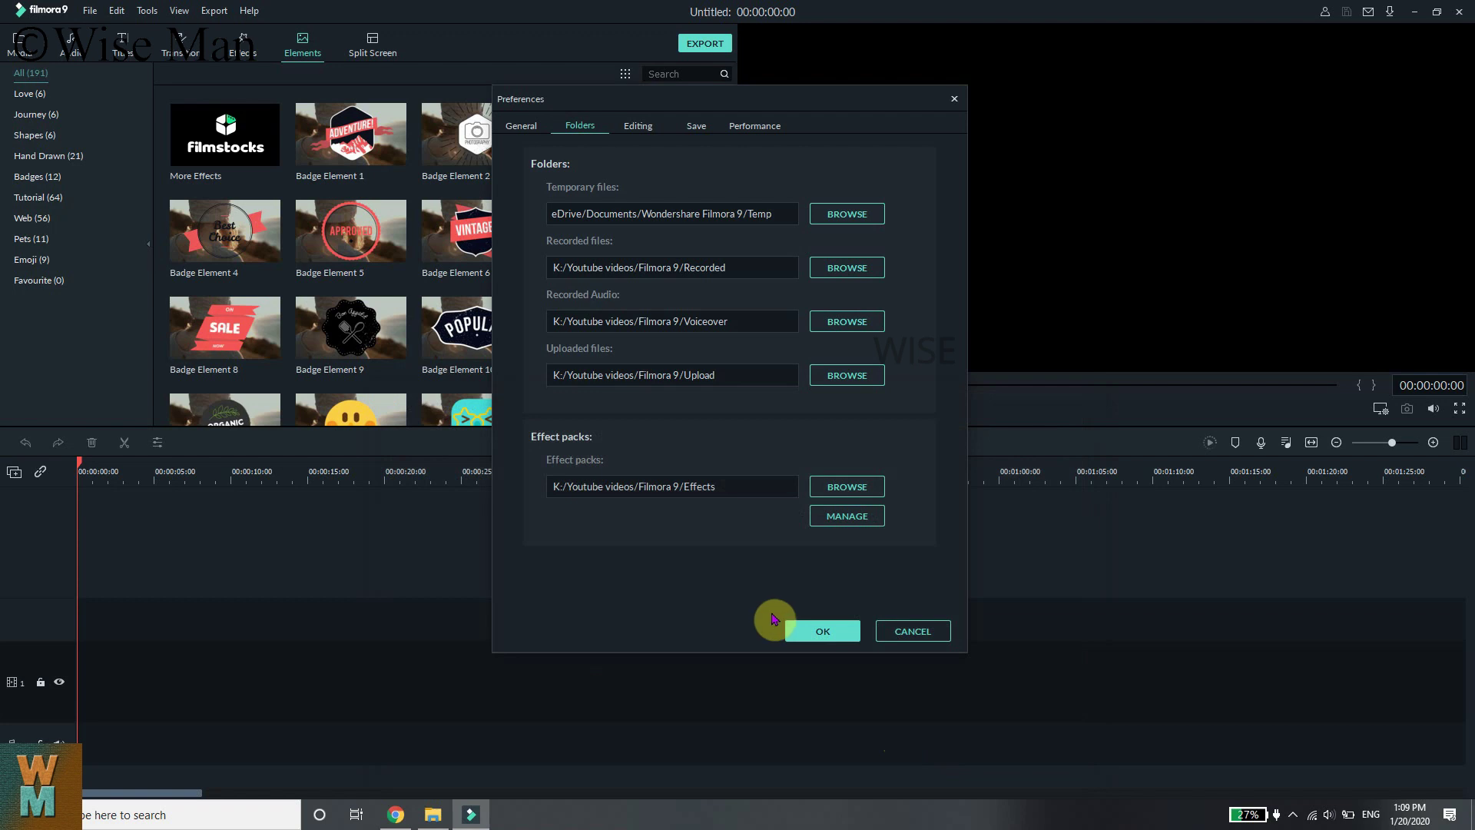
Check the effect pack manager, save Preferences with OK, and reopen Preferences to verify.
click(853, 521)
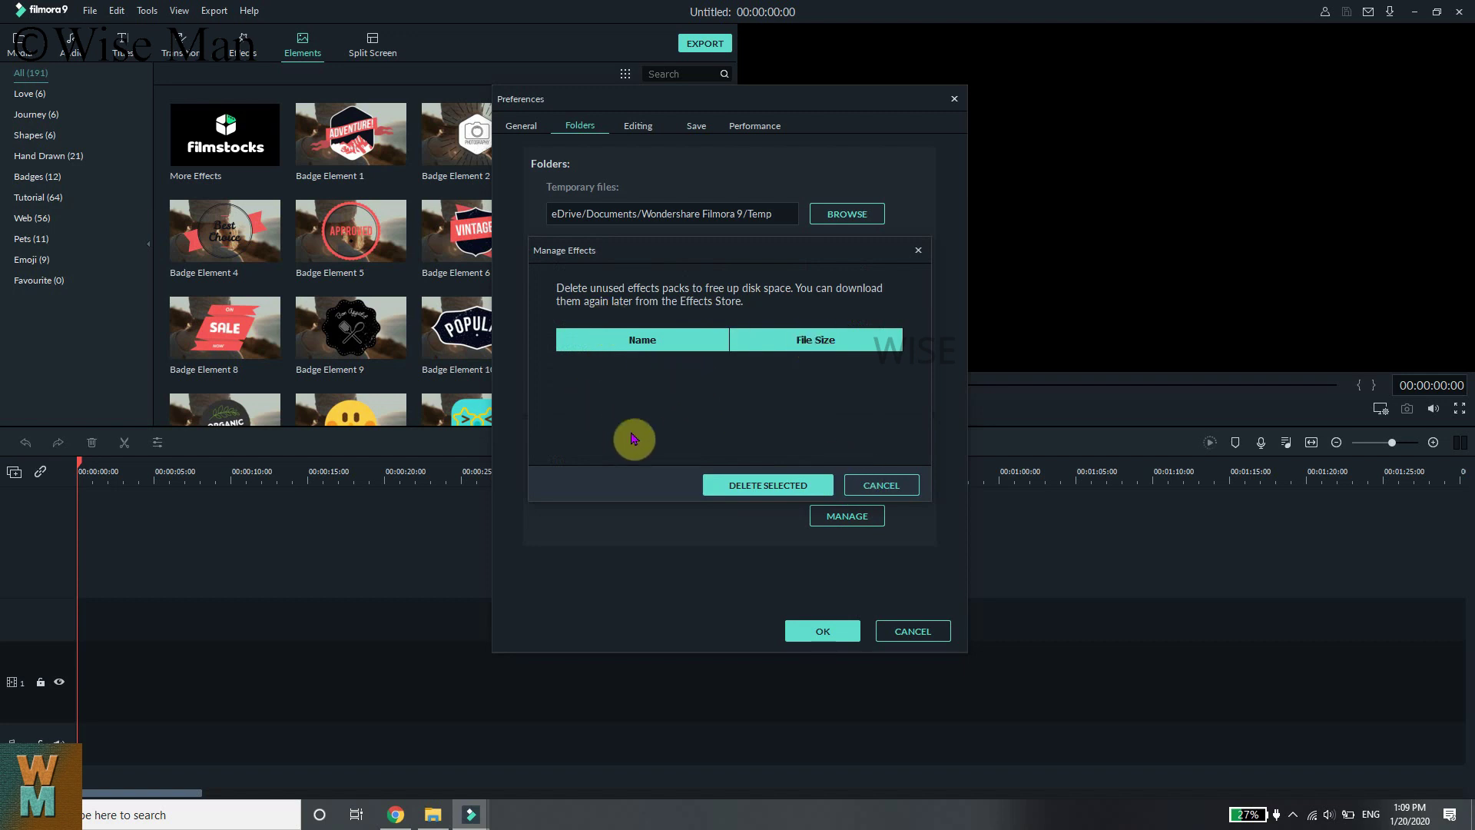
click(867, 489)
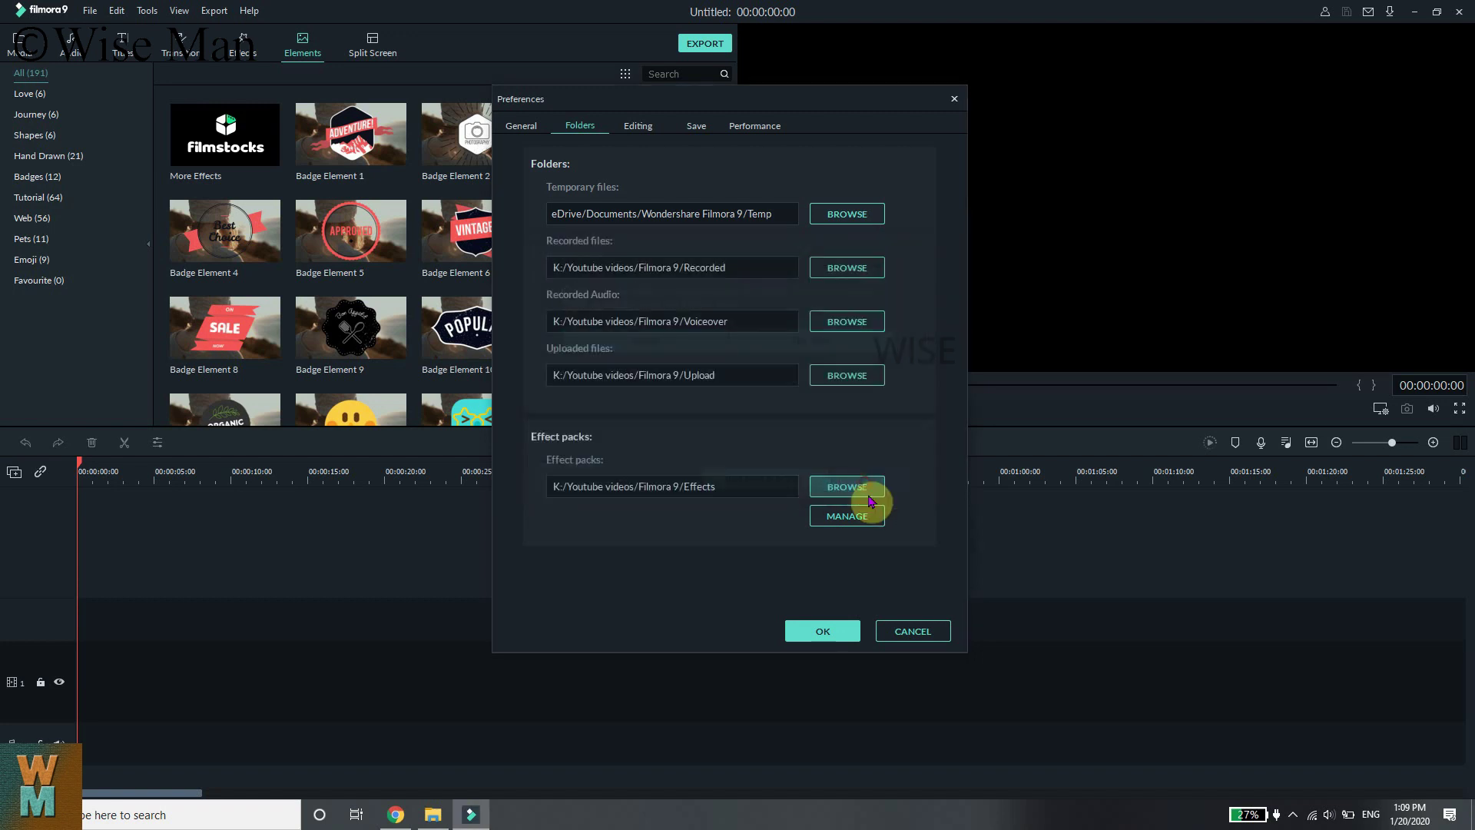
click(830, 631)
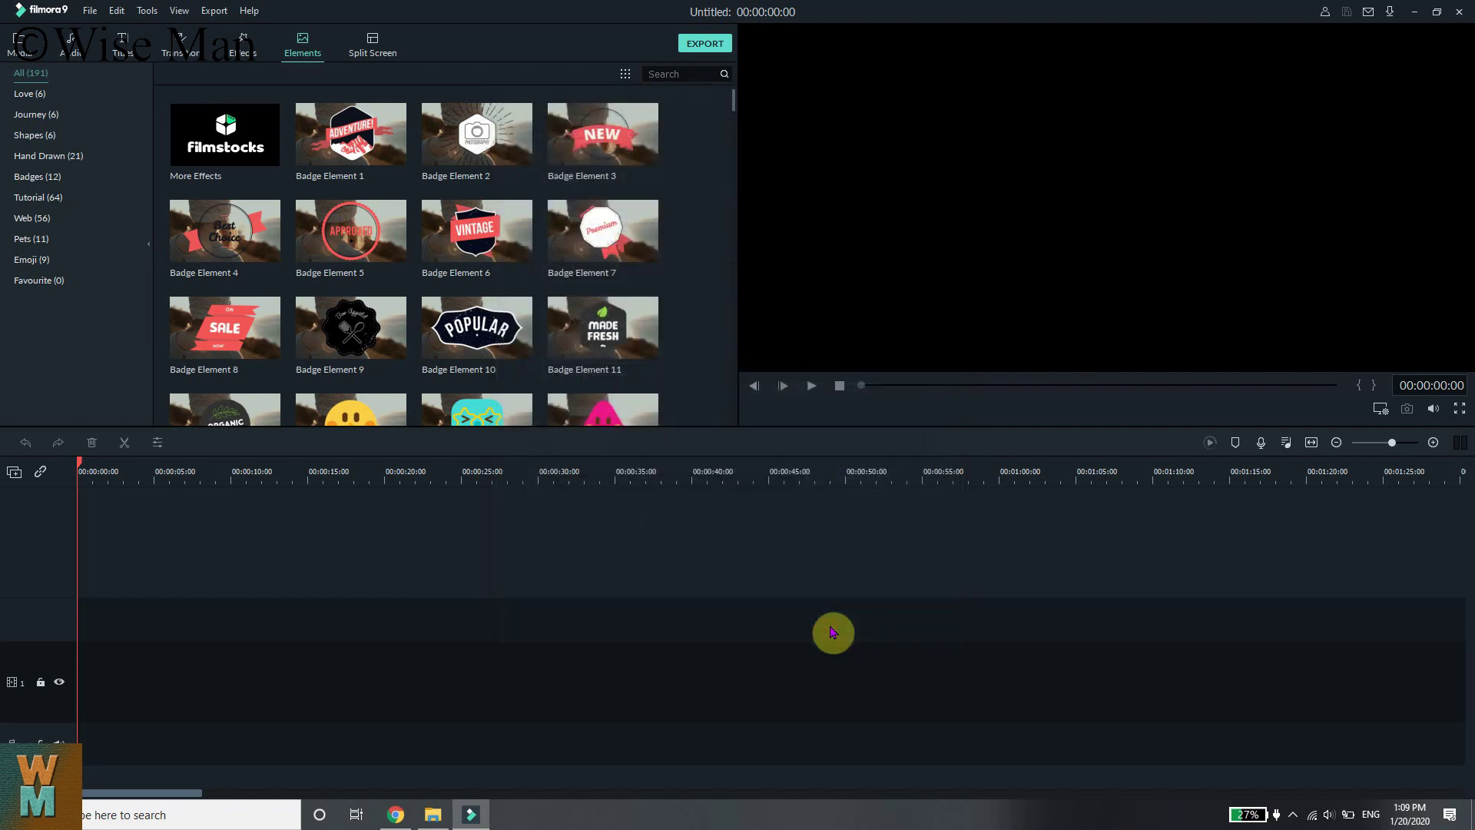
click(90, 11)
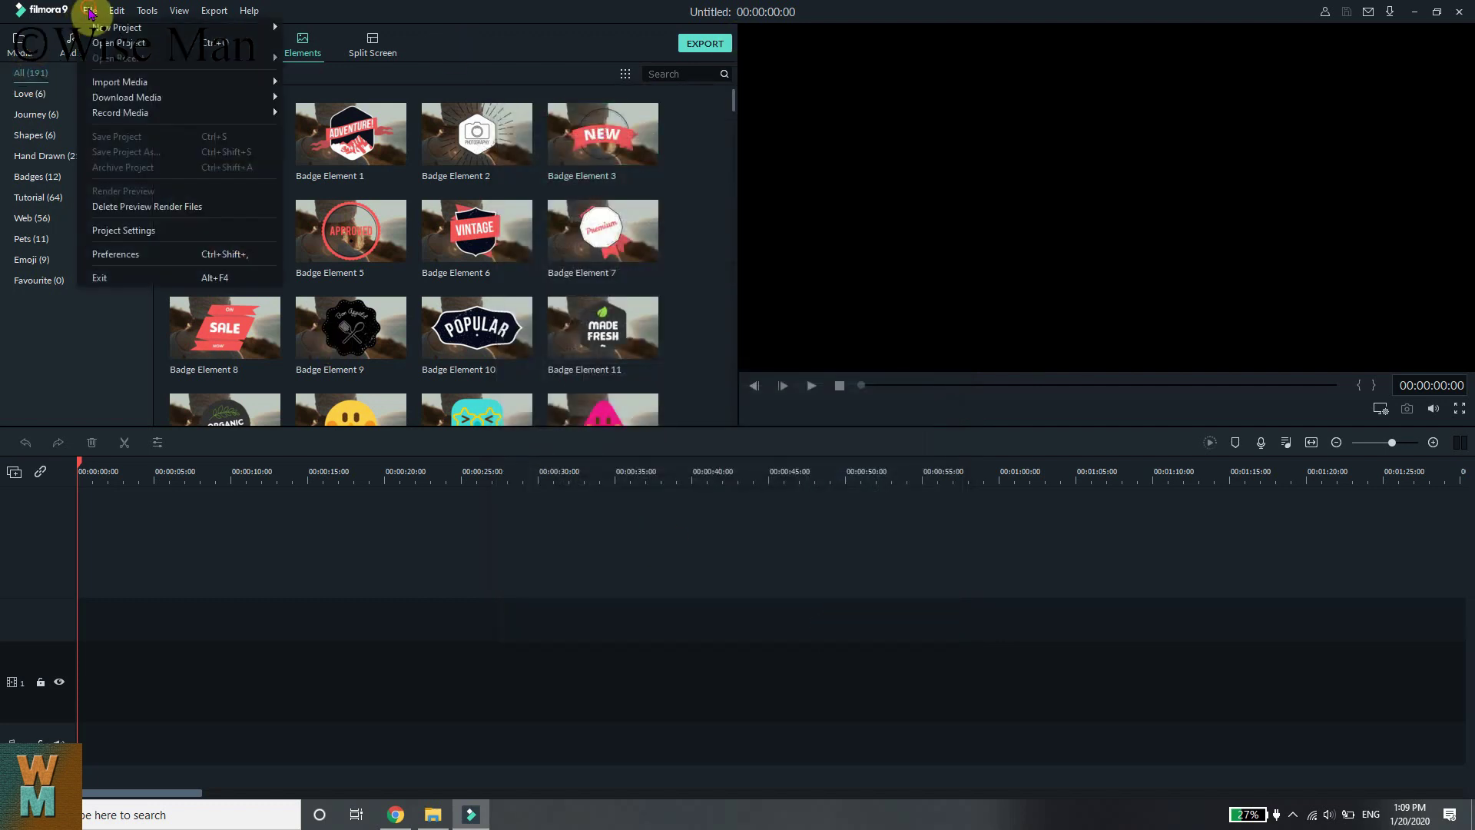
click(183, 255)
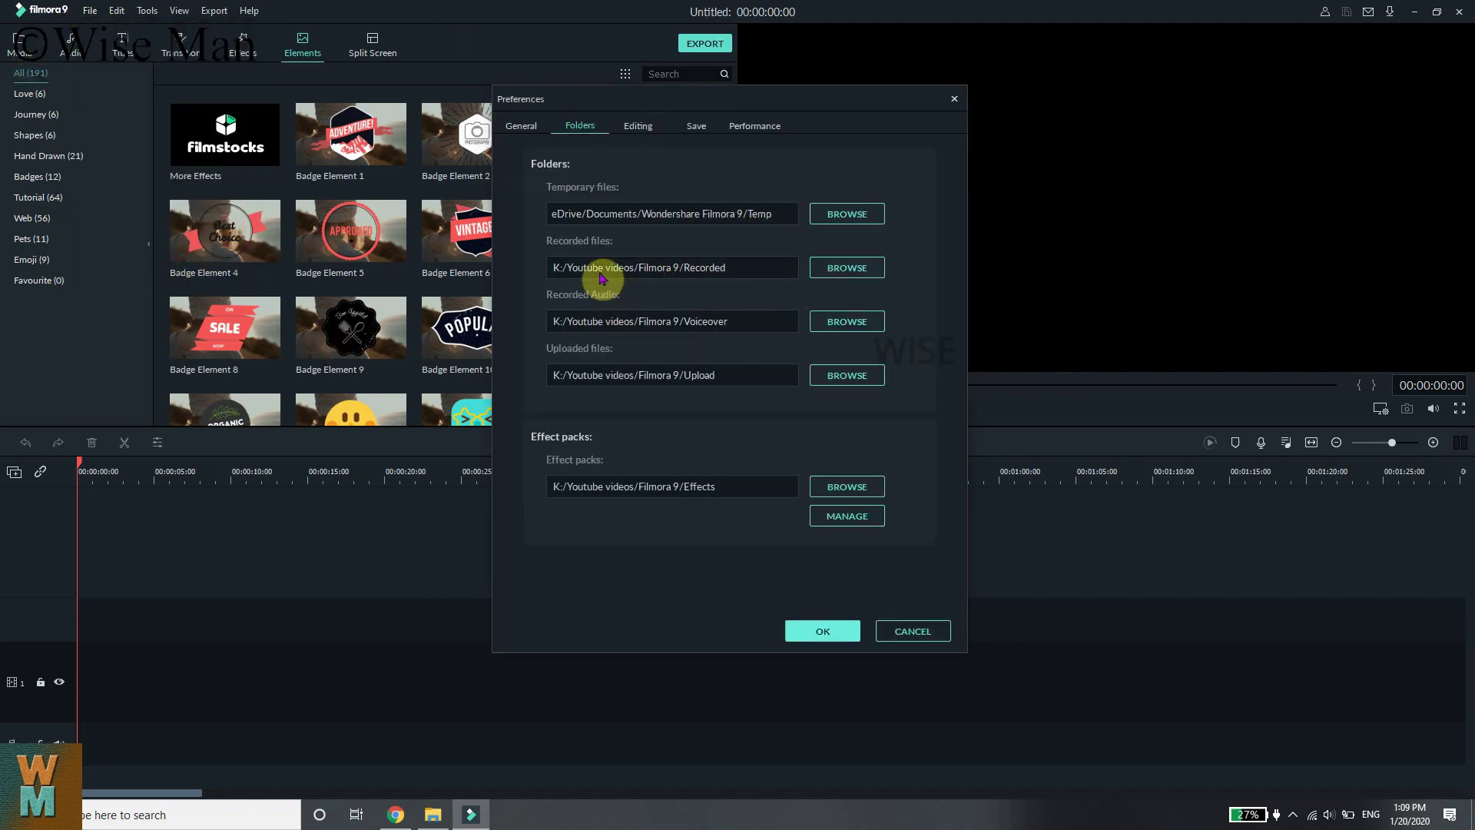
In Editing preferences, set photo duration 00:00:07:00 and effect duration 00:00:10:00.
click(639, 137)
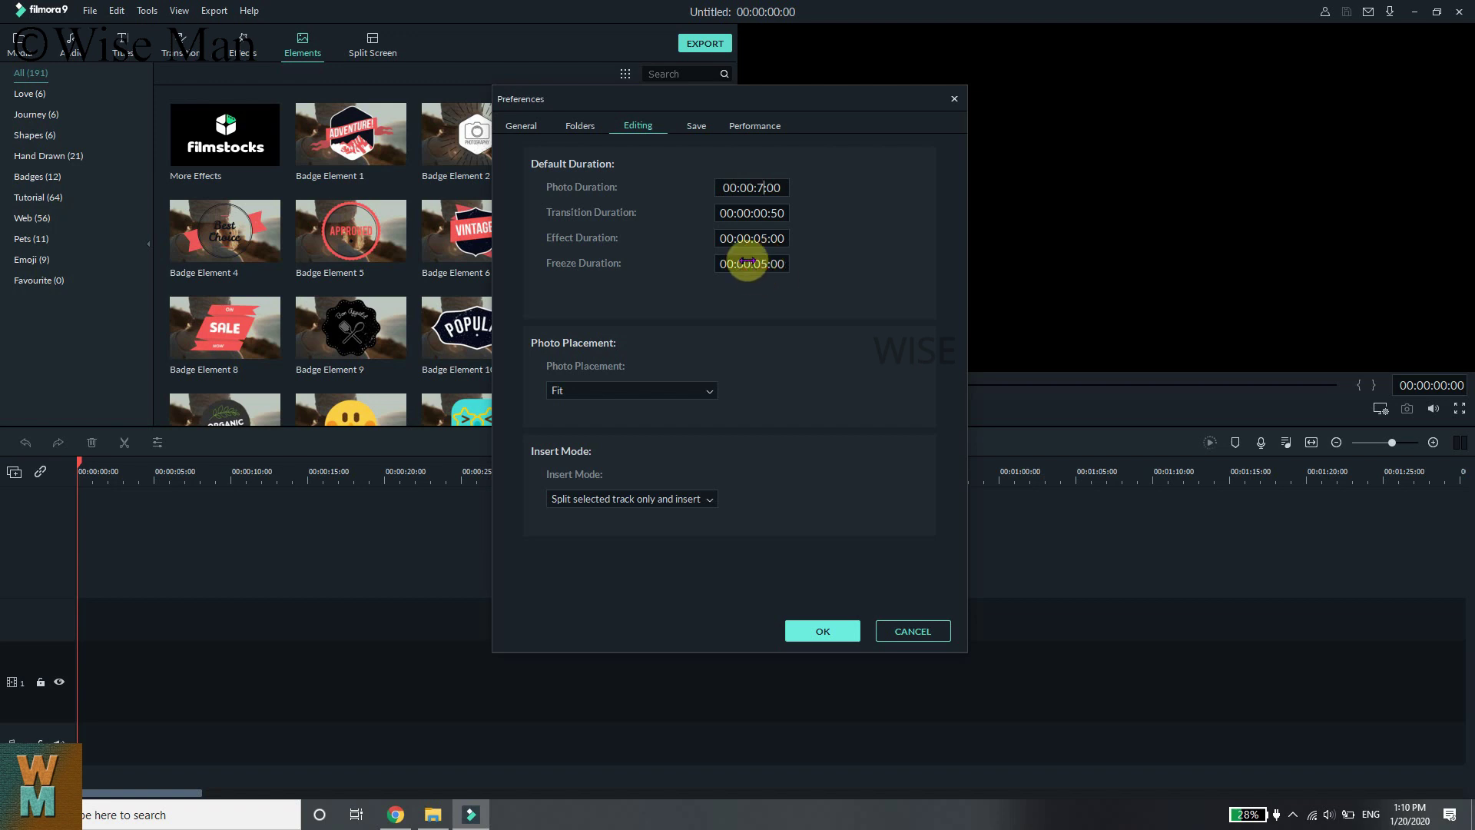
click(757, 185)
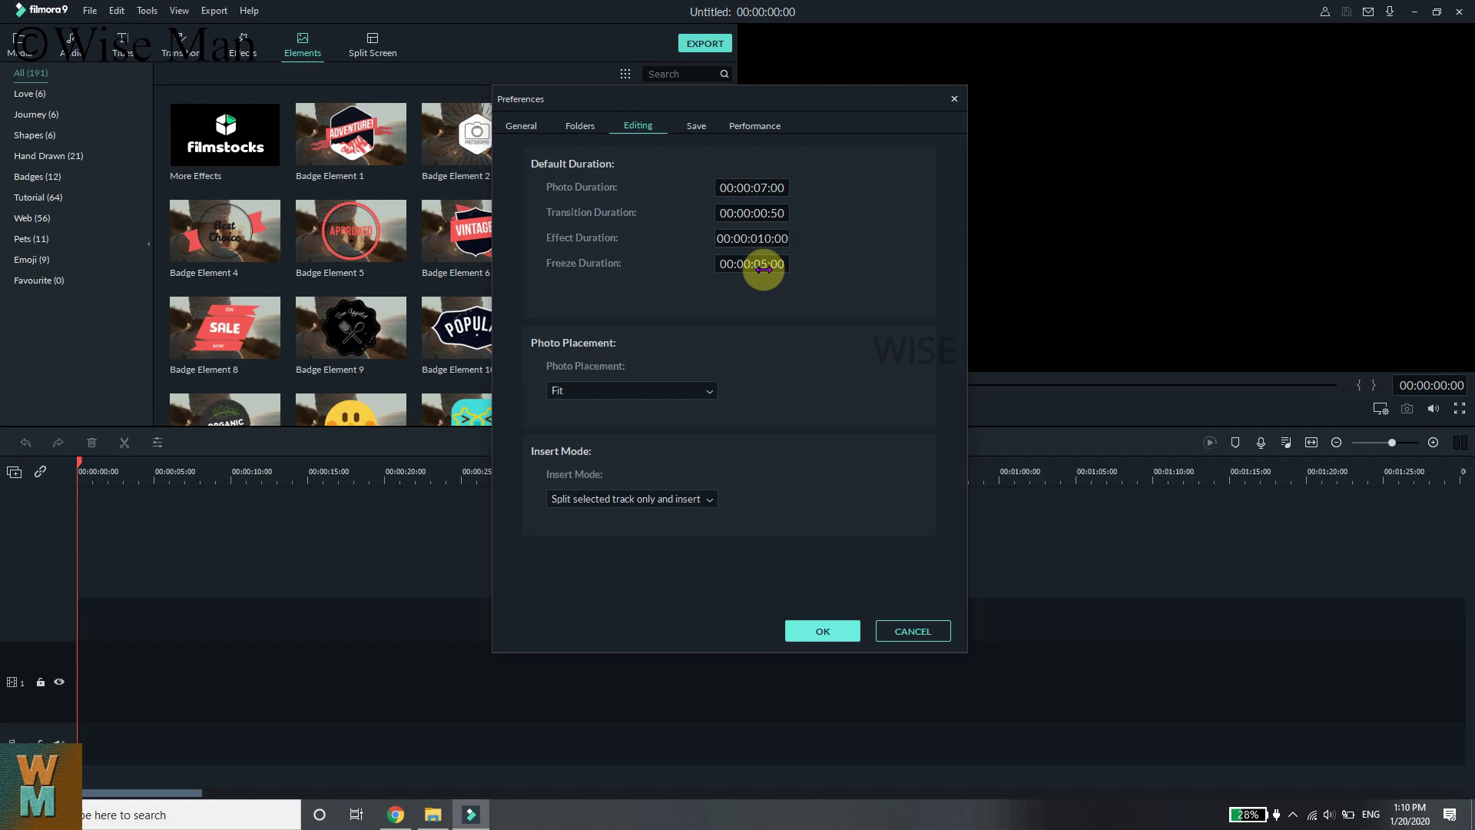
click(753, 282)
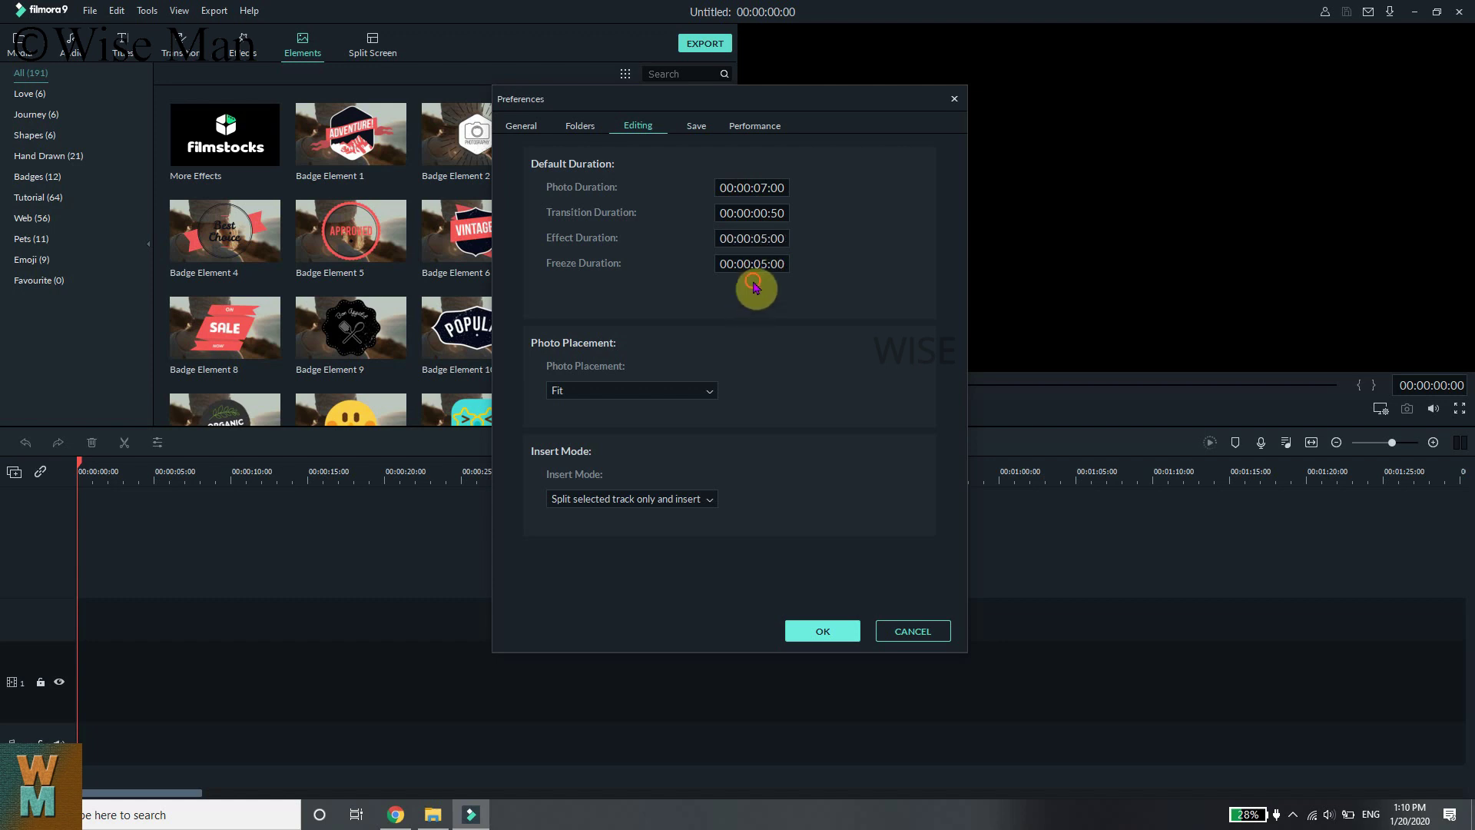
click(764, 234)
double_click(757, 261)
Keep photo placement at Fit and leave the insert mode unchanged.
click(663, 390)
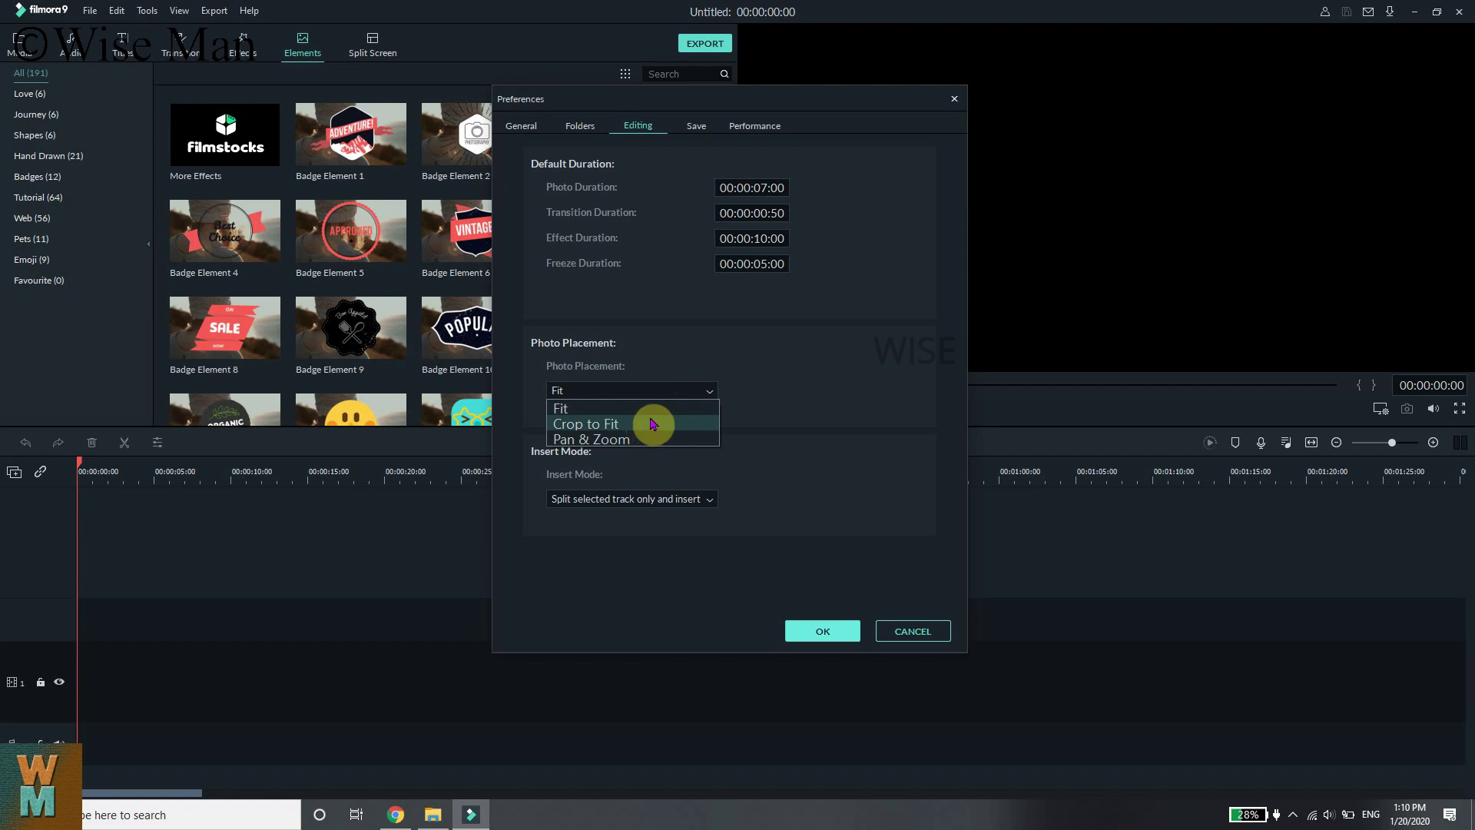
click(681, 409)
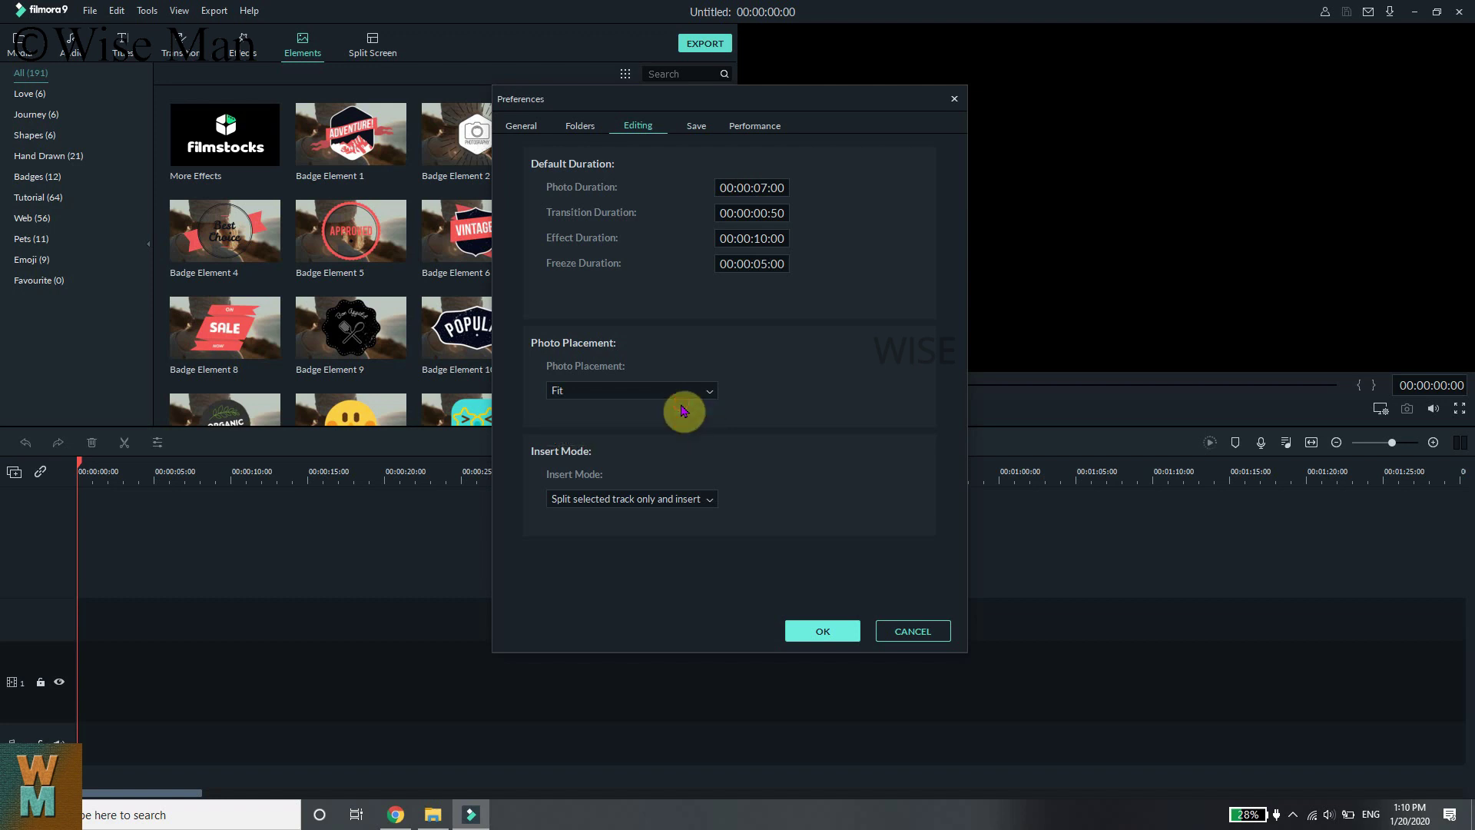
click(652, 498)
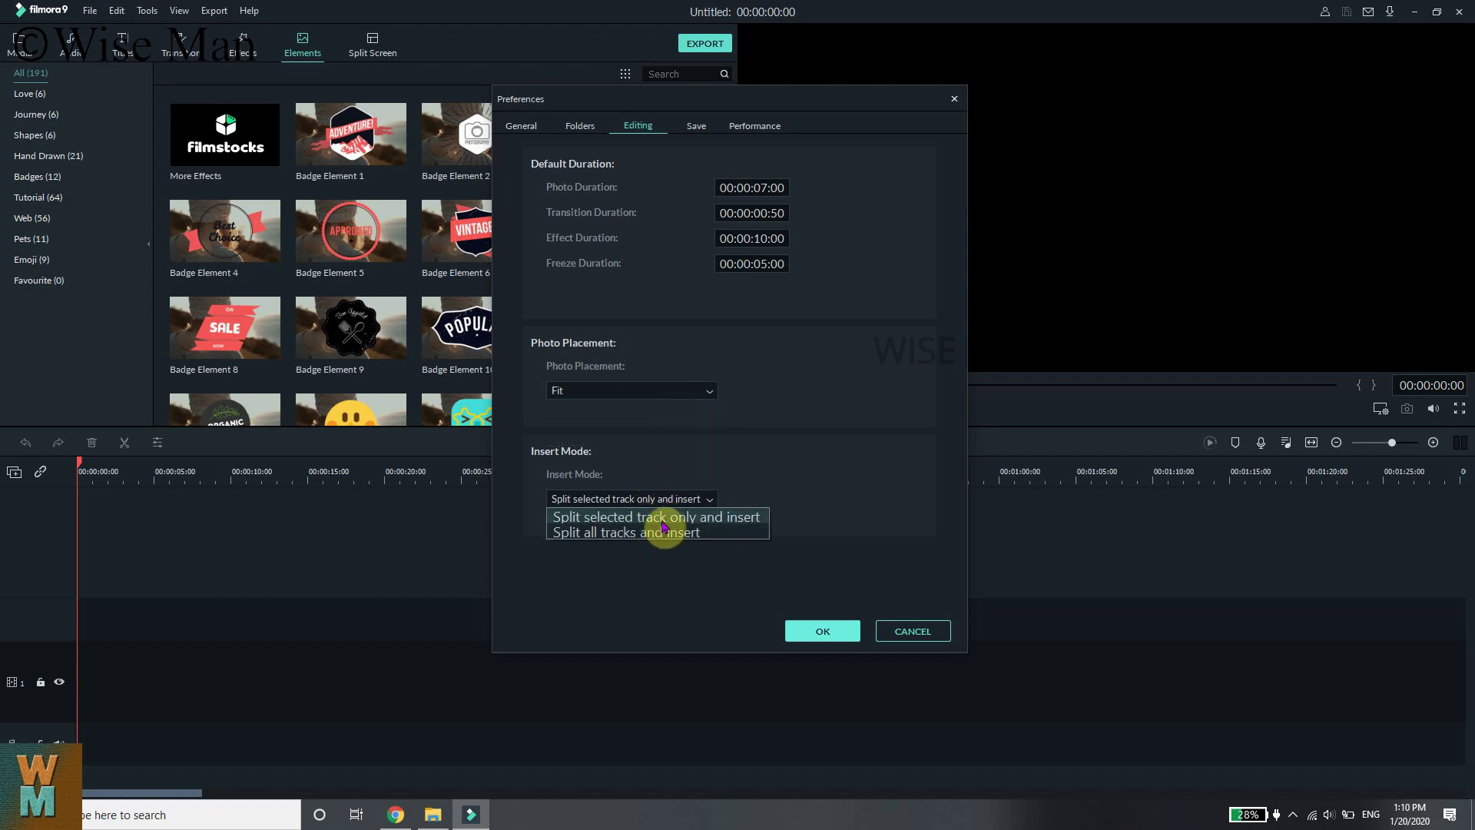
click(662, 523)
click(665, 501)
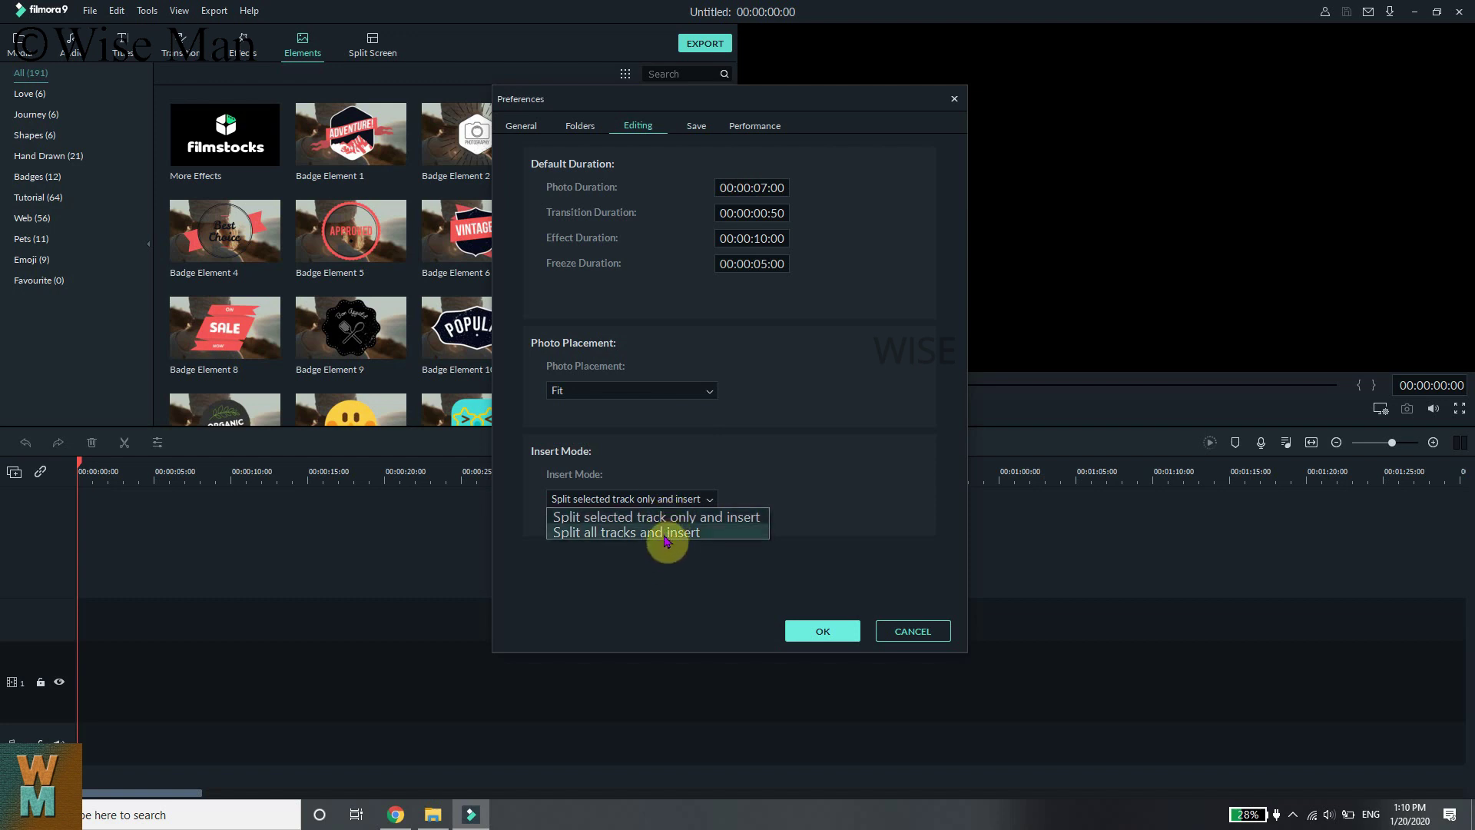
click(676, 517)
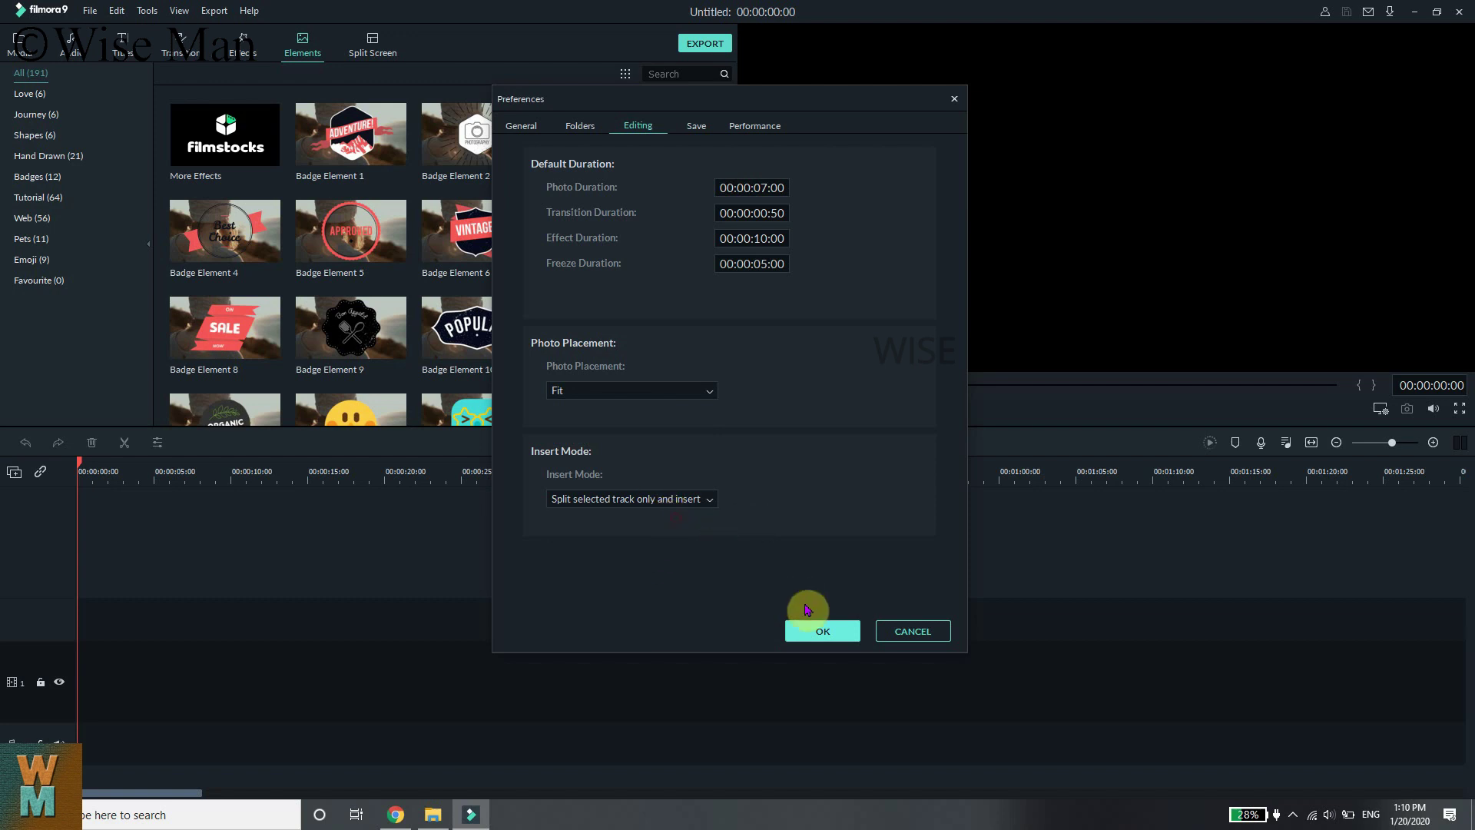
On the Save tab, set the project backup interval to 1 minute.
click(697, 126)
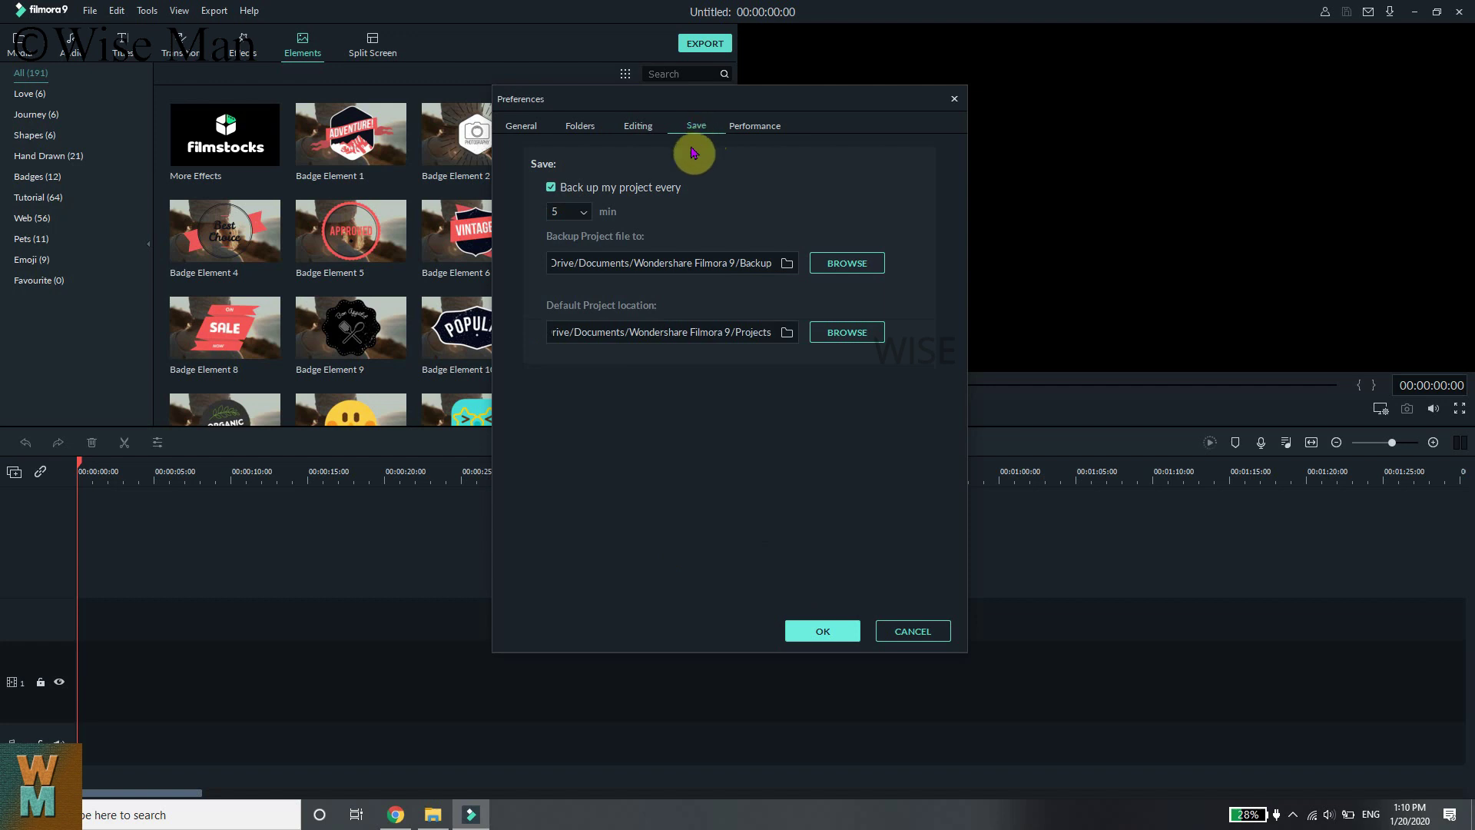
click(584, 214)
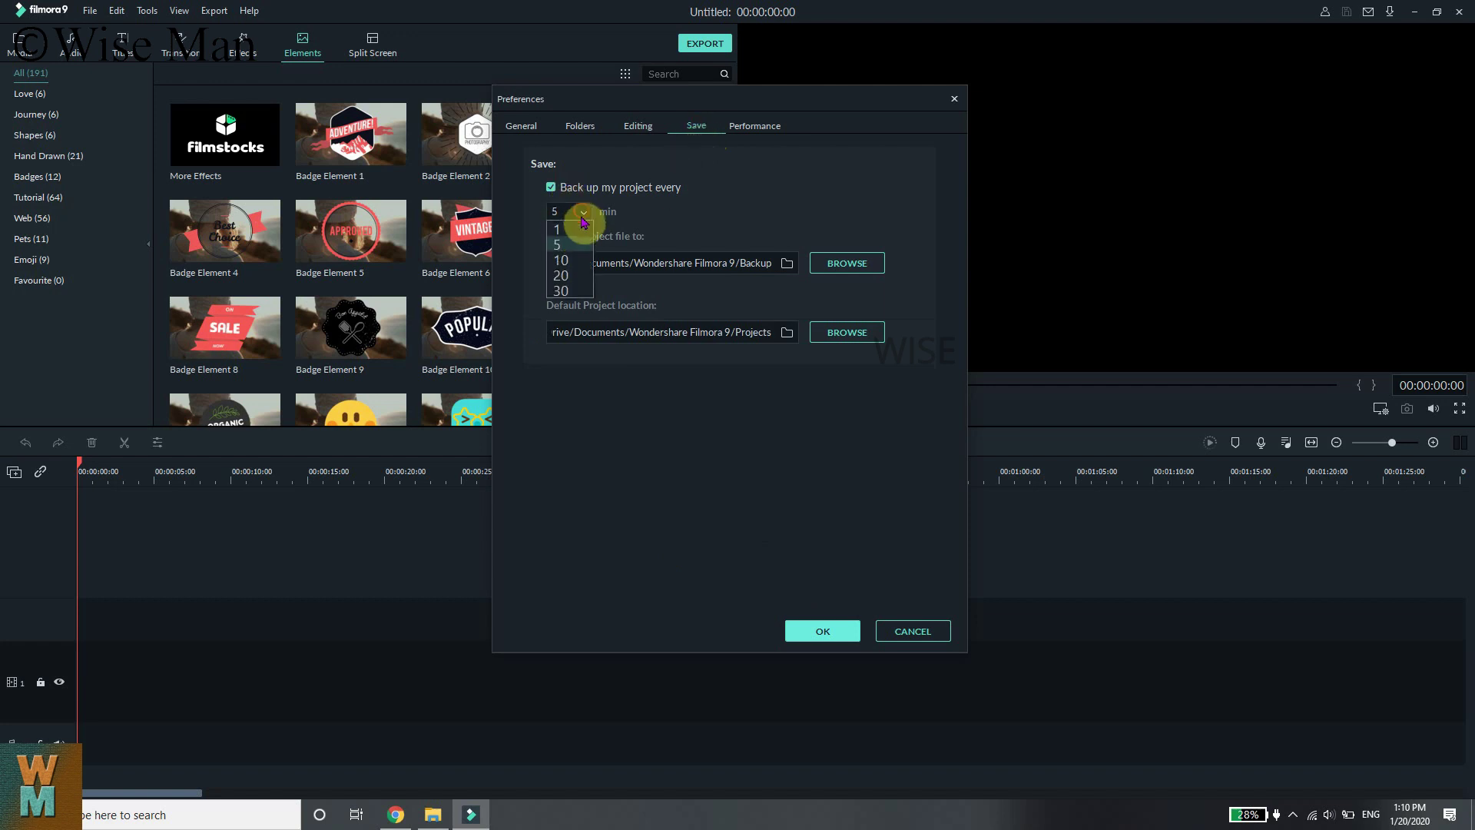
click(568, 229)
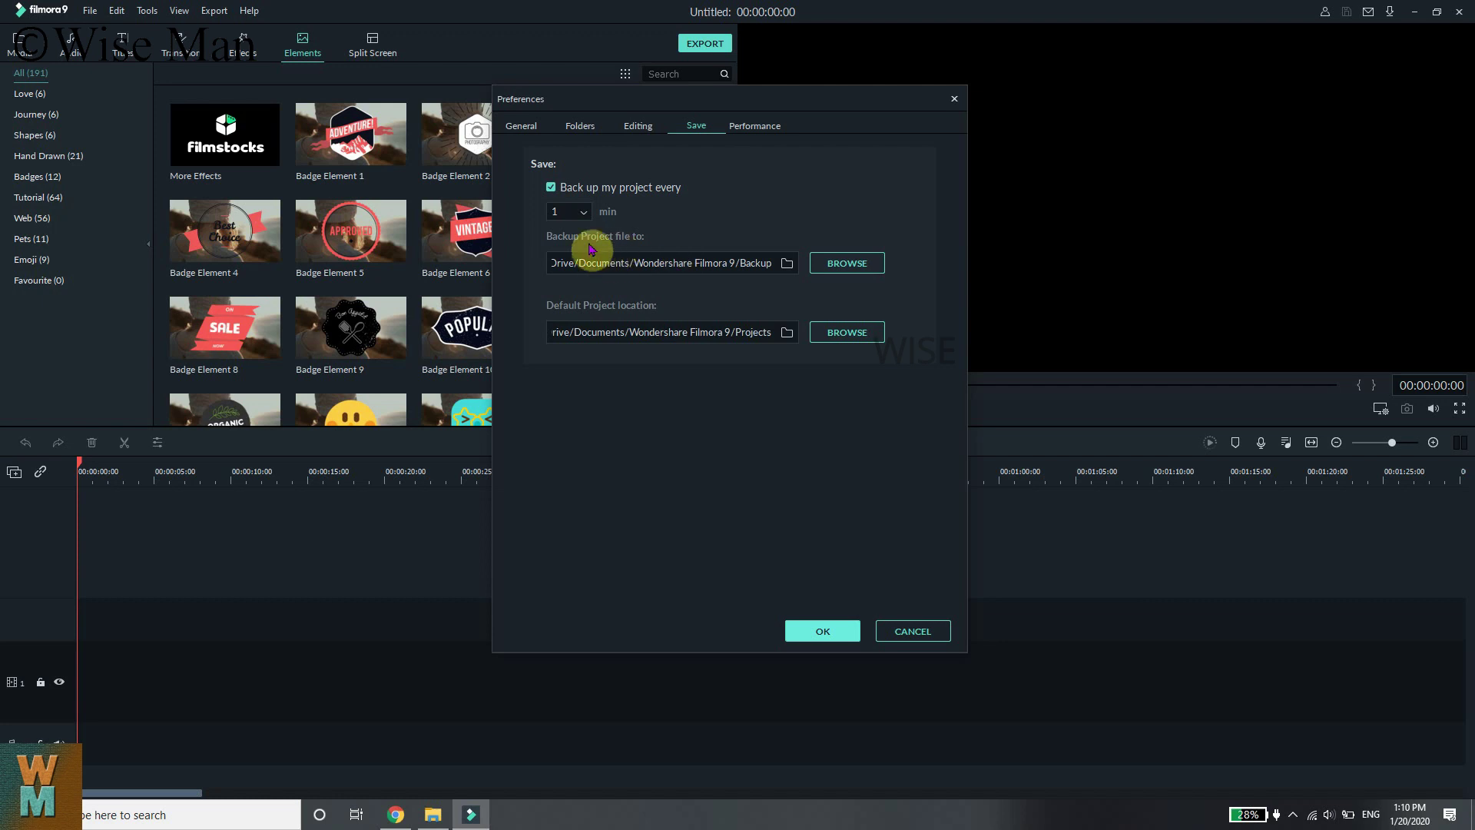
Browse for a backup location and go to K:/Youtube videos/Filmora 9.
click(837, 263)
scroll(418, 668, down, 5)
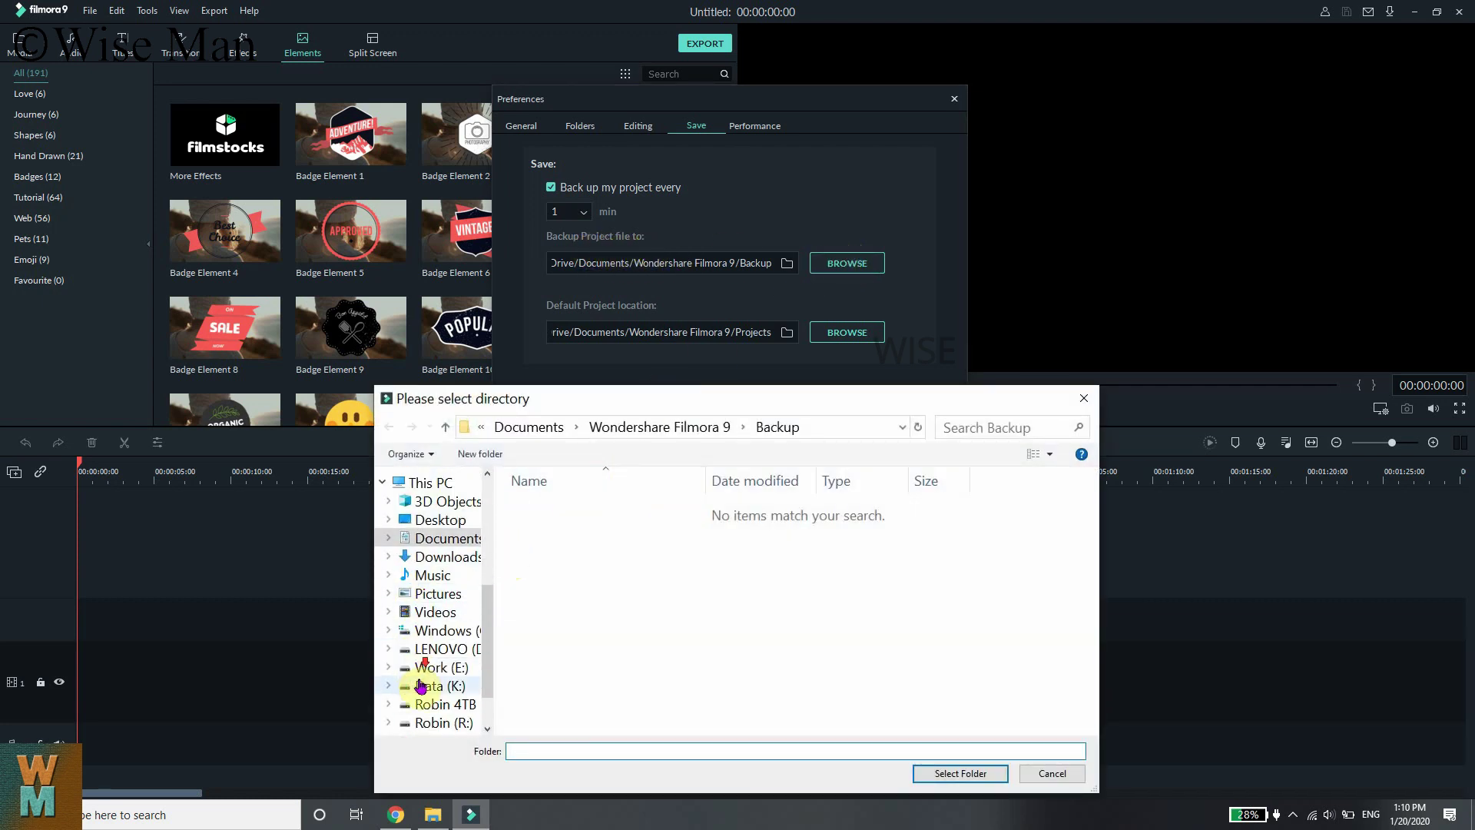
click(426, 667)
click(427, 686)
scroll(569, 676, down, 5)
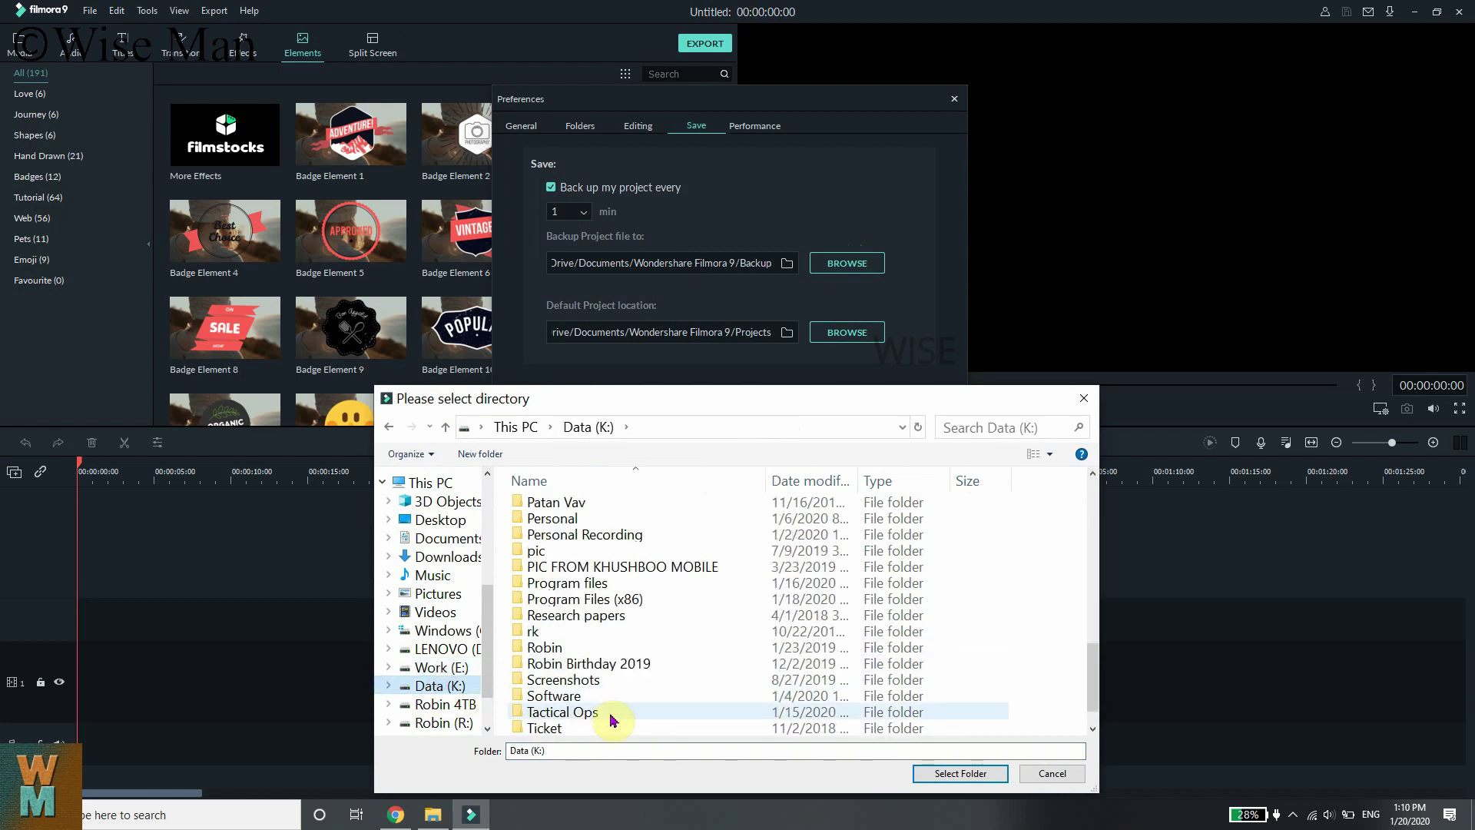
scroll(612, 719, down, 1)
double_click(603, 727)
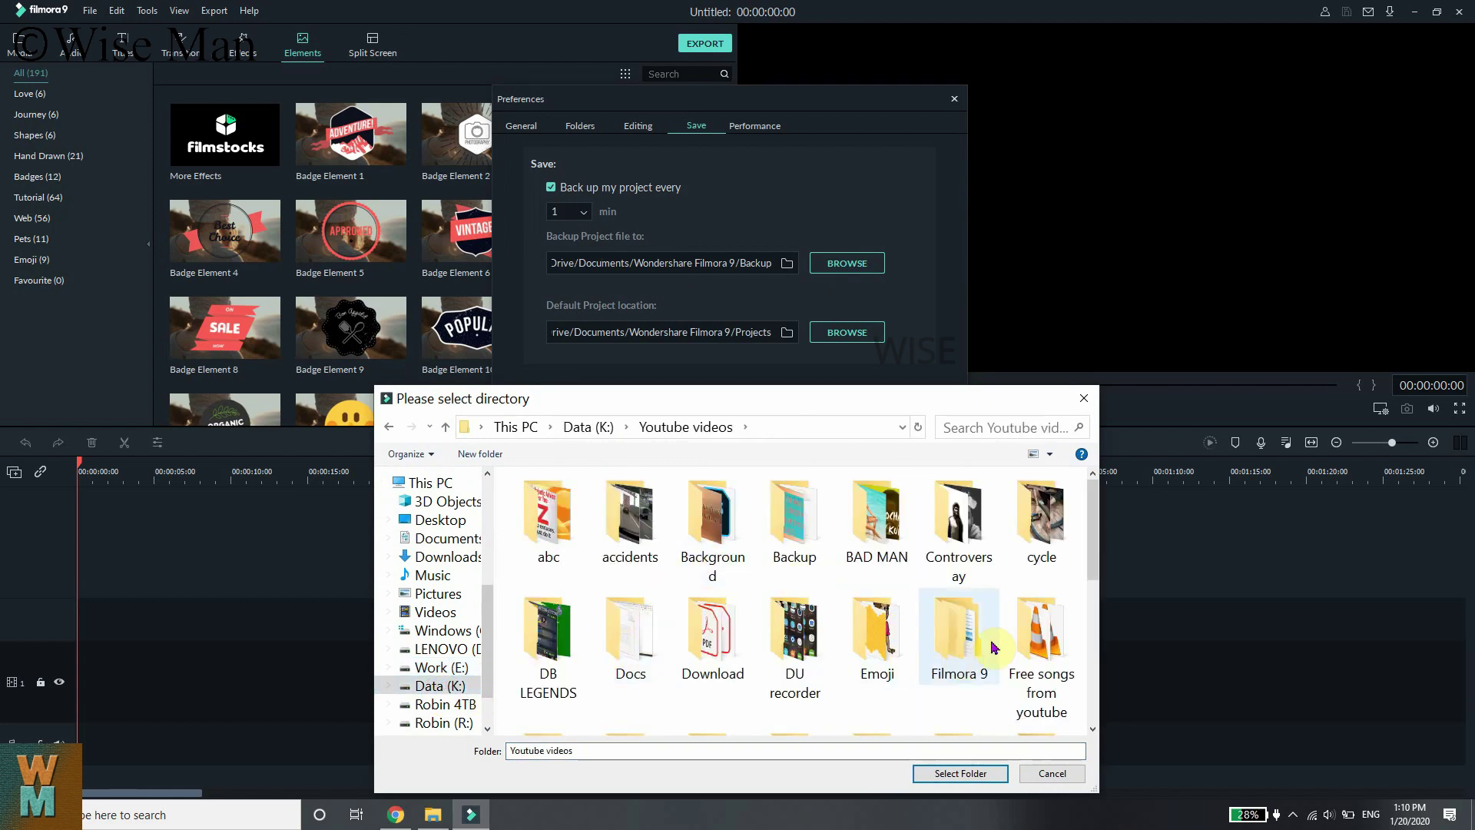
double_click(993, 647)
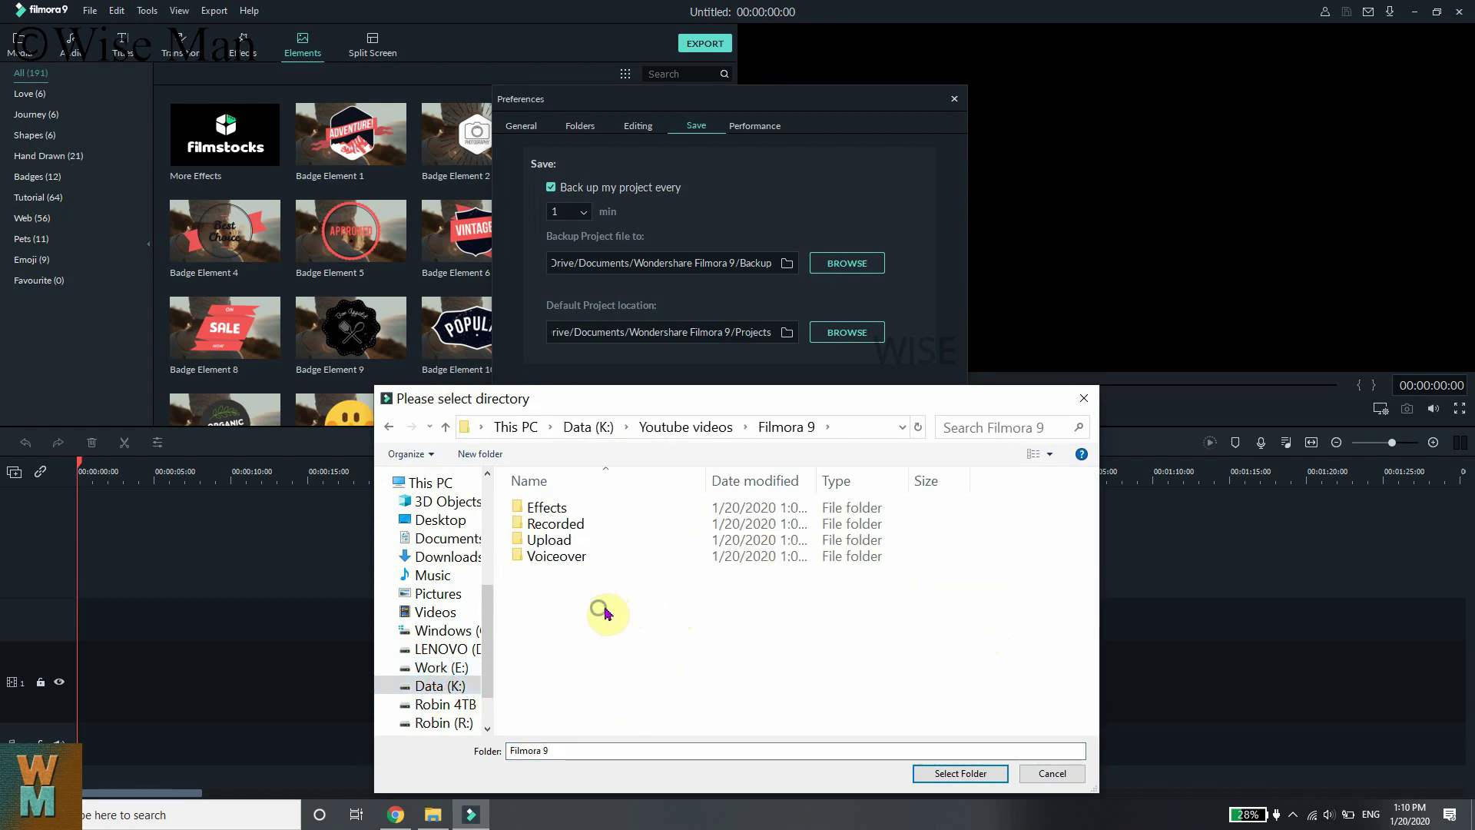
Create a 'Backup' folder there and select it as the backup location.
right_click(606, 613)
mouse_move(645, 566)
click(906, 300)
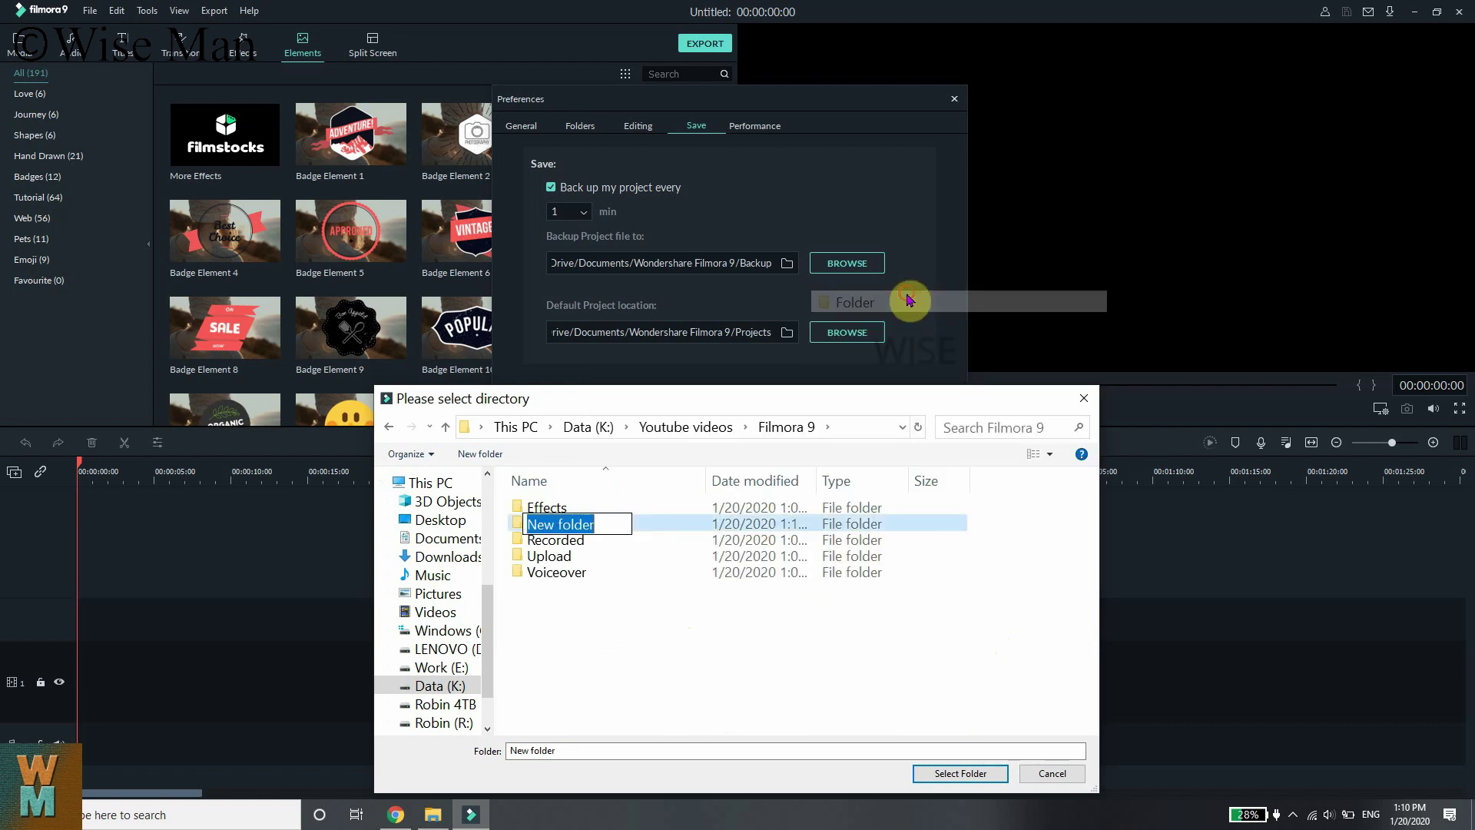
text(Back)
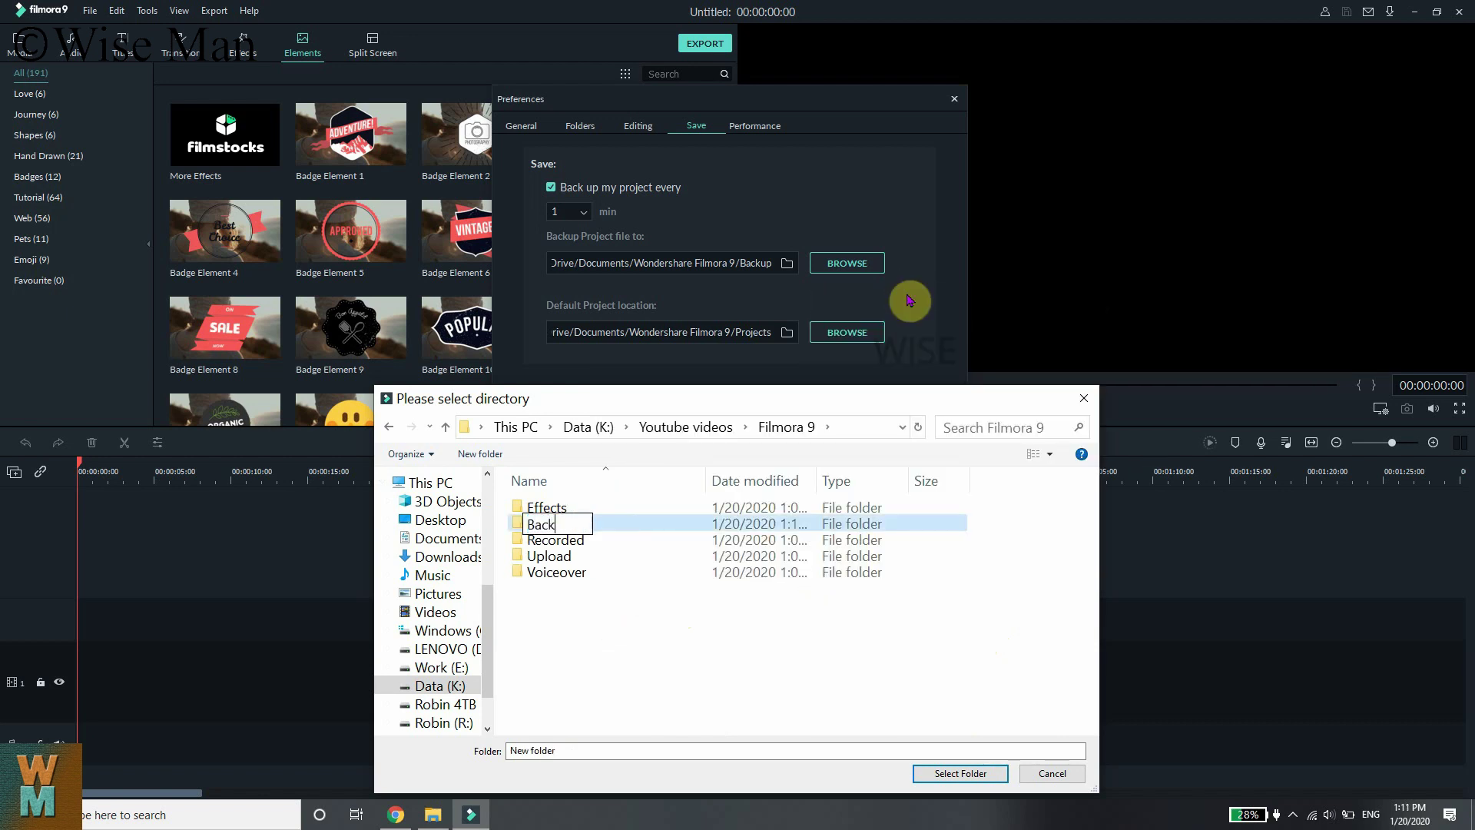
text(up)
key(Return)
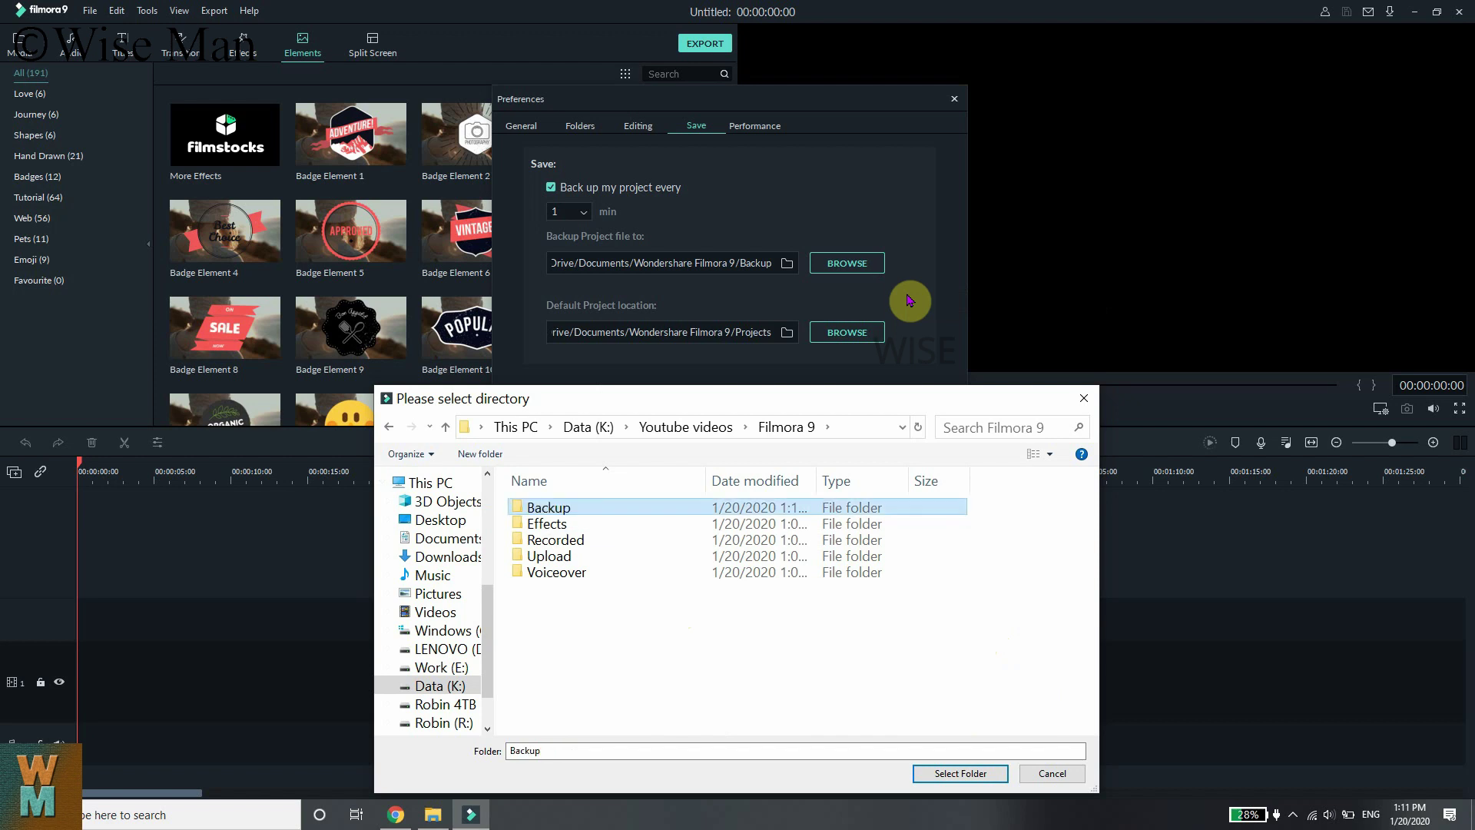
double_click(555, 508)
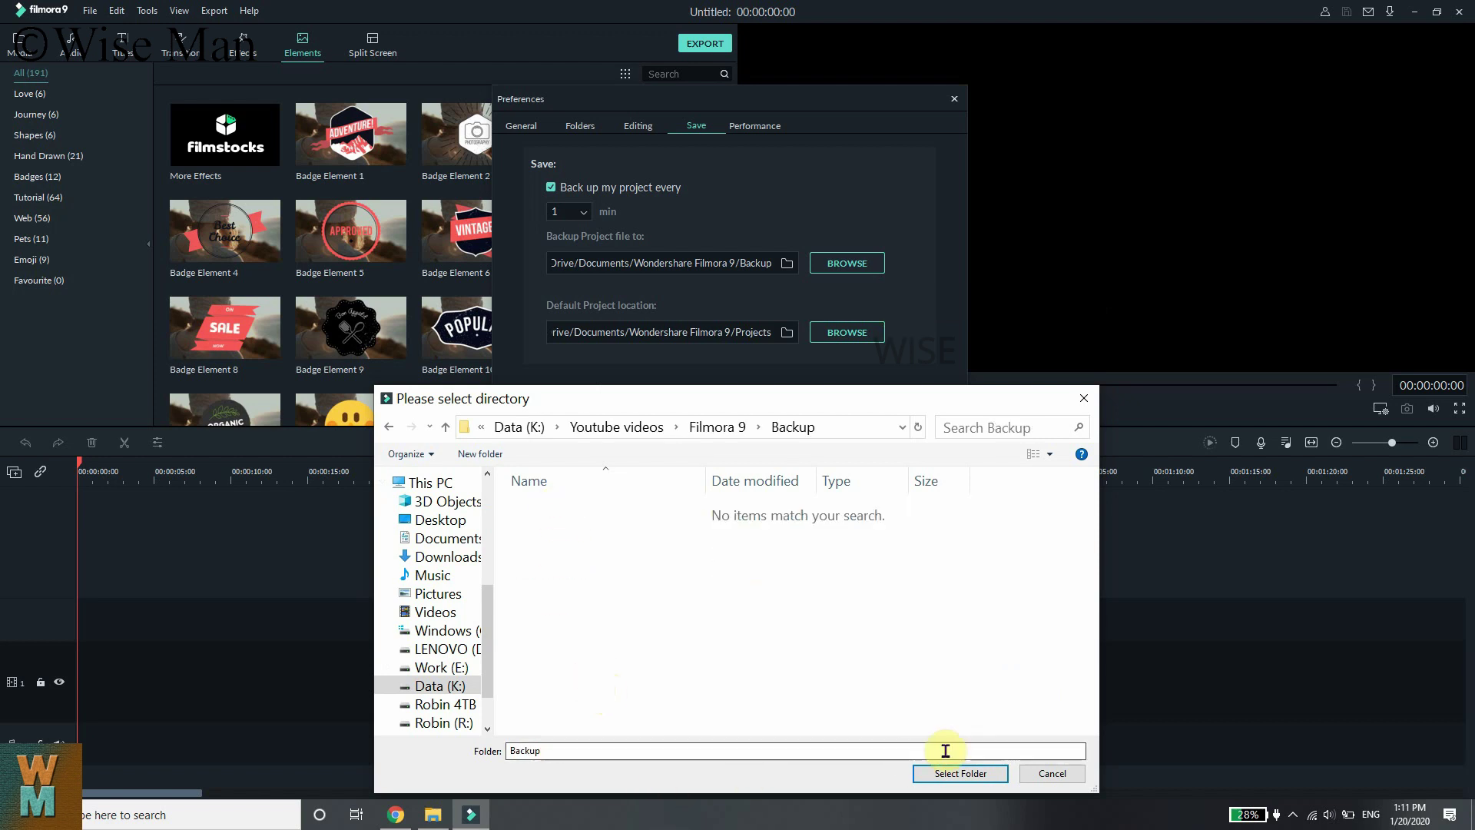
click(960, 772)
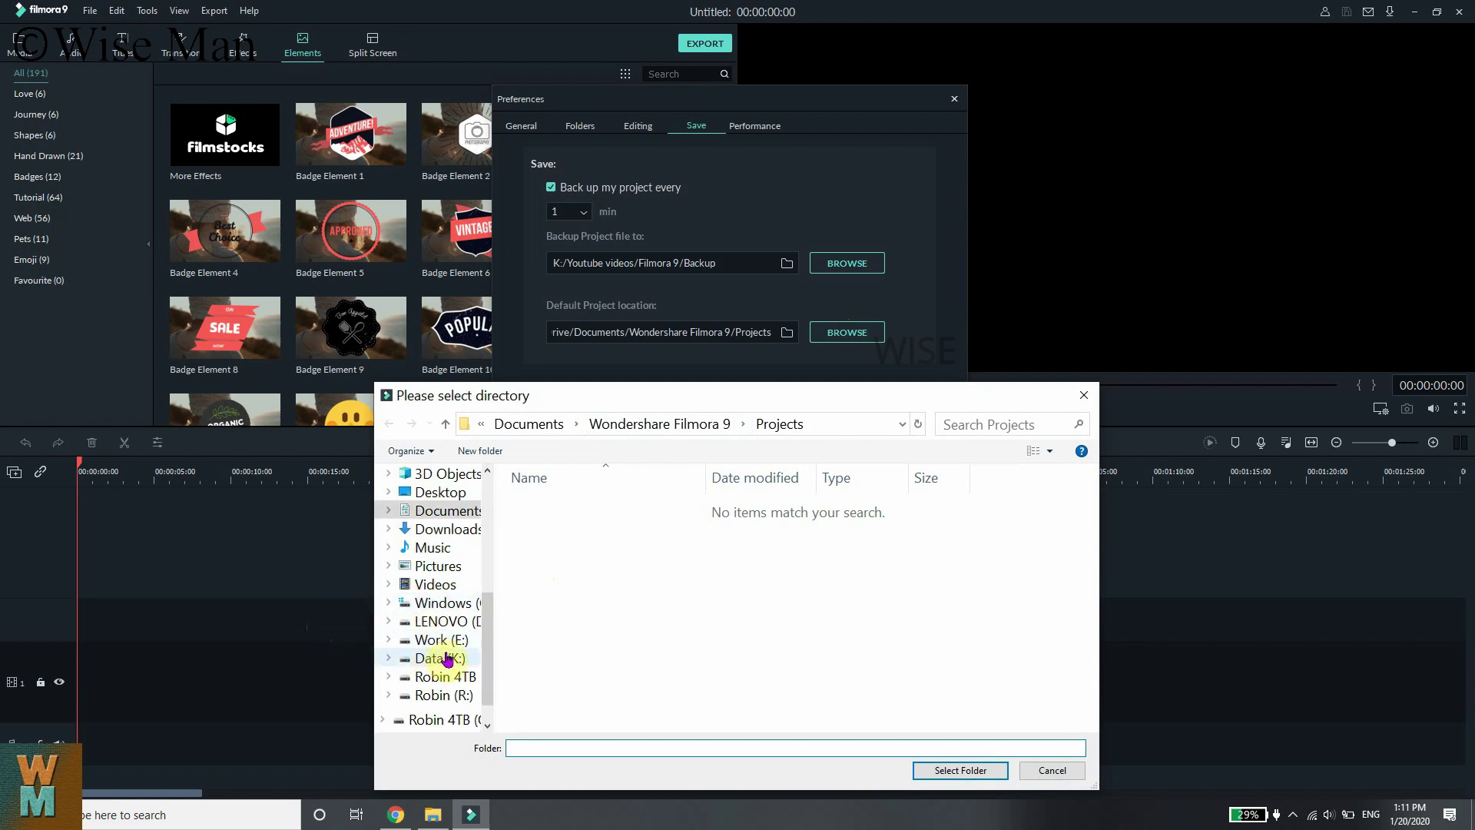
In the default project location picker, go to K:/Youtube videos/Filmora 9.
click(448, 659)
scroll(591, 676, down, 5)
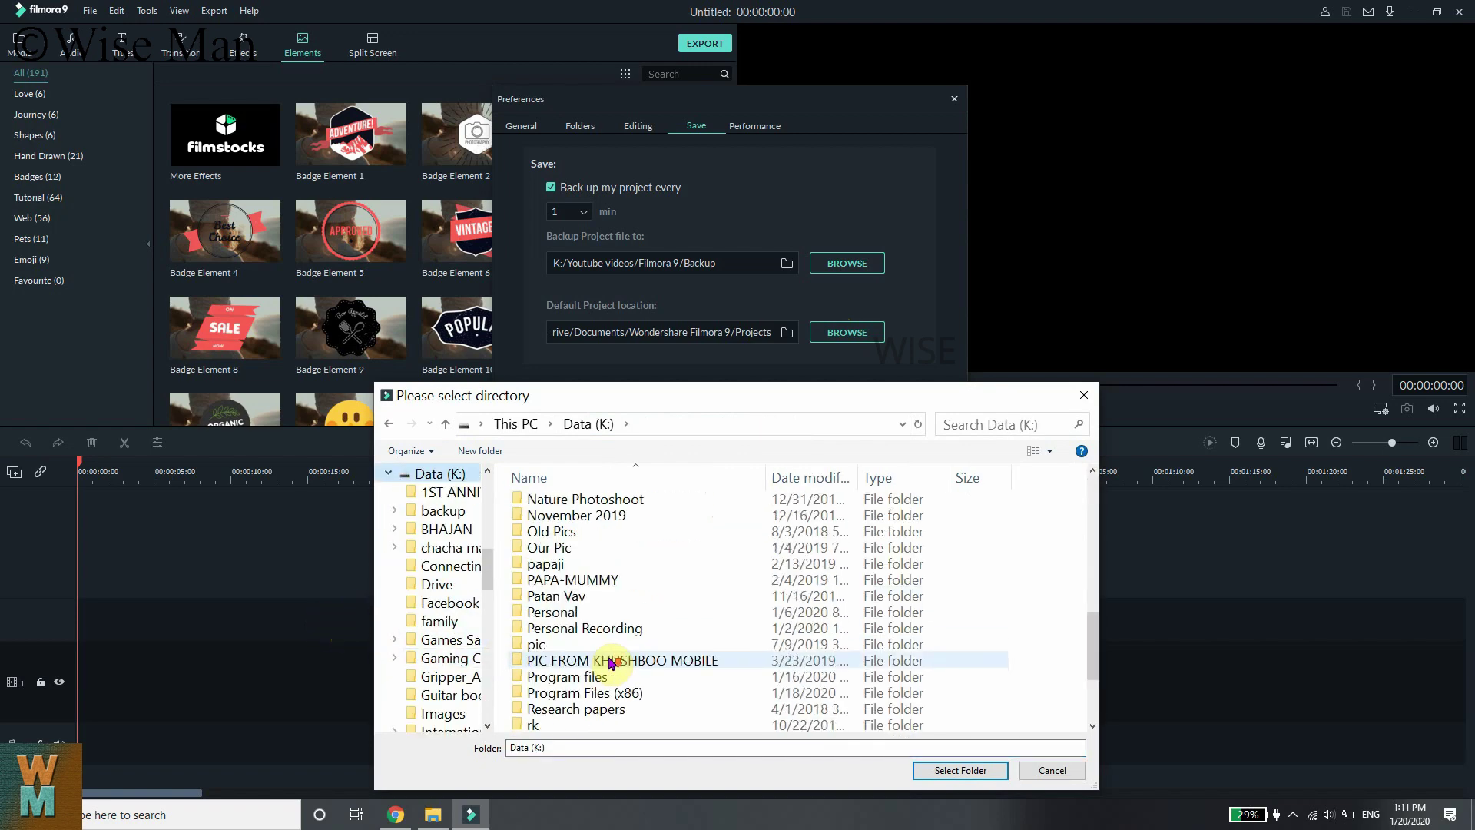
click(388, 477)
scroll(620, 639, down, 3)
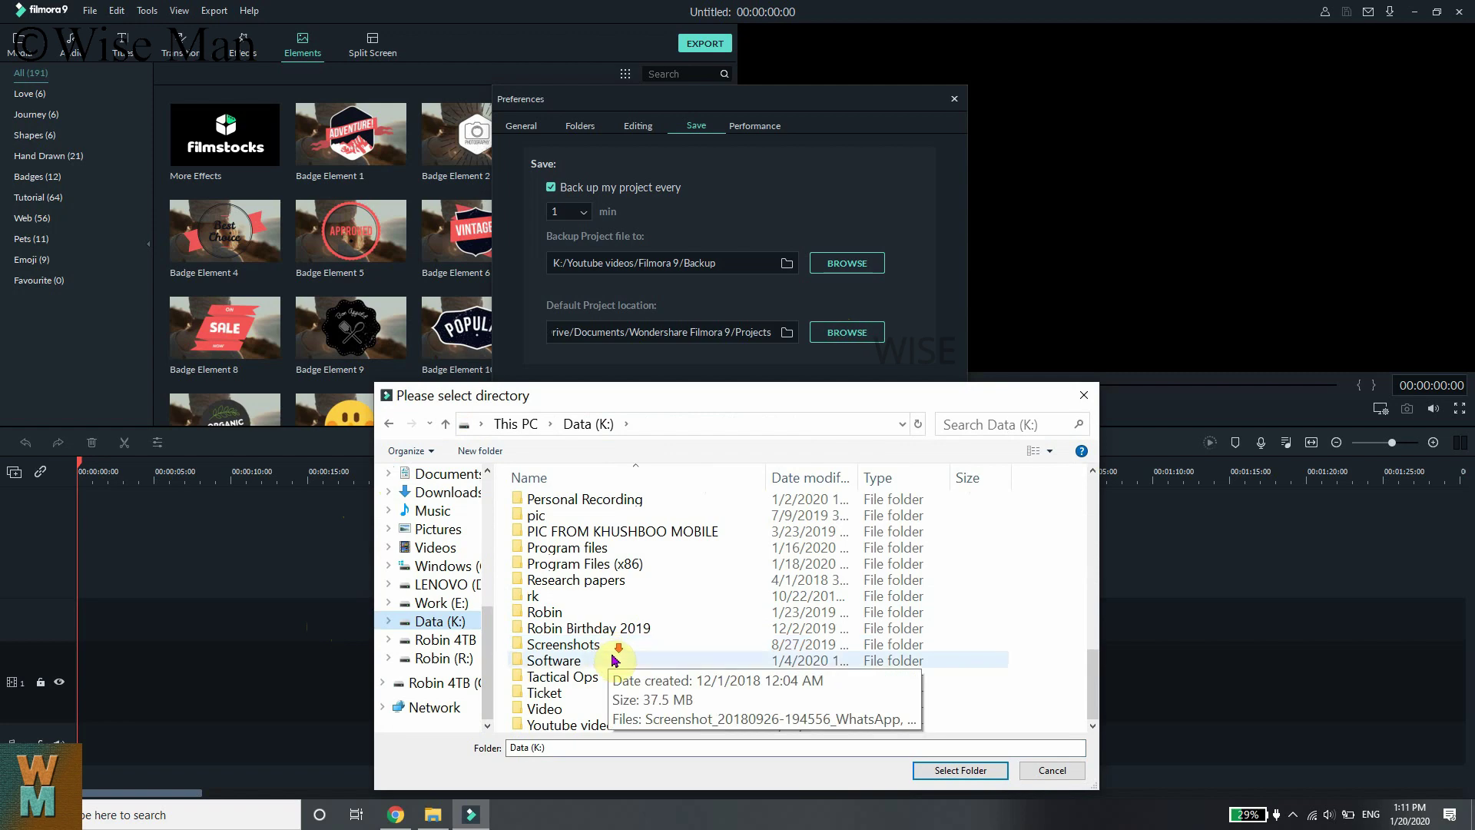
click(615, 724)
double_click(614, 724)
double_click(942, 642)
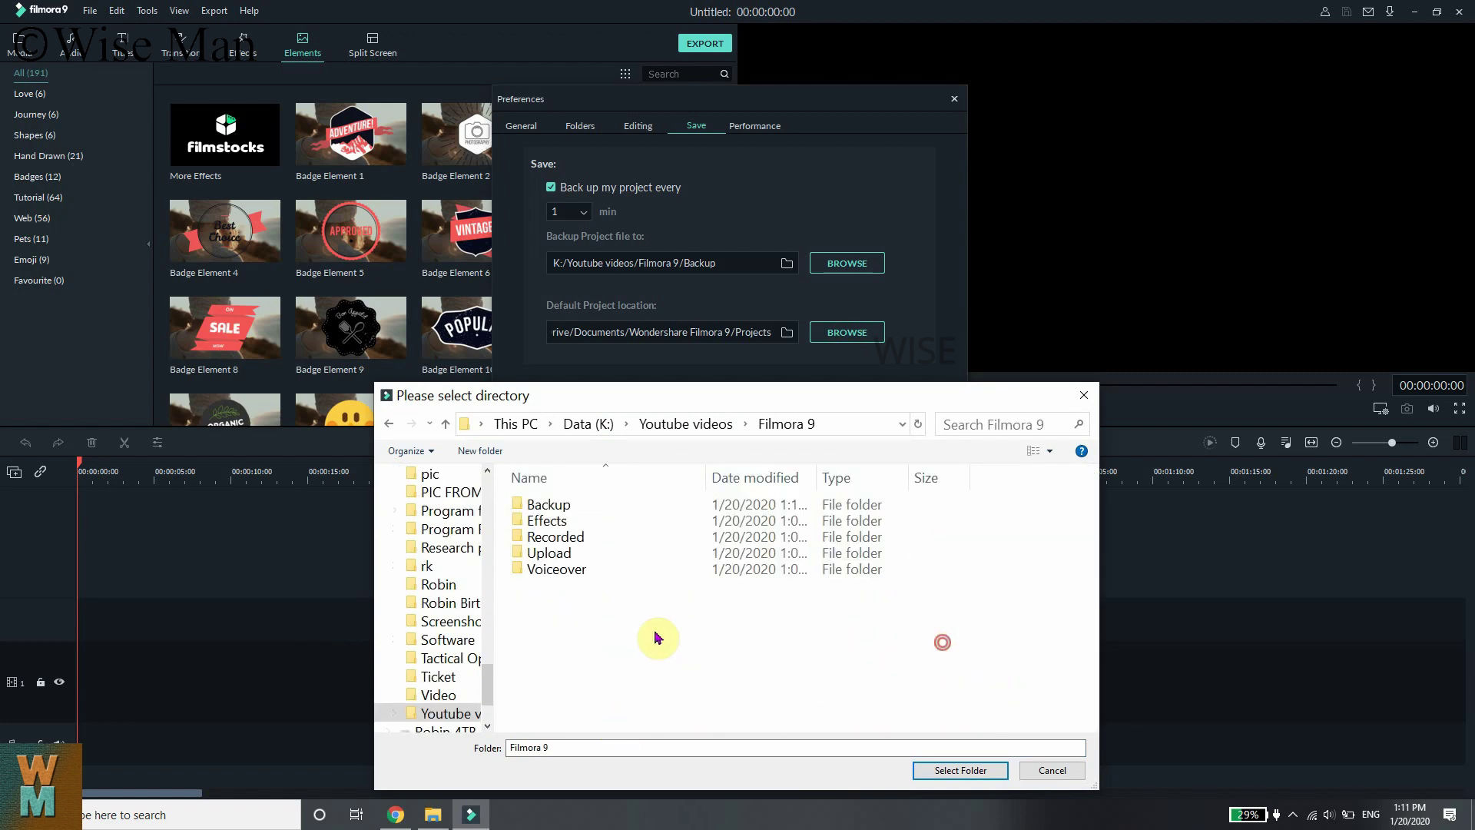
Create a 'Projects' folder there and select it as the default project location.
right_click(626, 648)
mouse_move(678, 617)
click(891, 344)
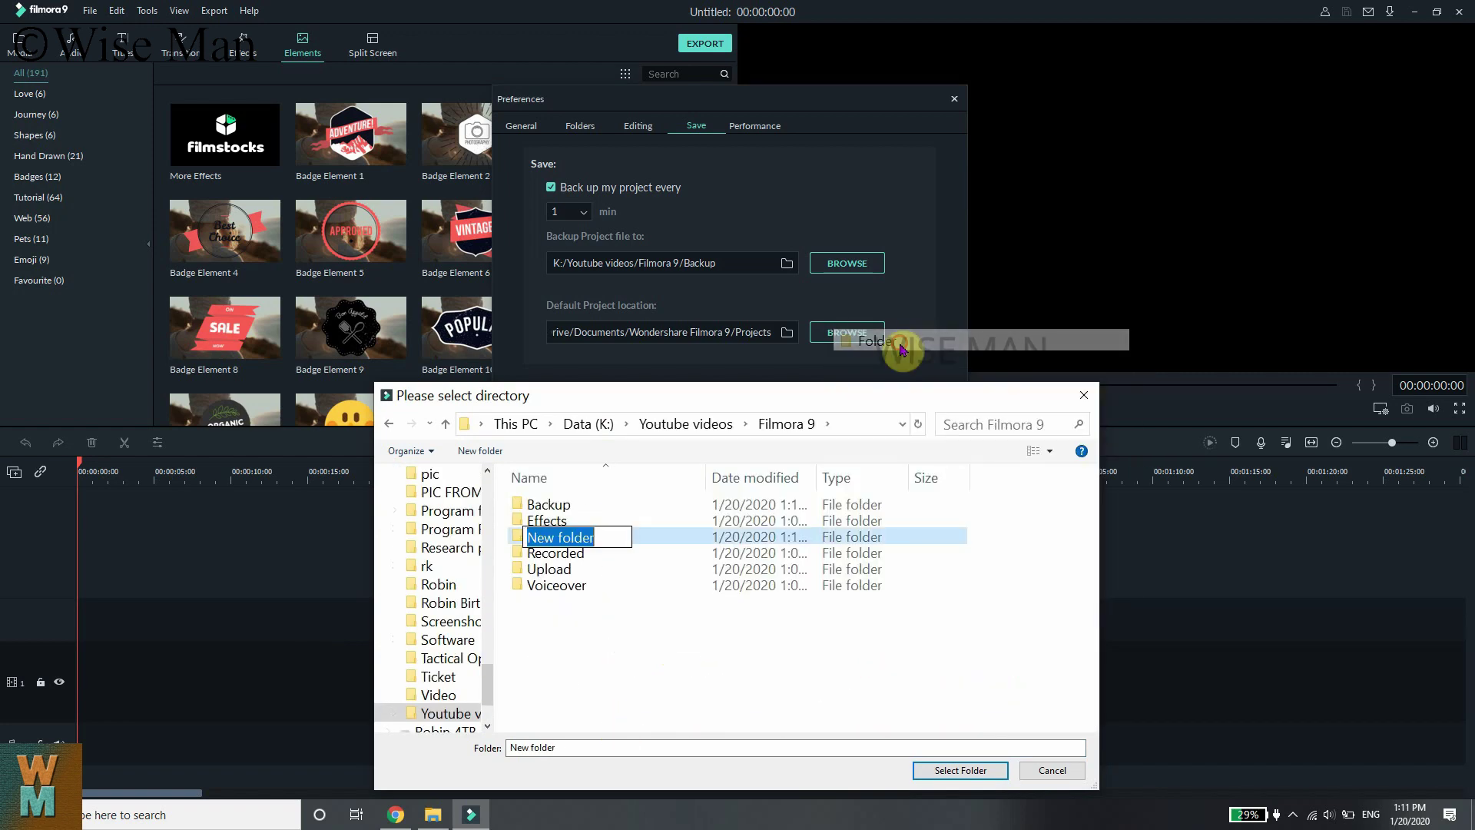
text(Projects)
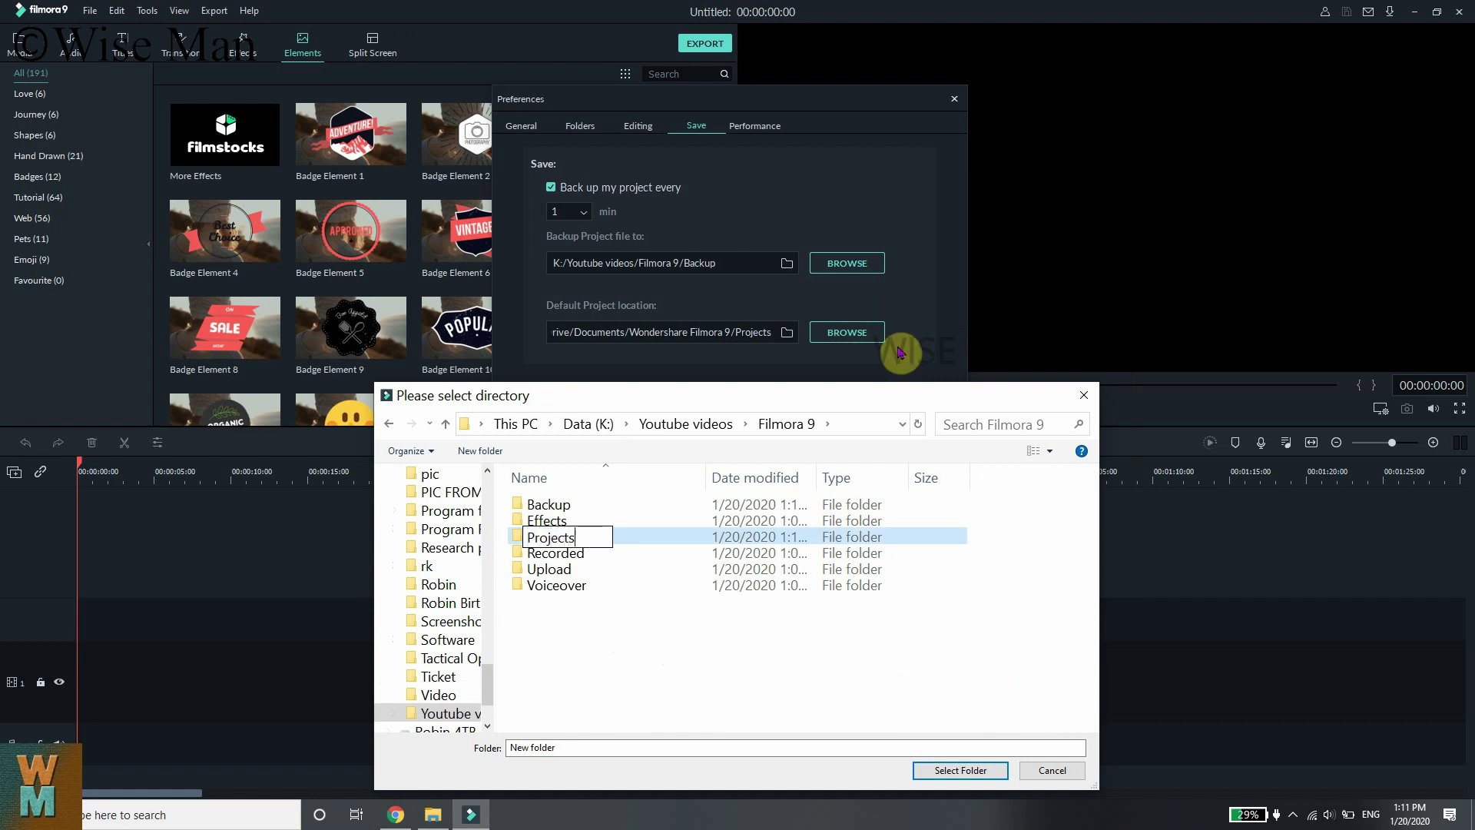
click(651, 717)
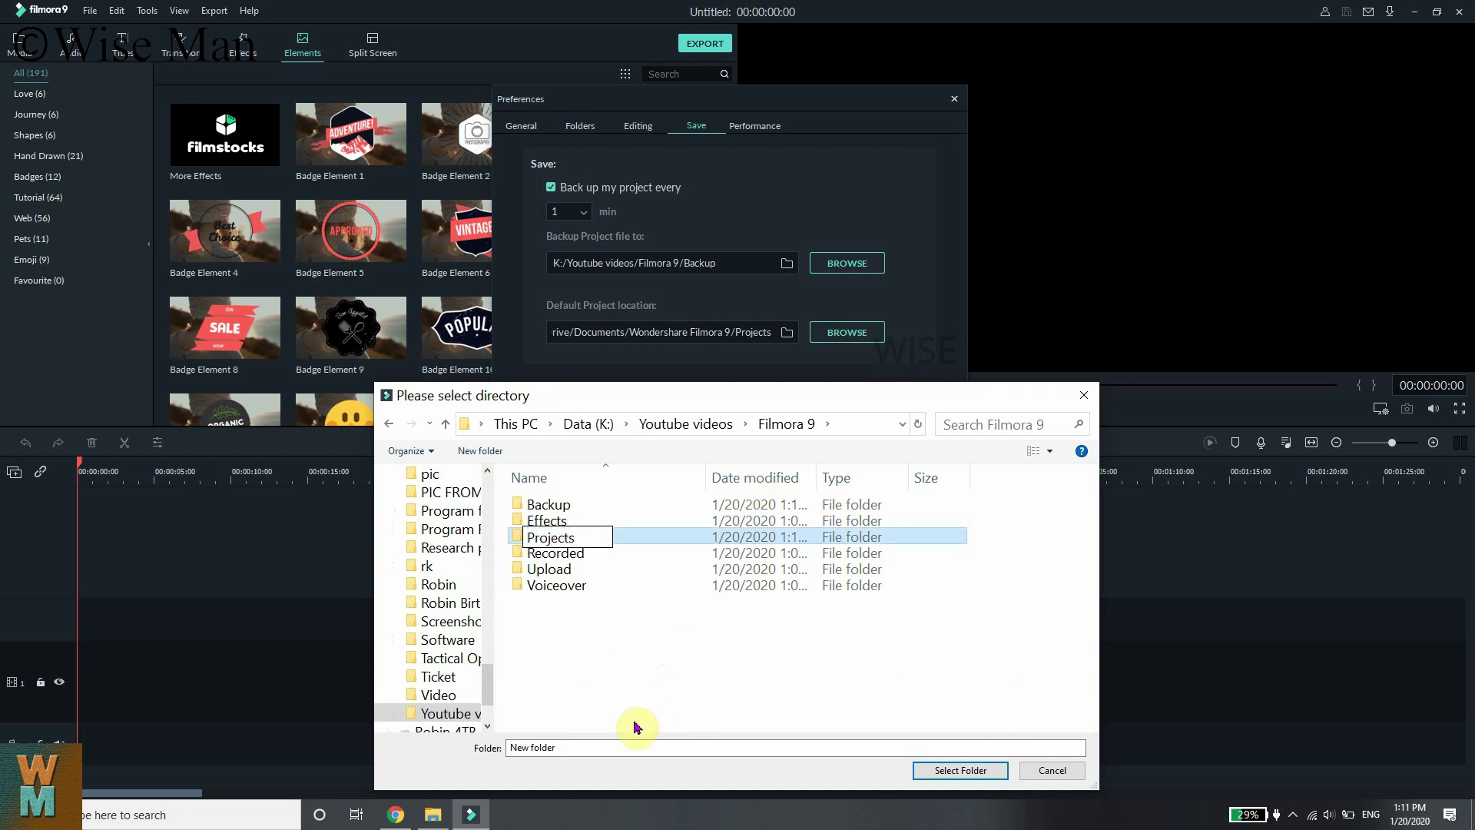
double_click(550, 537)
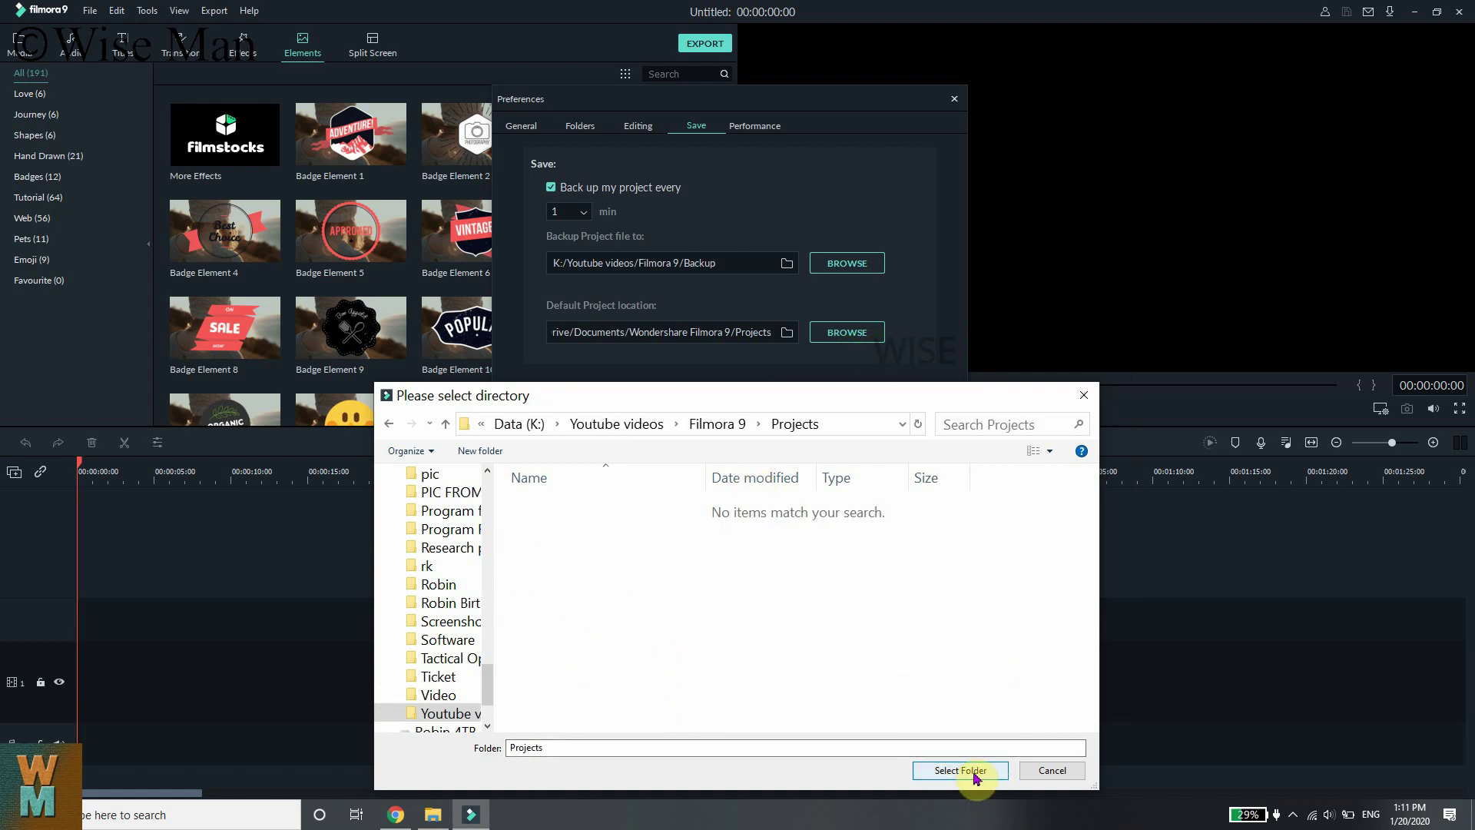
click(960, 770)
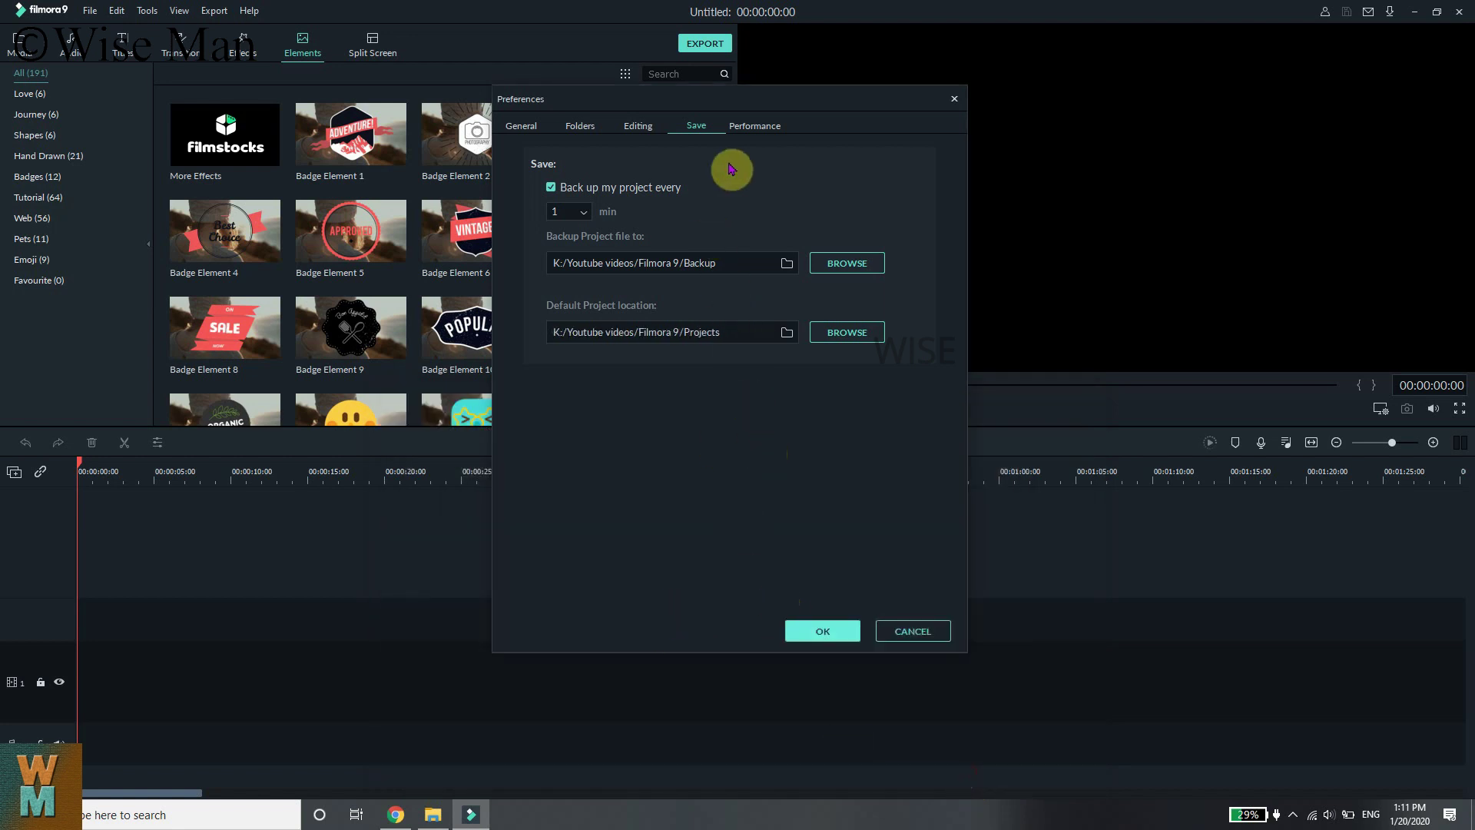
click(754, 125)
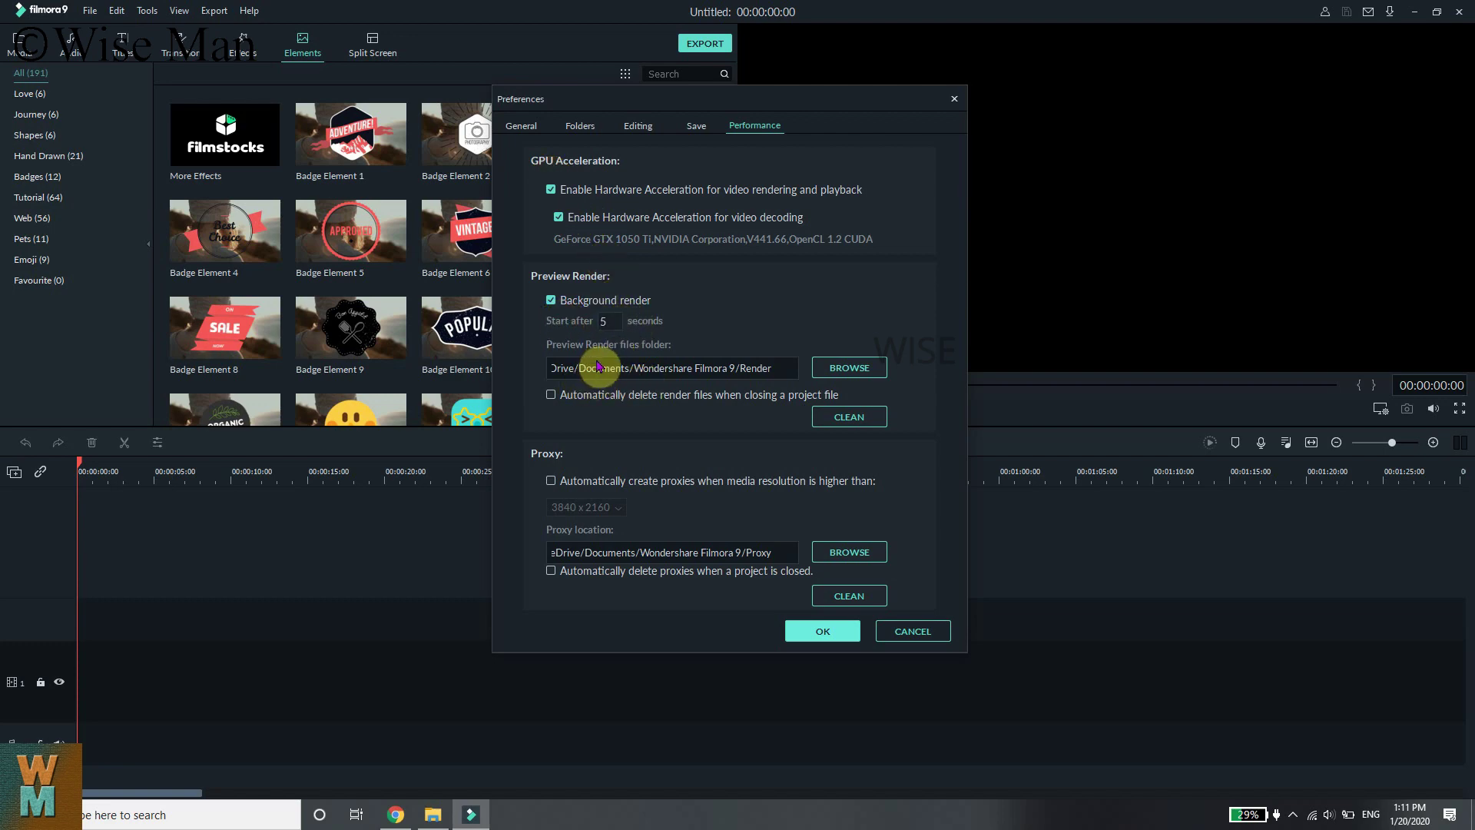
Browse for a preview render location and go to K:/Youtube videos/Filmora 9.
click(849, 367)
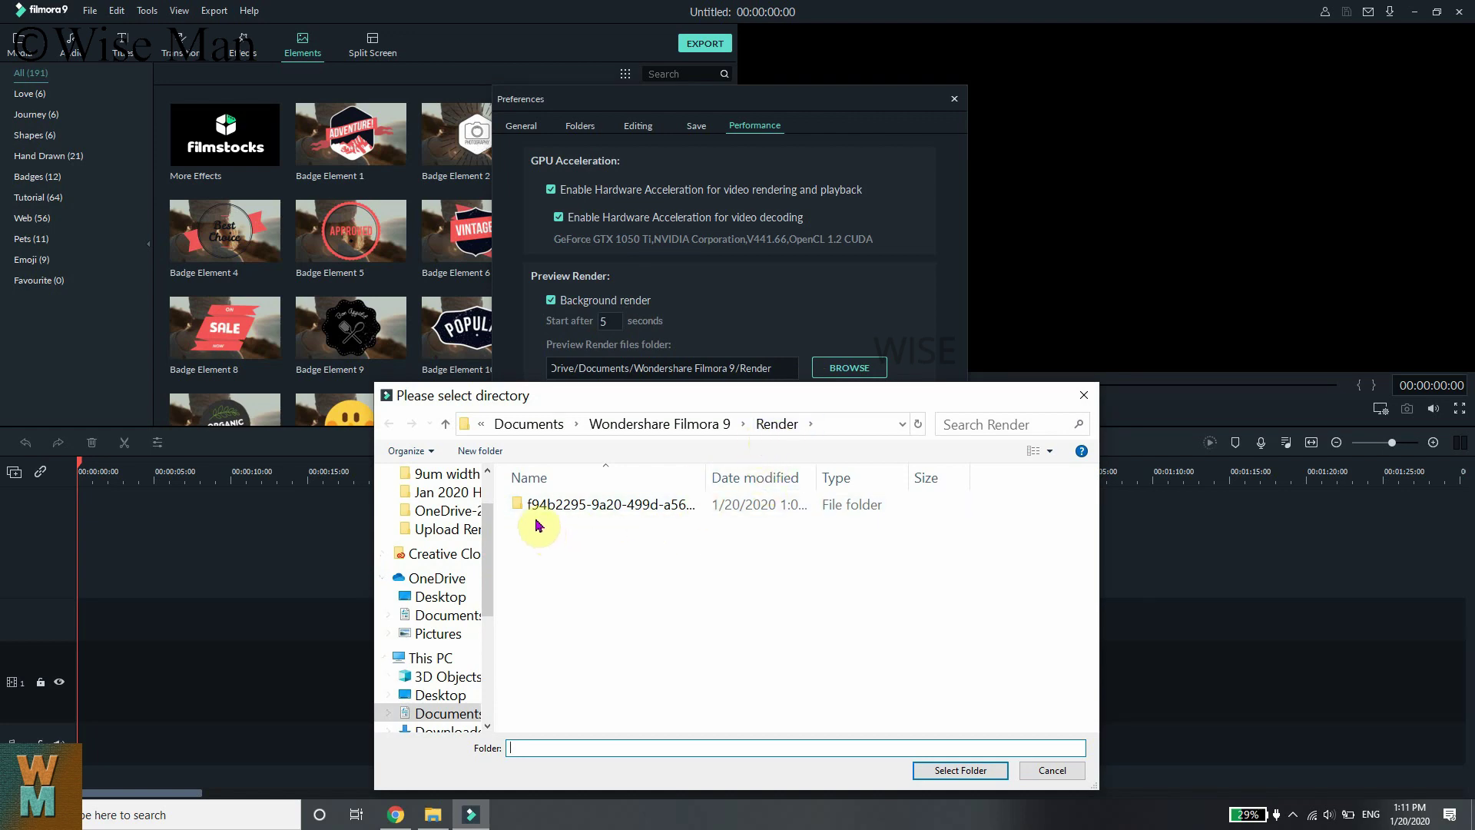
scroll(407, 666, down, 3)
scroll(435, 673, down, 2)
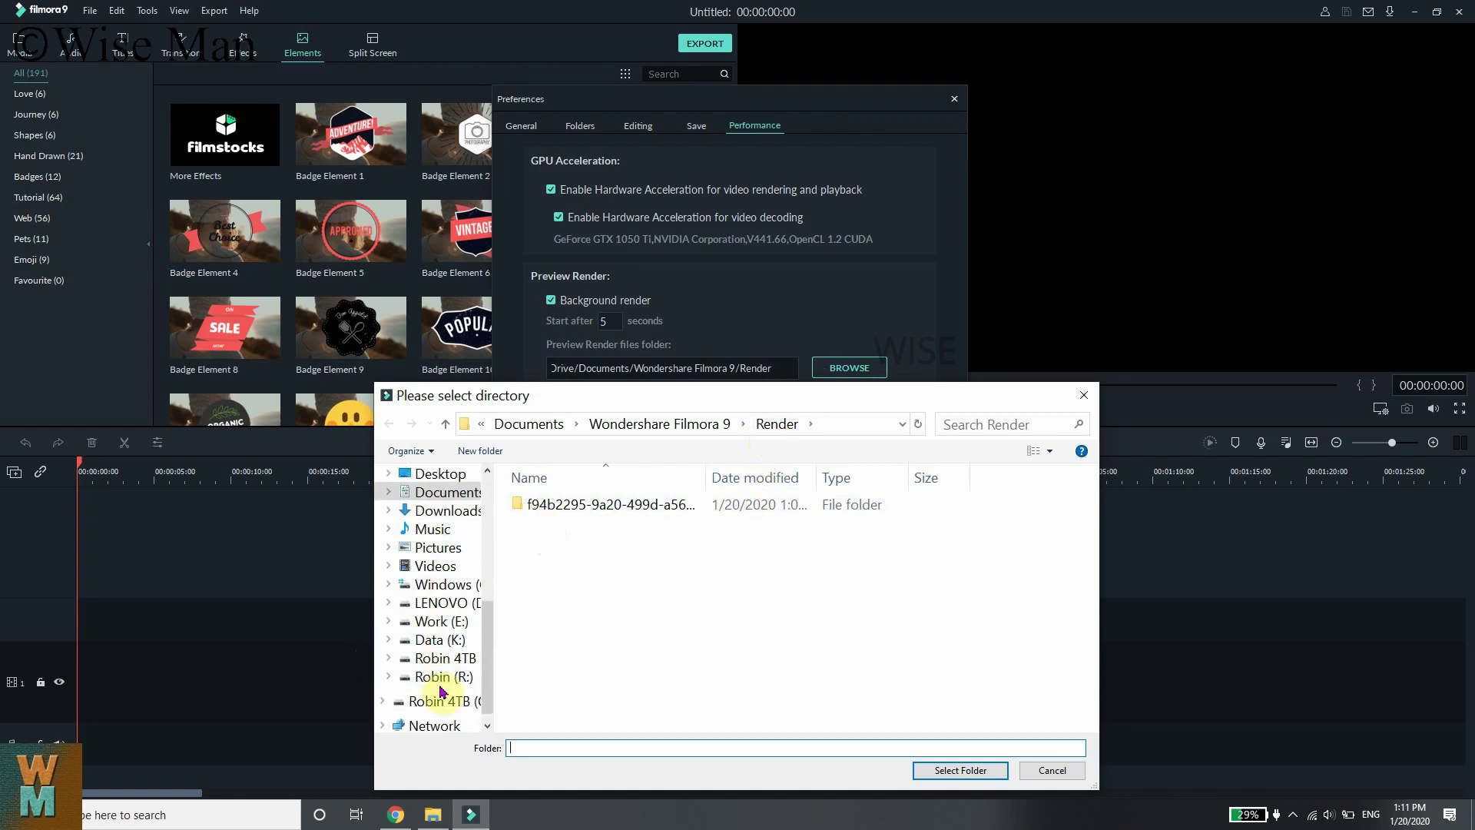
click(438, 640)
scroll(599, 632, down, 5)
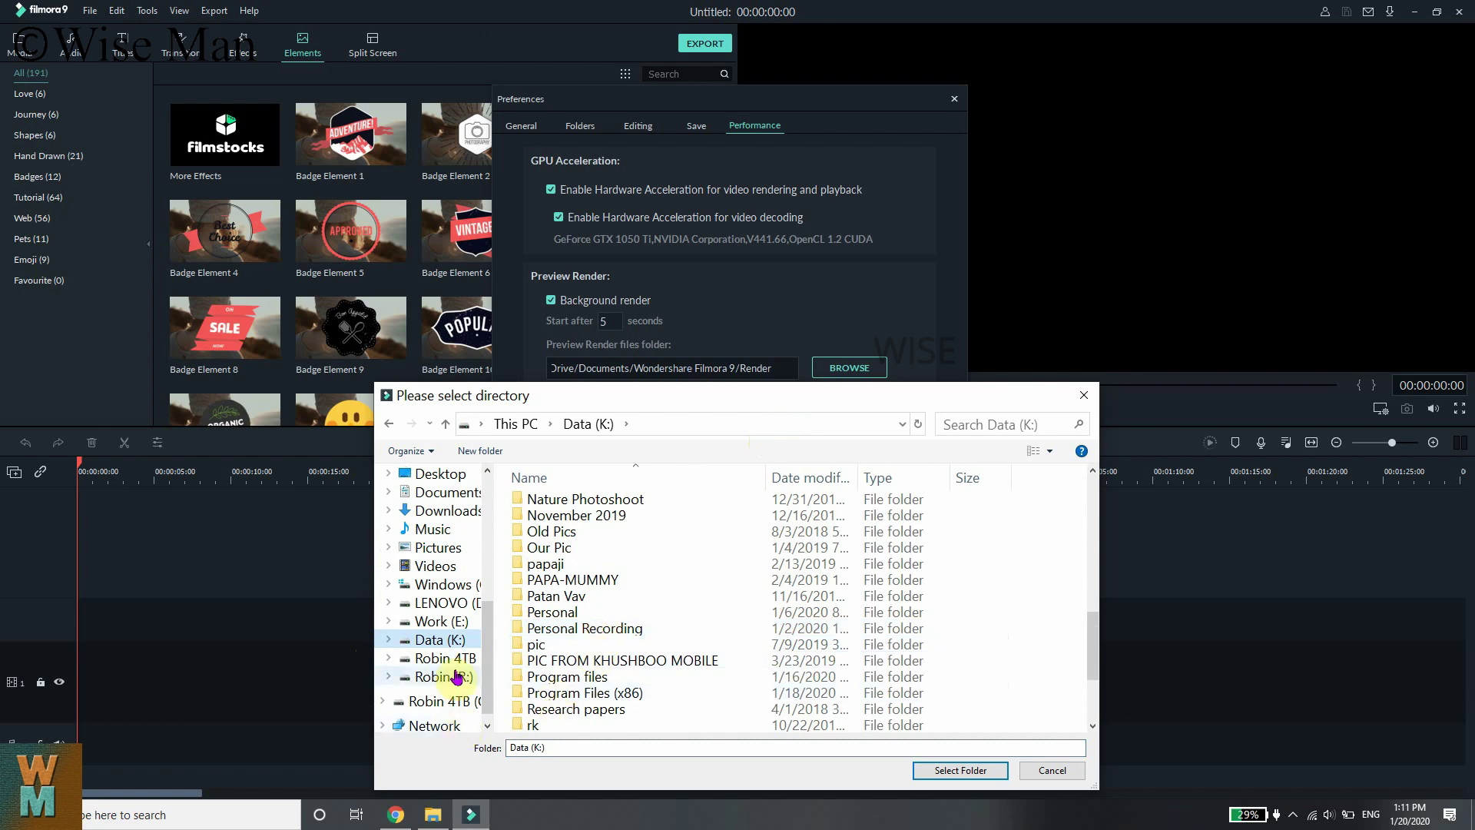
scroll(569, 706, down, 3)
click(577, 722)
double_click(577, 722)
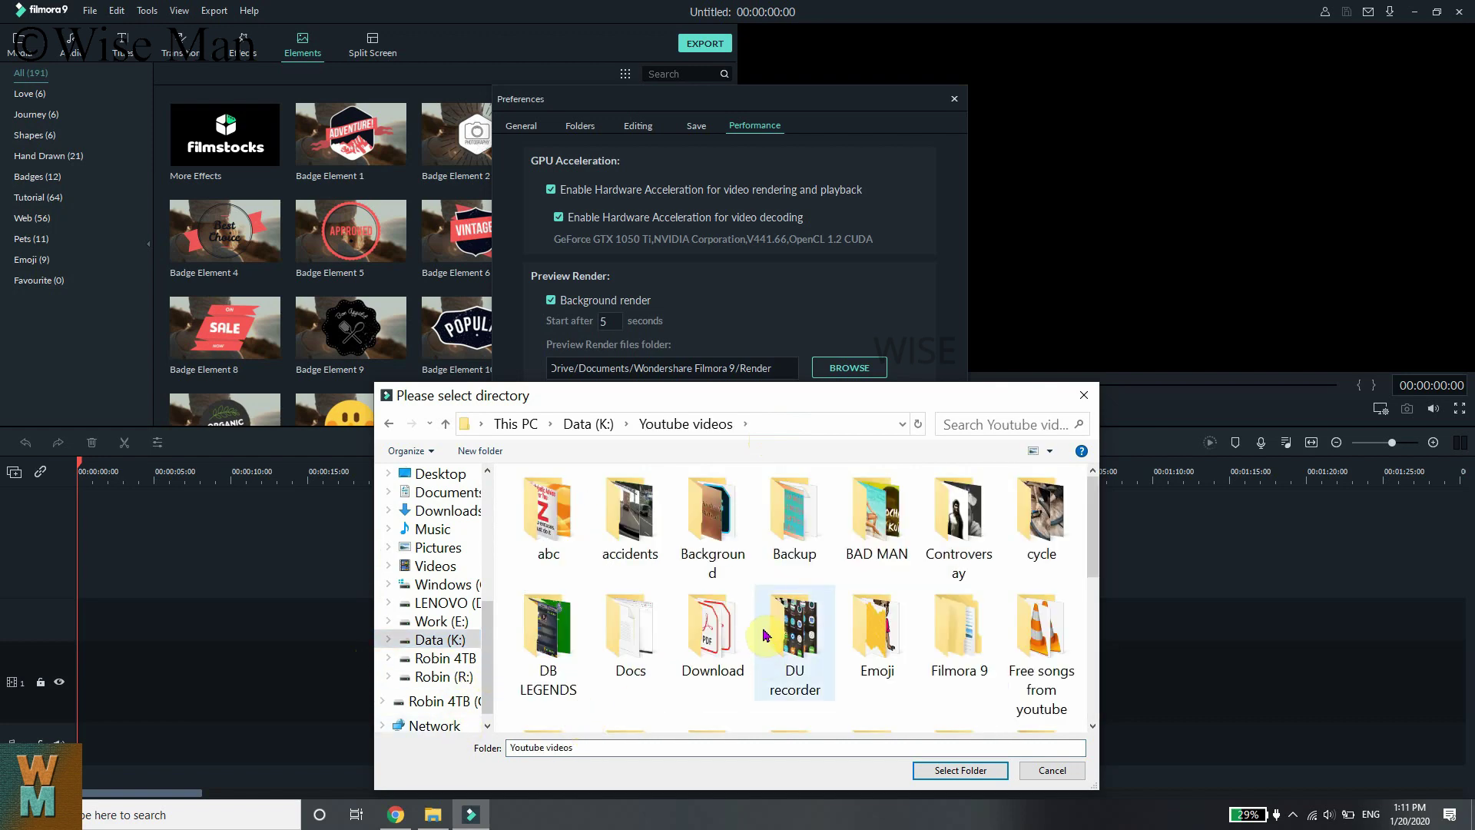
click(960, 604)
double_click(960, 604)
Create a 'Render' folder there and select it as the preview render folder.
right_click(620, 649)
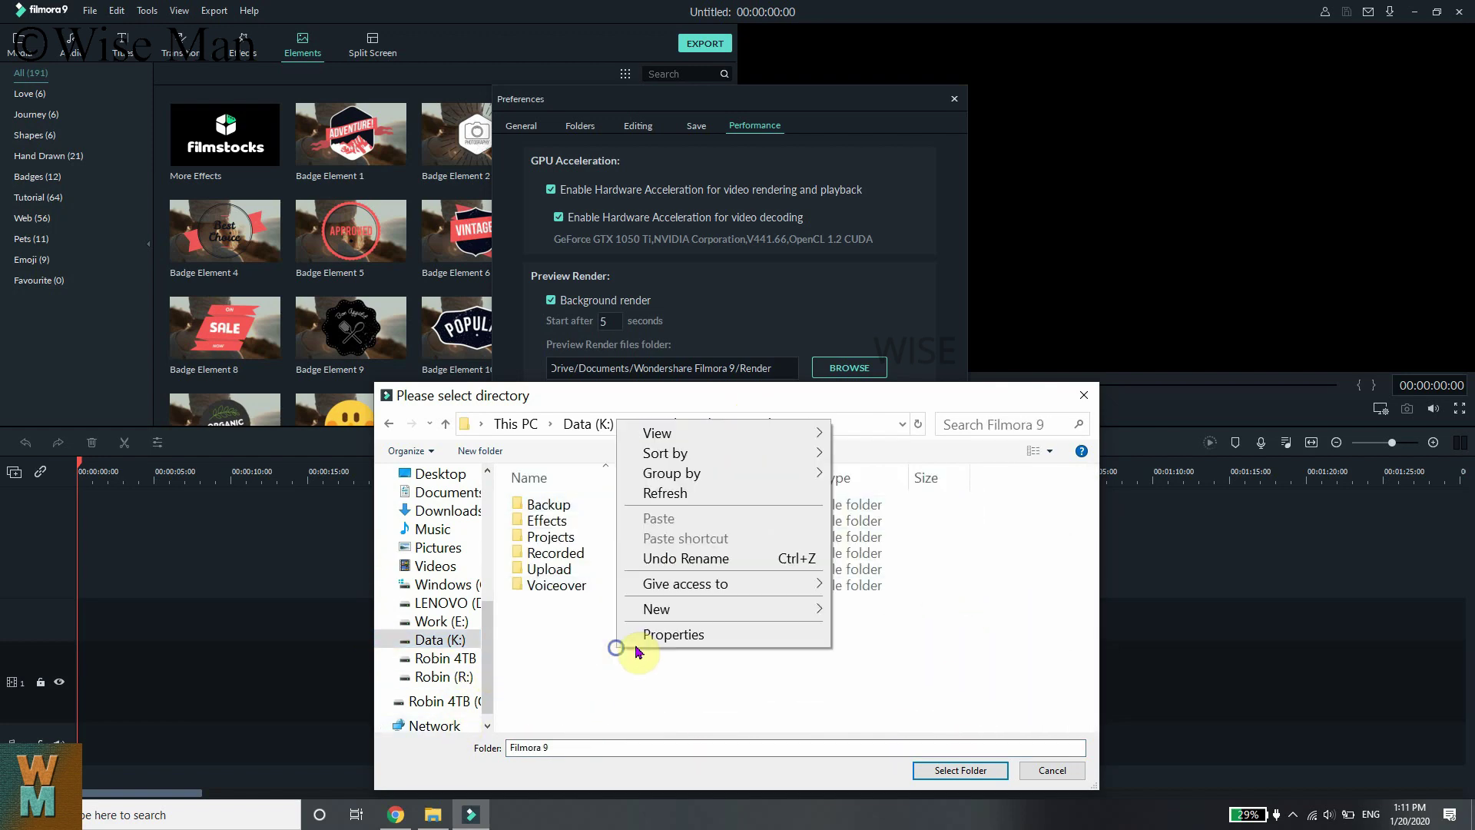
mouse_move(657, 608)
click(885, 350)
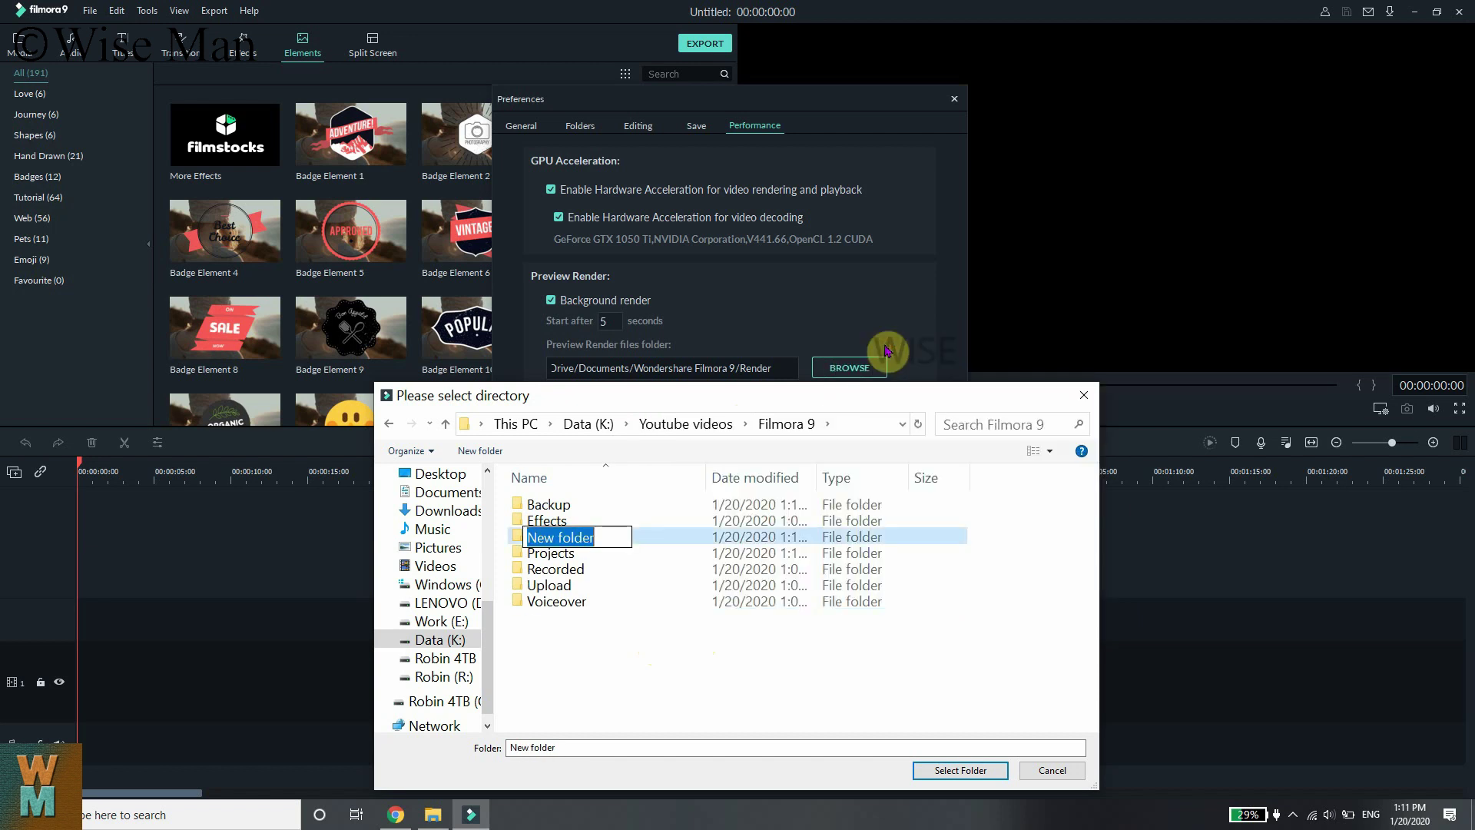
text(Render)
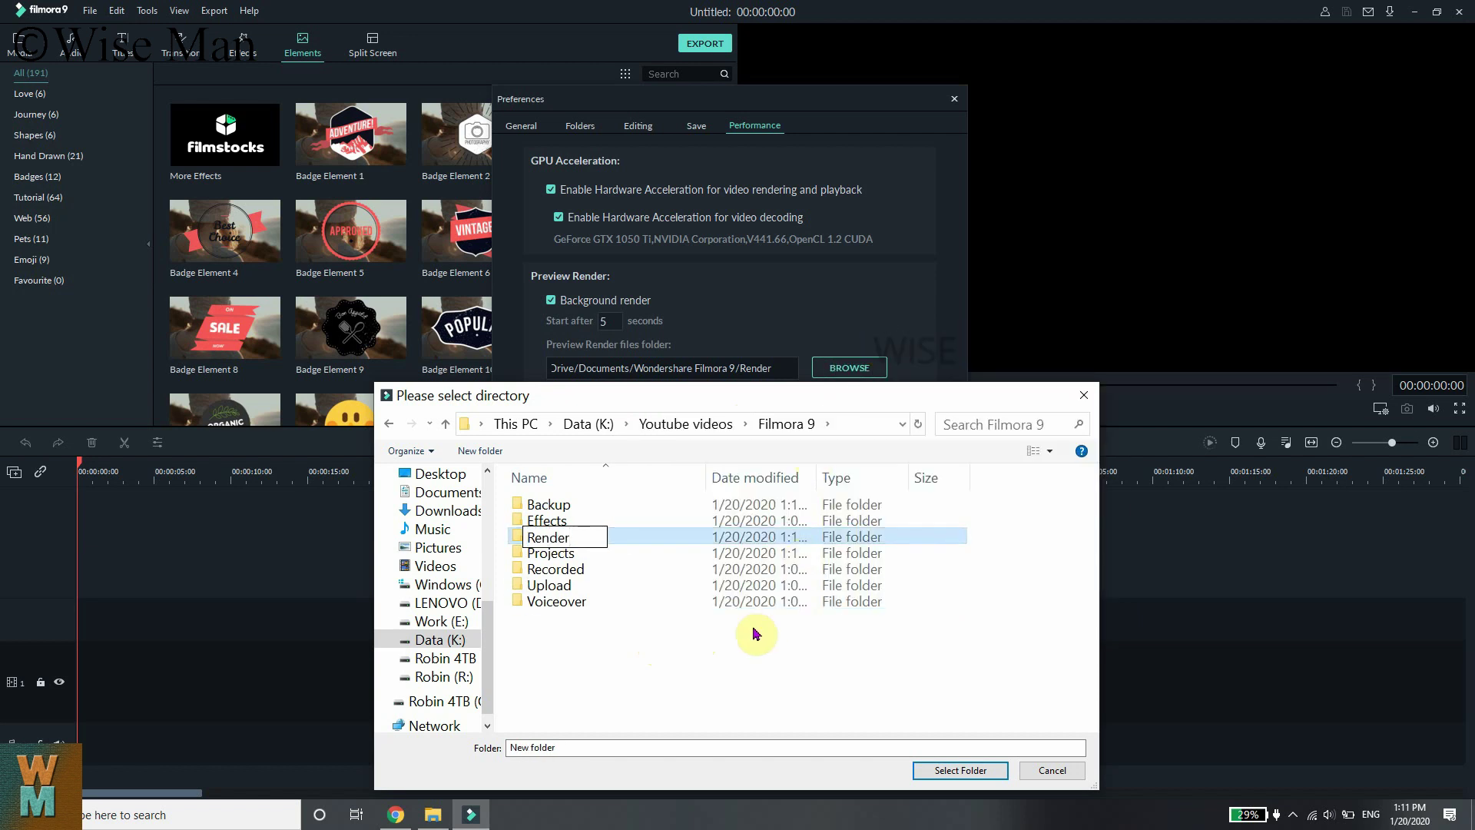
key(Return)
click(557, 569)
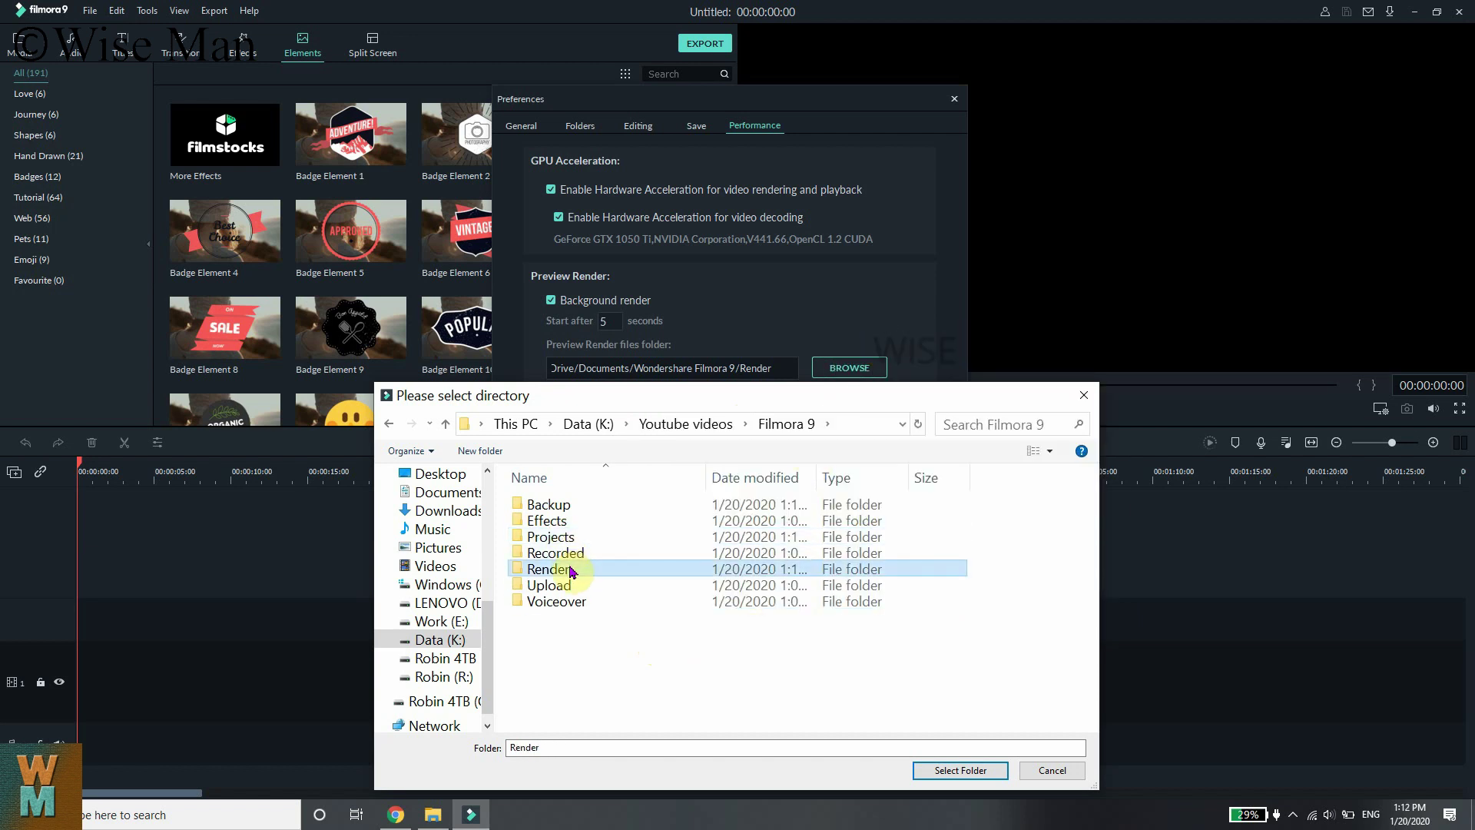
double_click(557, 569)
click(988, 771)
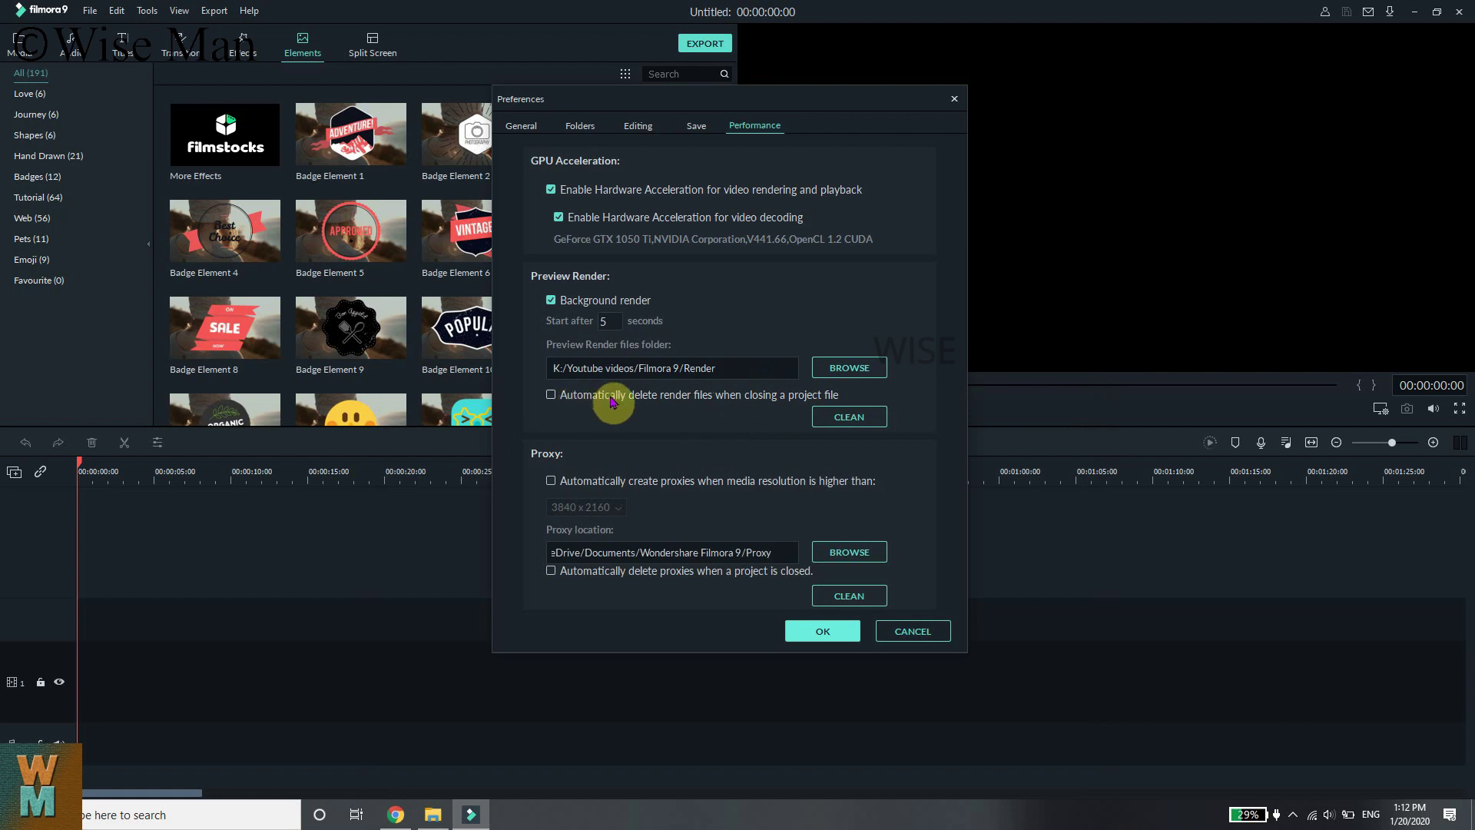
Clean the Preview Render files and confirm deleting all of them.
click(828, 422)
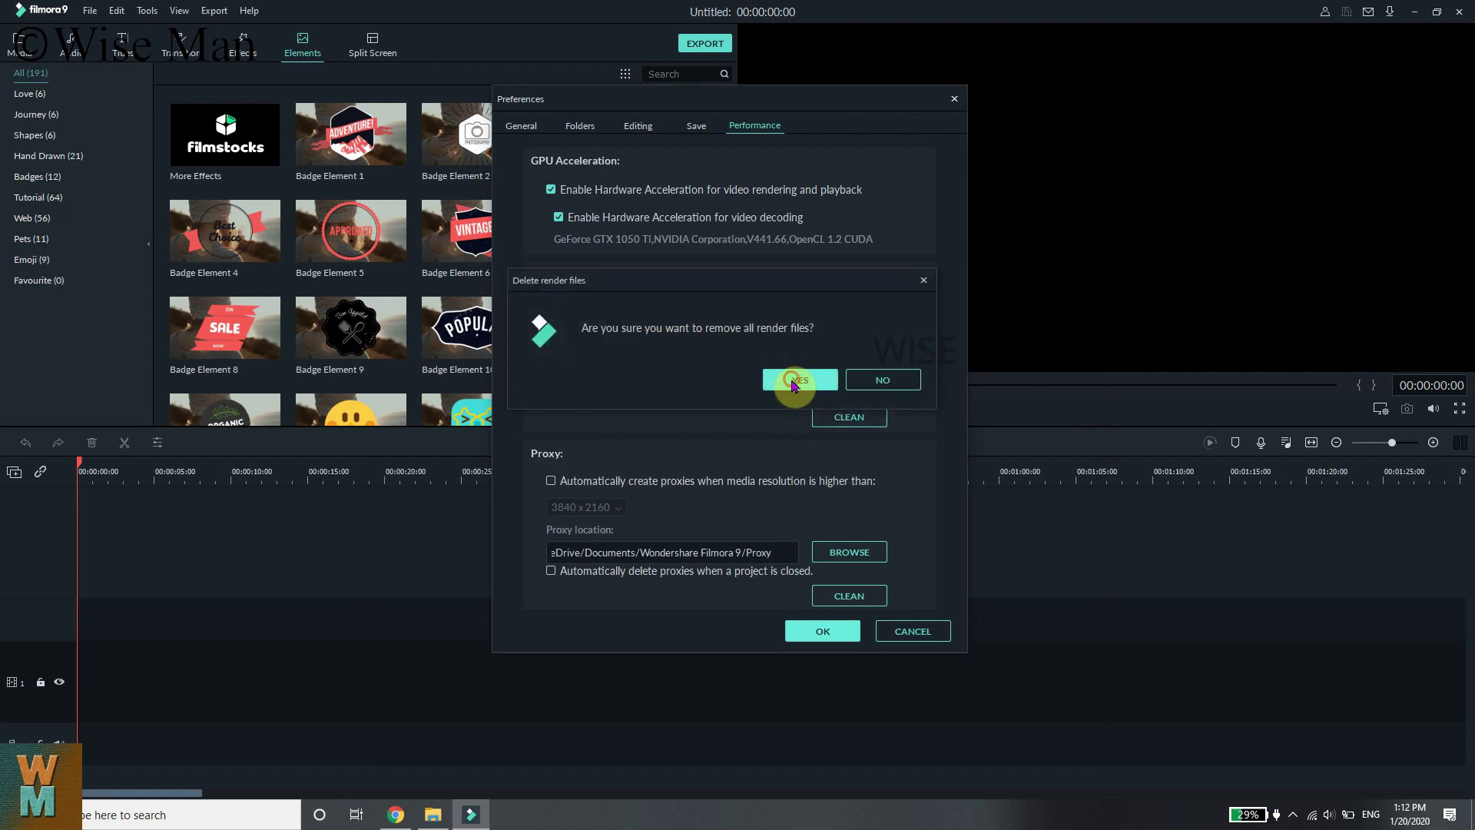
click(795, 380)
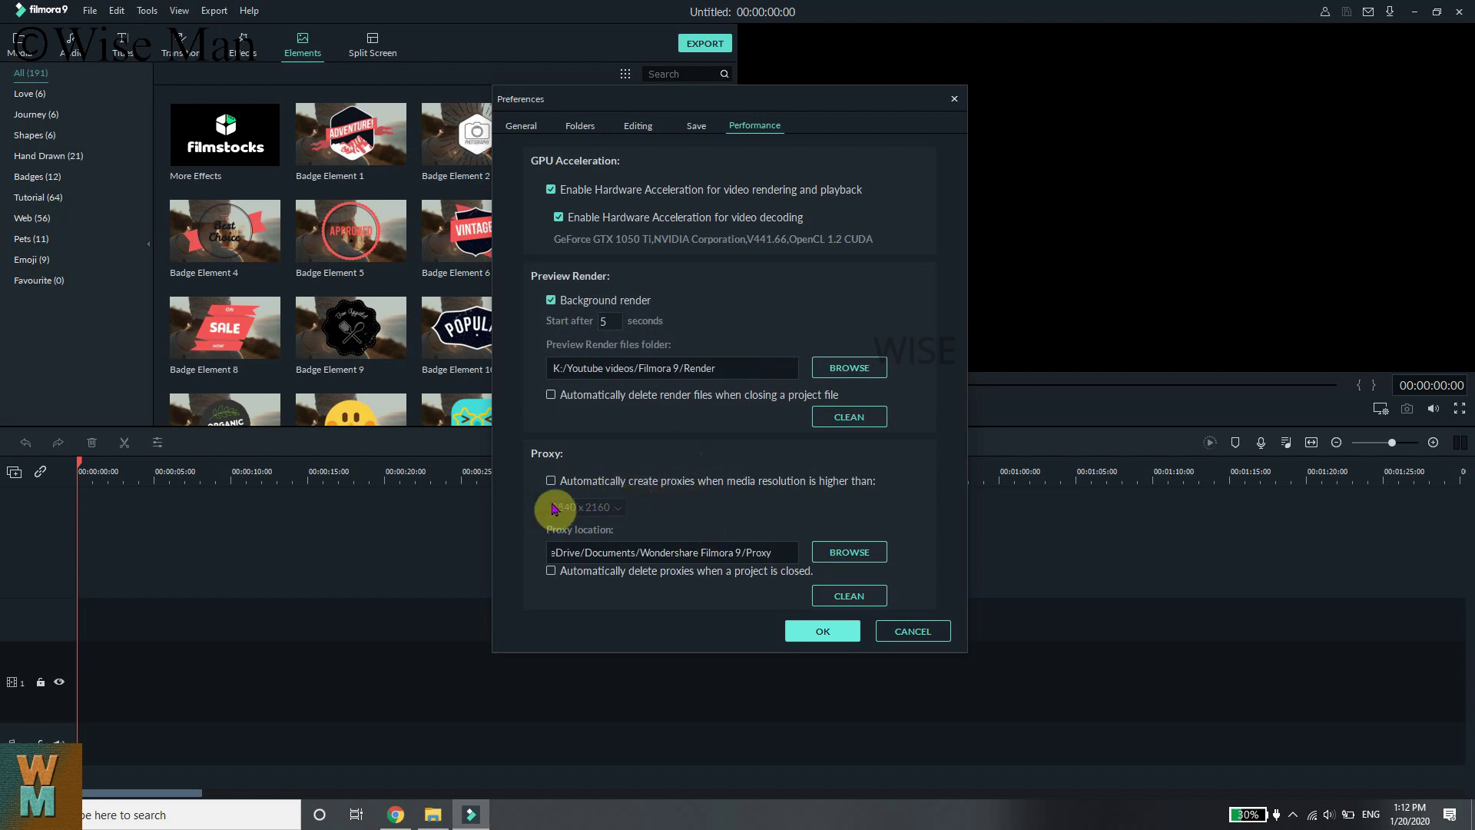
Browse for a new proxy location and navigate to K:/Youtube videos/Filmora 9.
click(838, 554)
scroll(444, 634, down, 1)
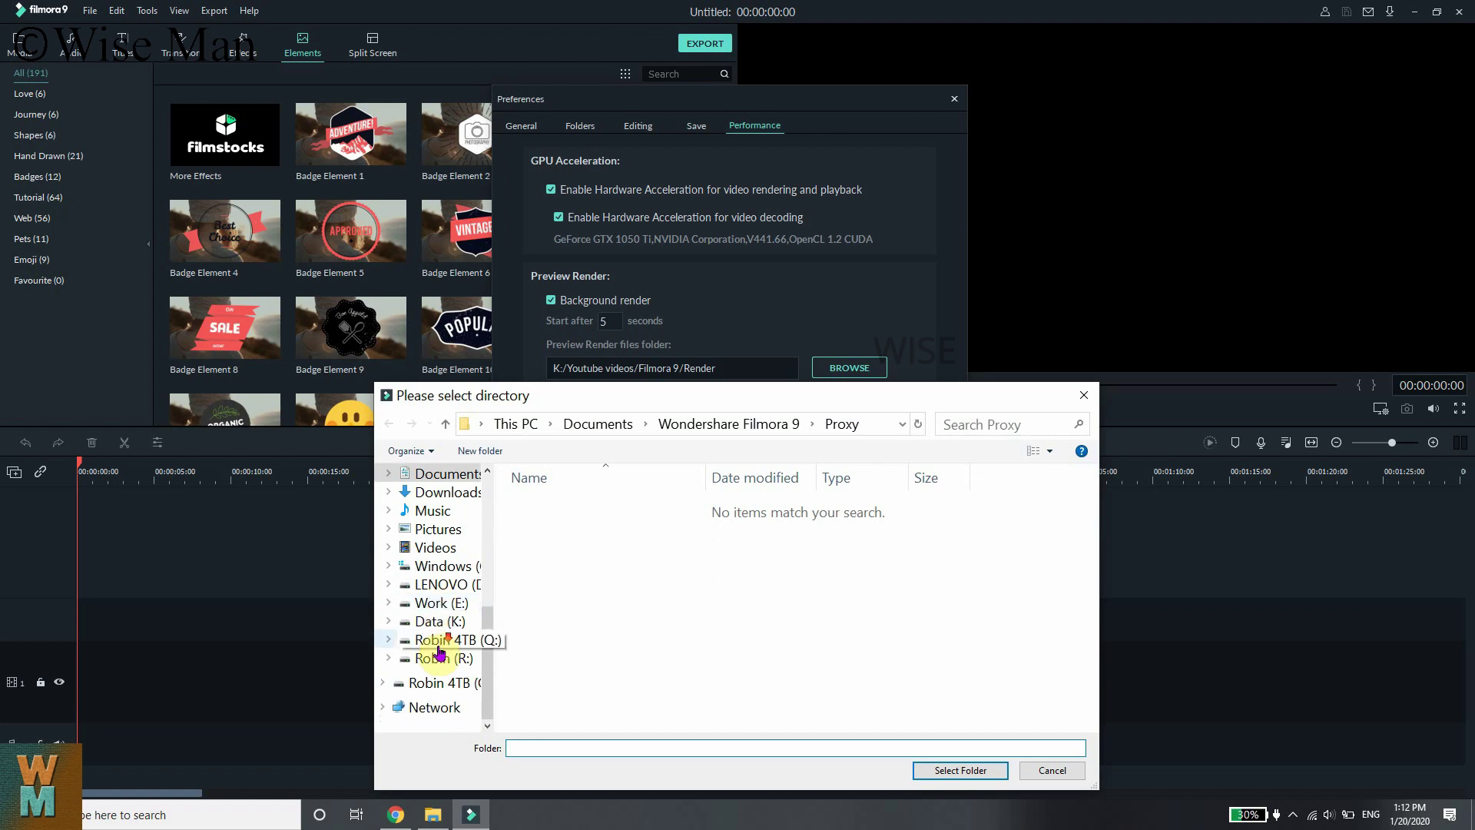
click(430, 622)
scroll(656, 636, down, 3)
scroll(657, 636, down, 10)
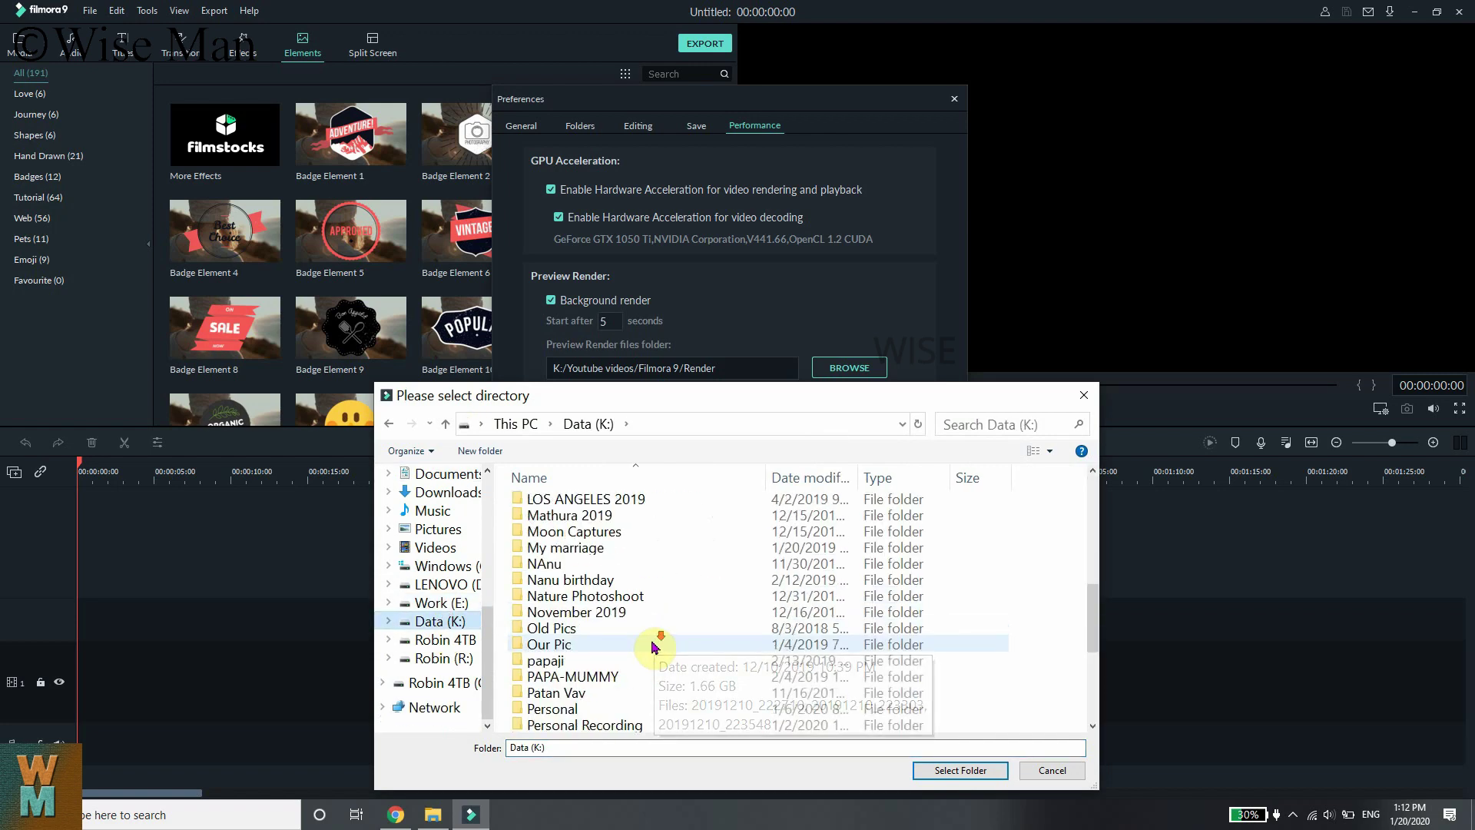
double_click(659, 725)
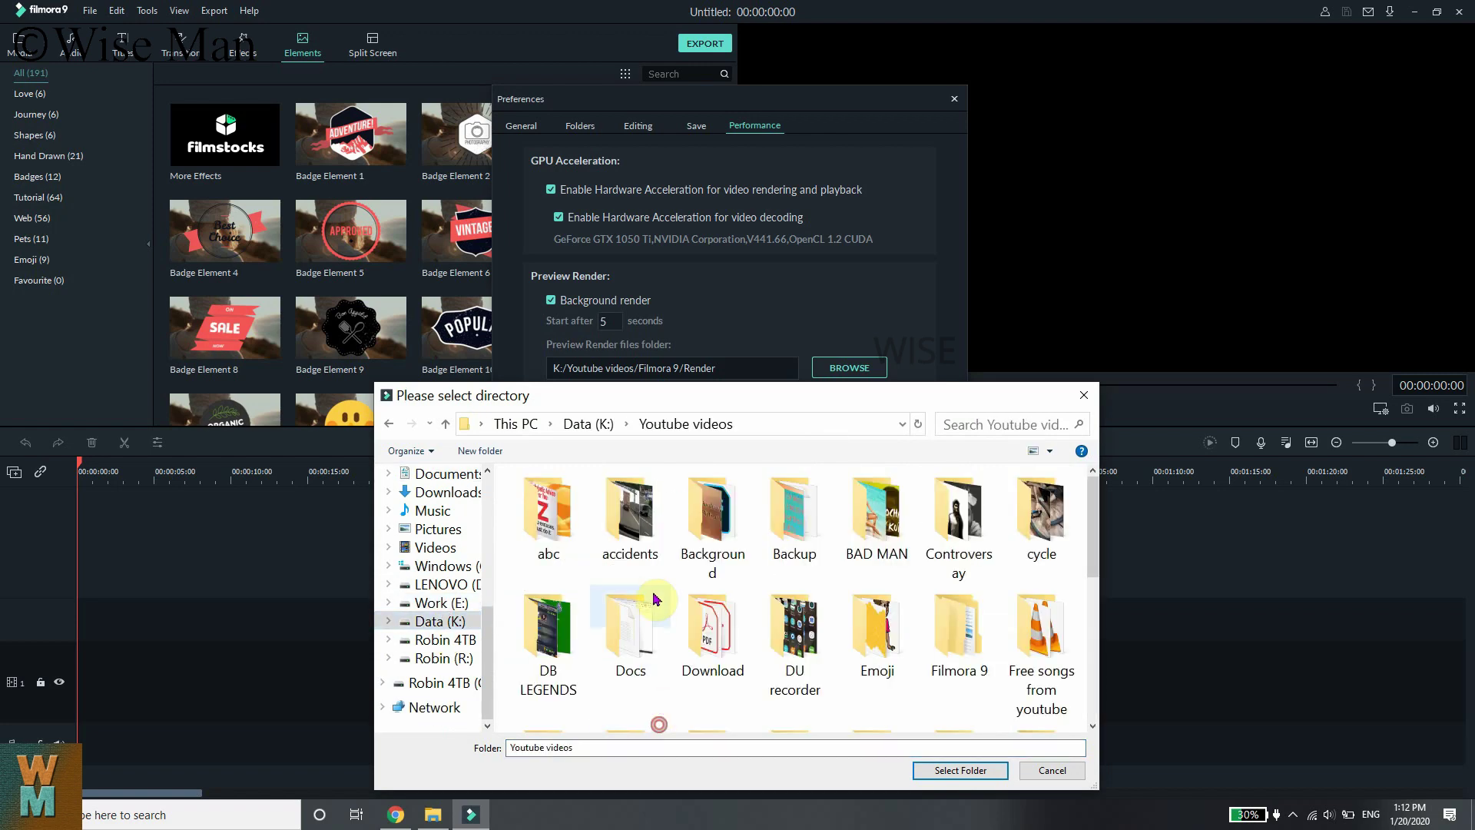
double_click(954, 632)
drag(668, 408, 657, 676)
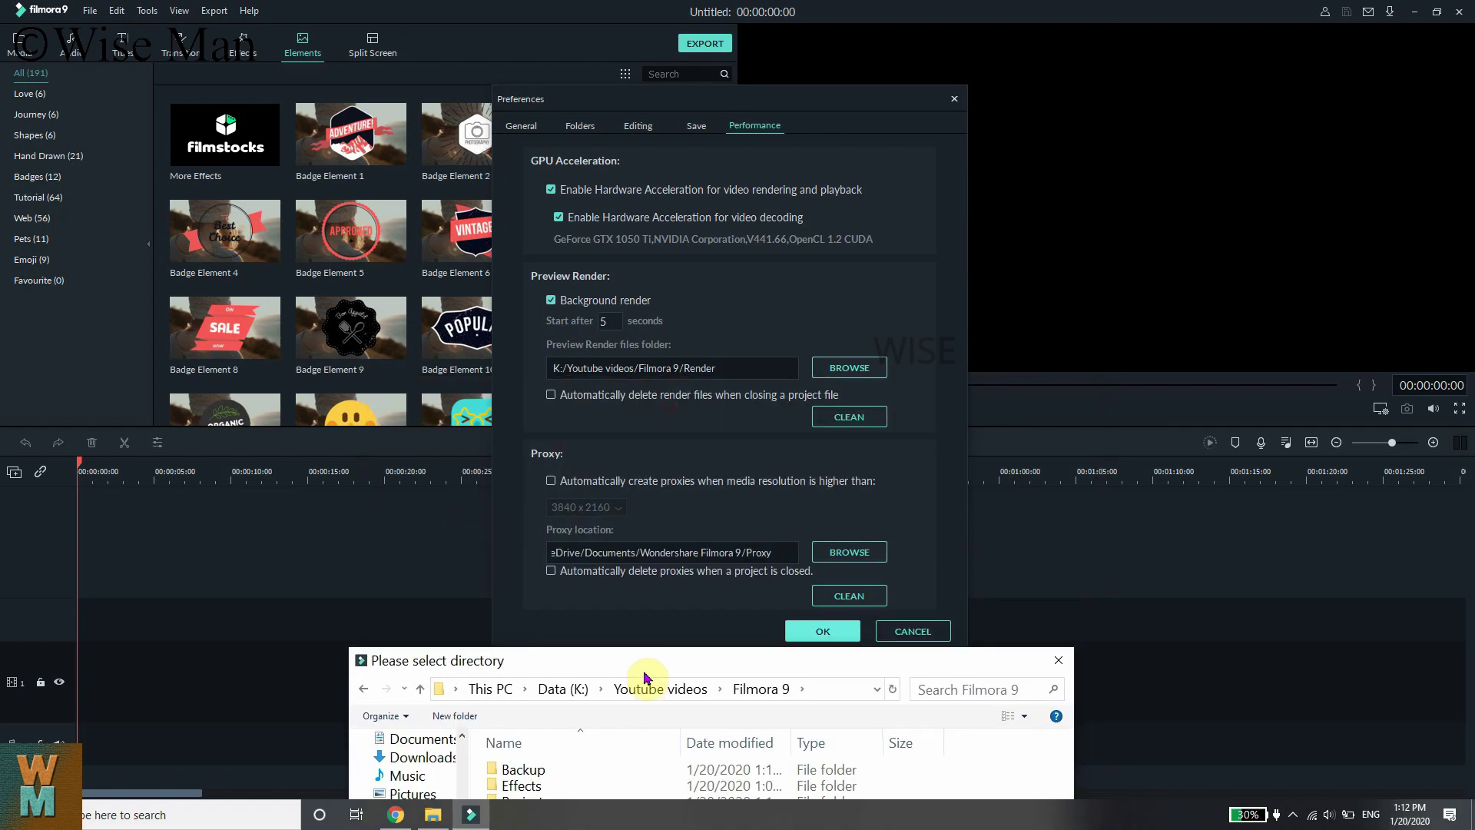
drag(655, 626, 701, 592)
Create a new 'Proxy' folder there and select it as the proxy location.
right_click(676, 530)
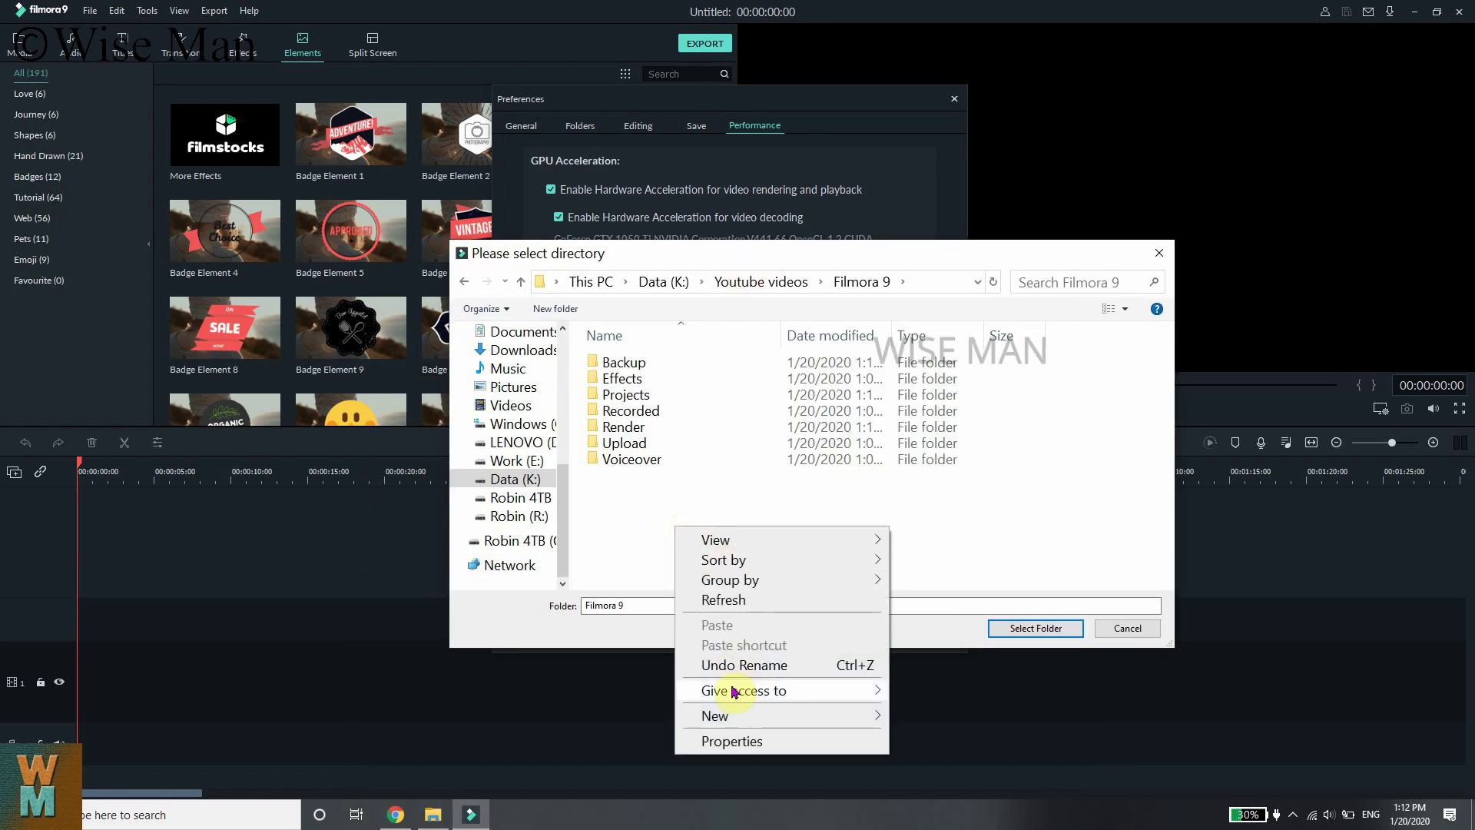
mouse_move(742, 710)
click(871, 529)
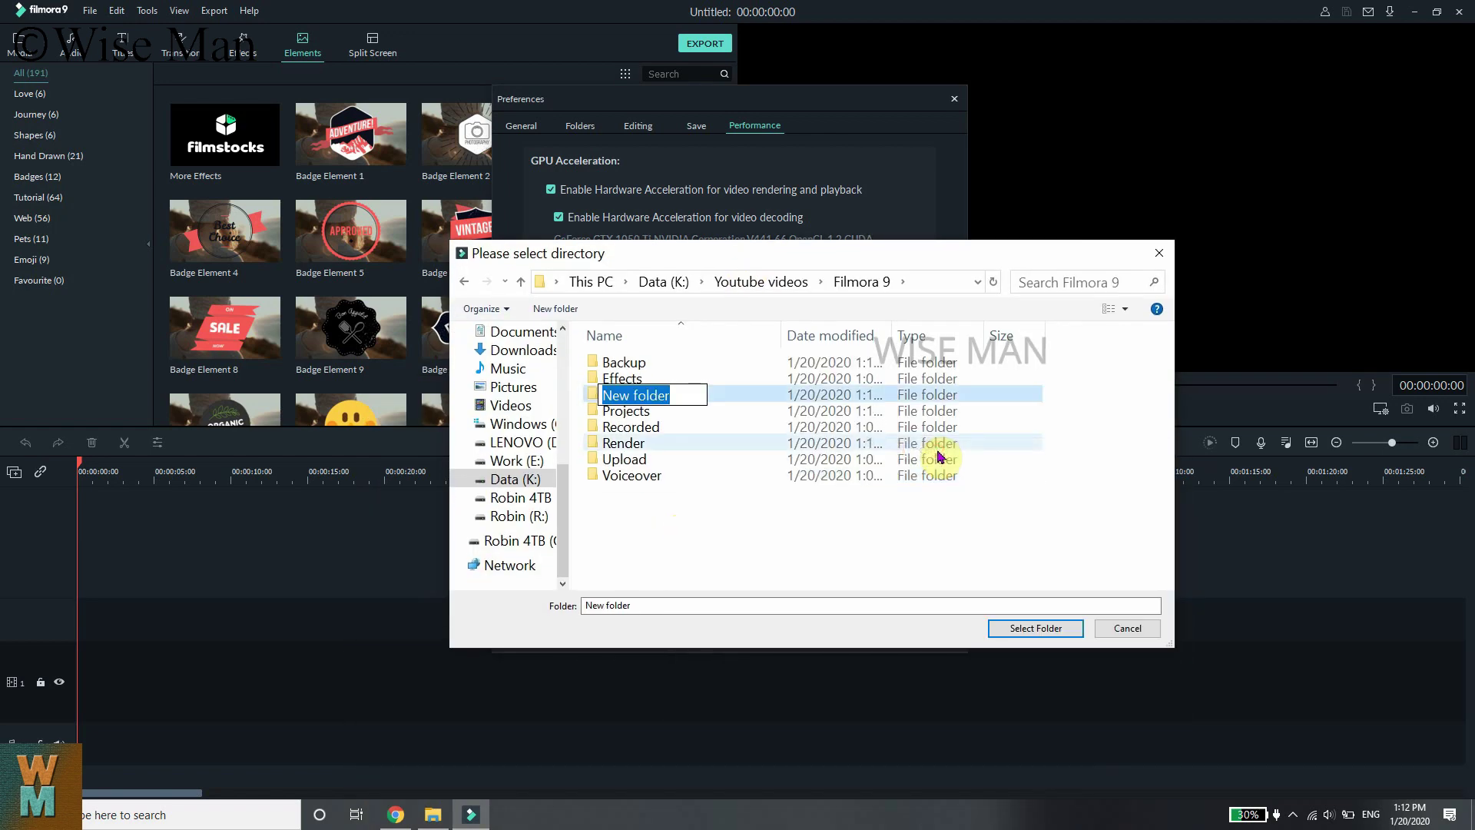
text(Pr)
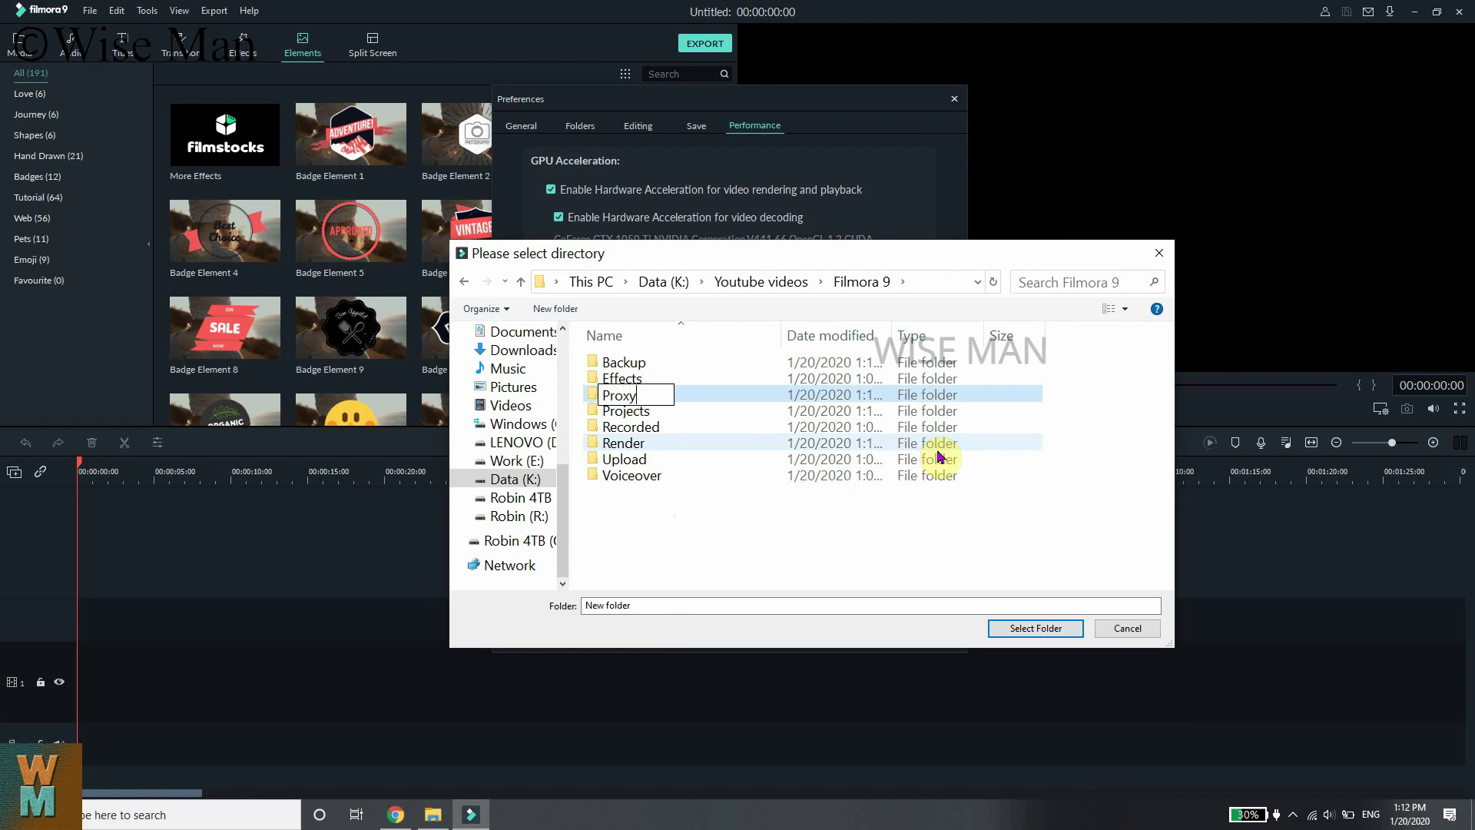
text(oxy)
key(Return)
double_click(615, 414)
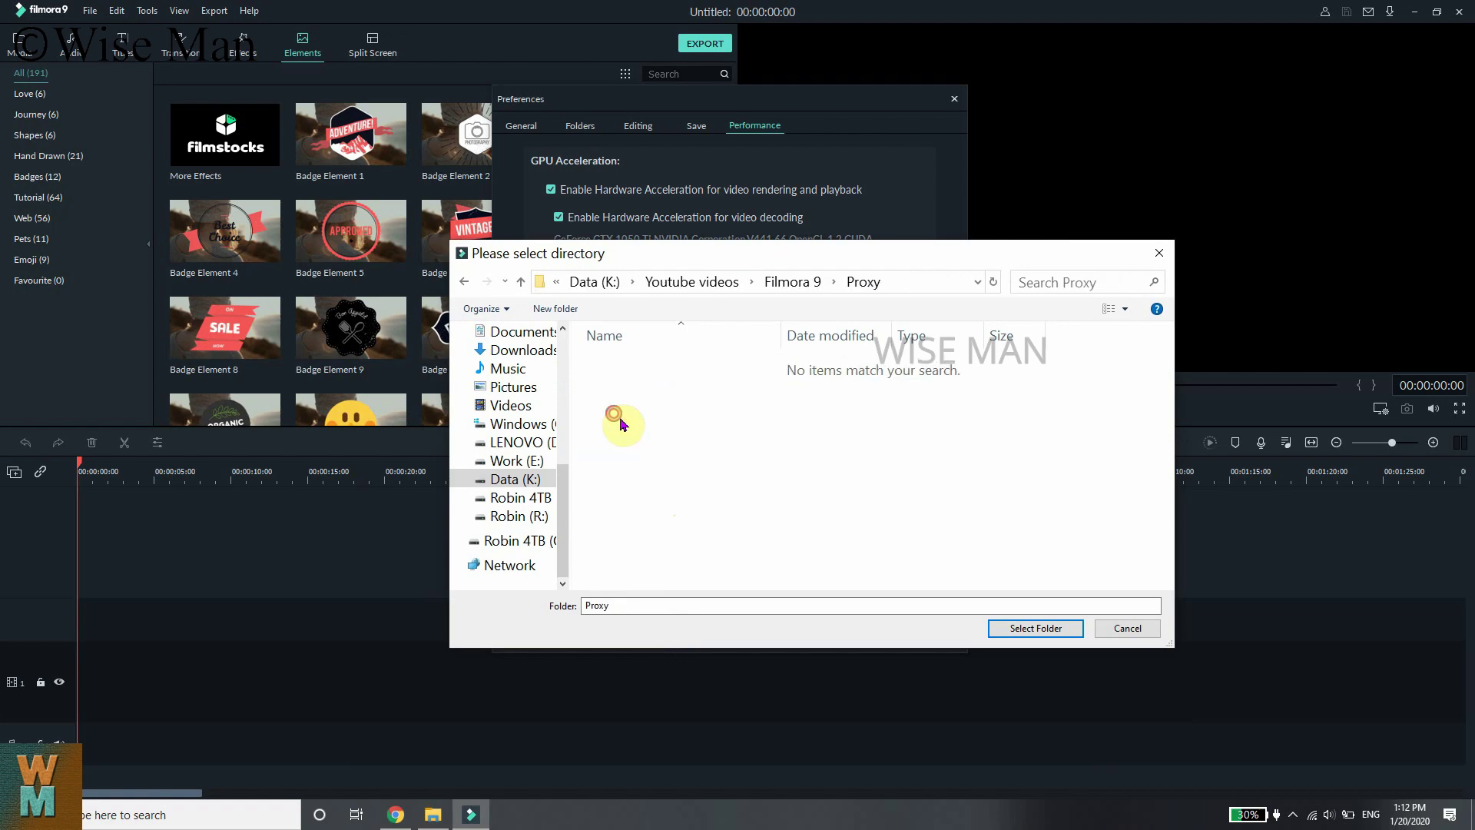
click(1031, 631)
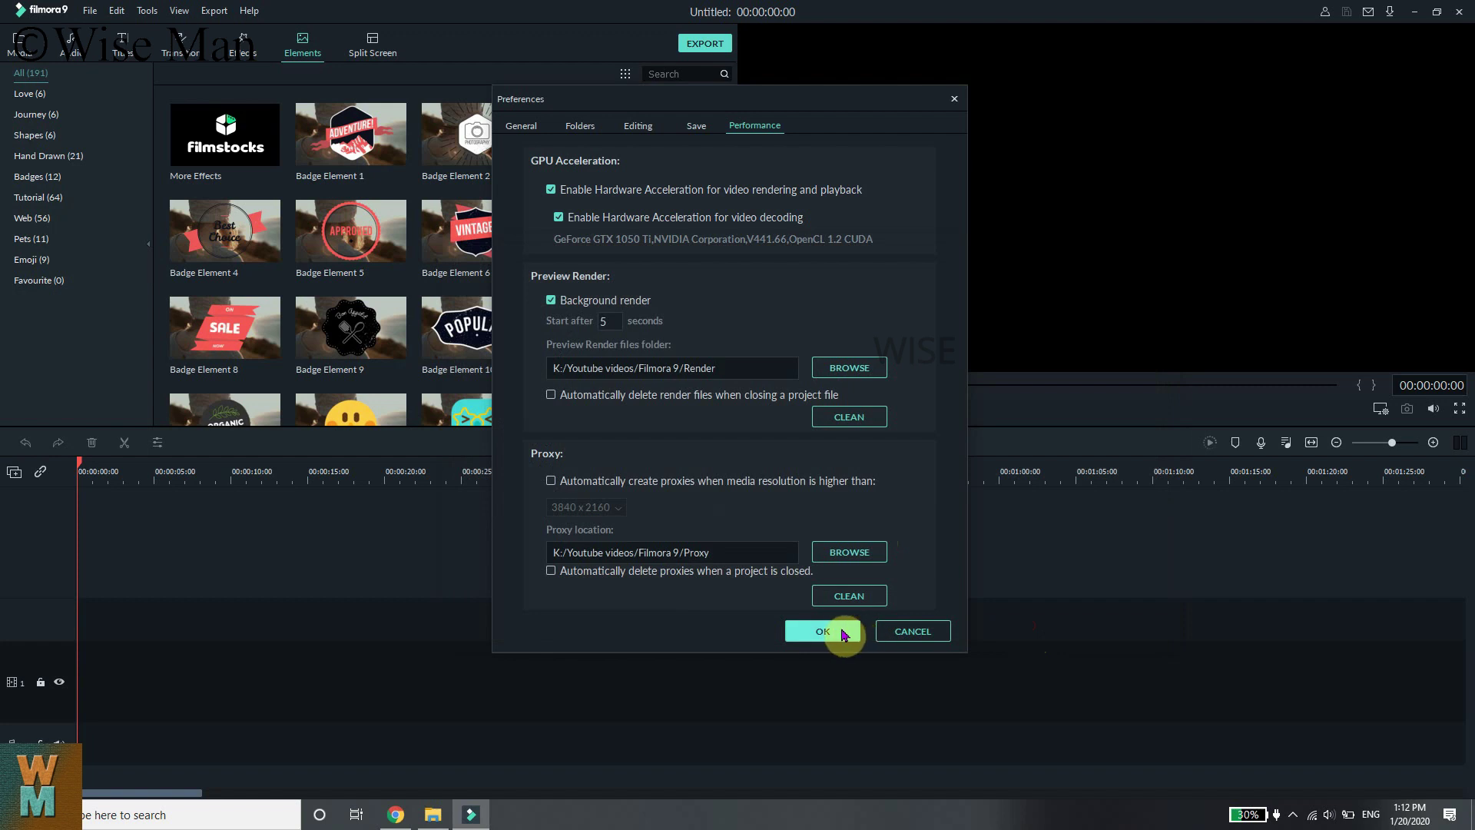